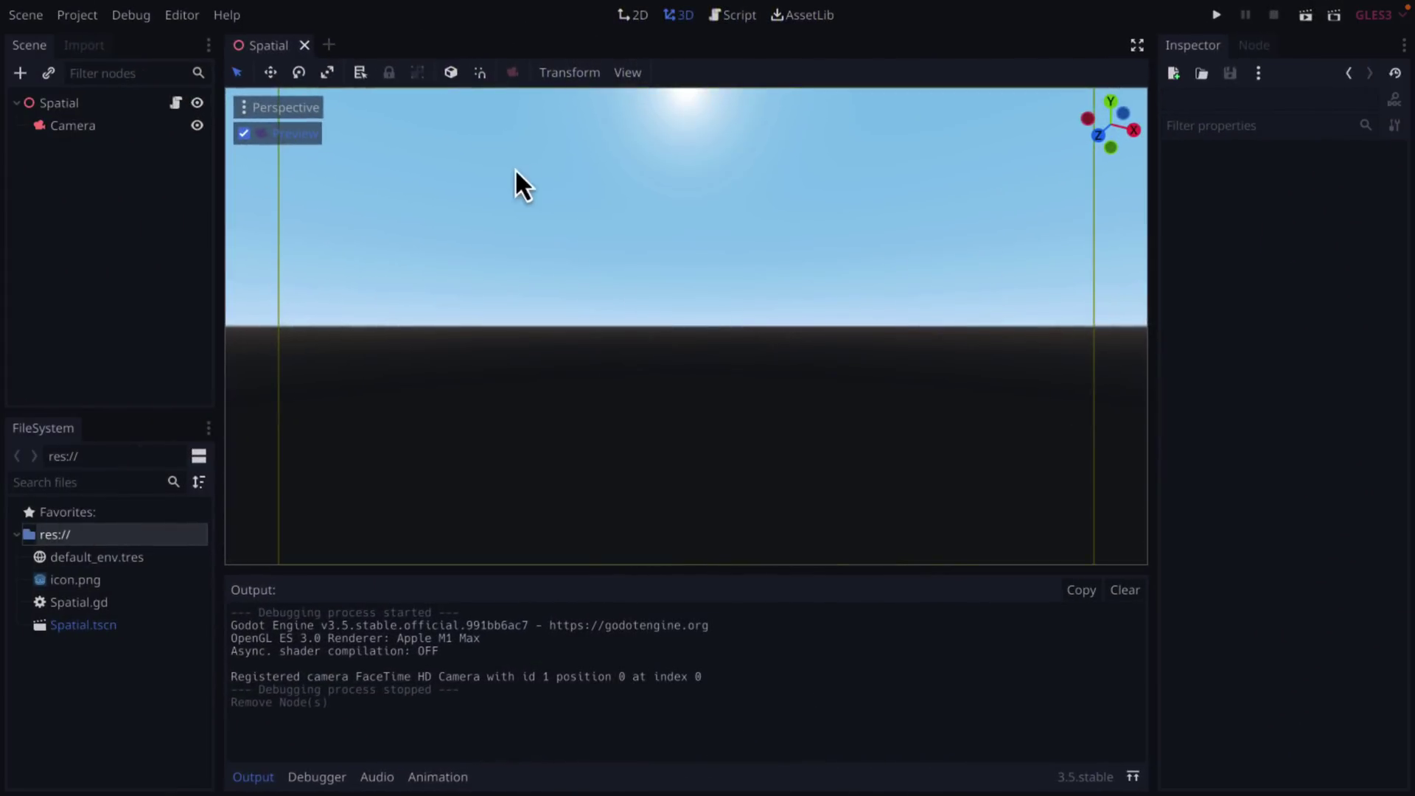
Search for 'label3d' and add a Label3D node under the Spatial root.
{"action": "left_click", "coordinate": [48, 105]}
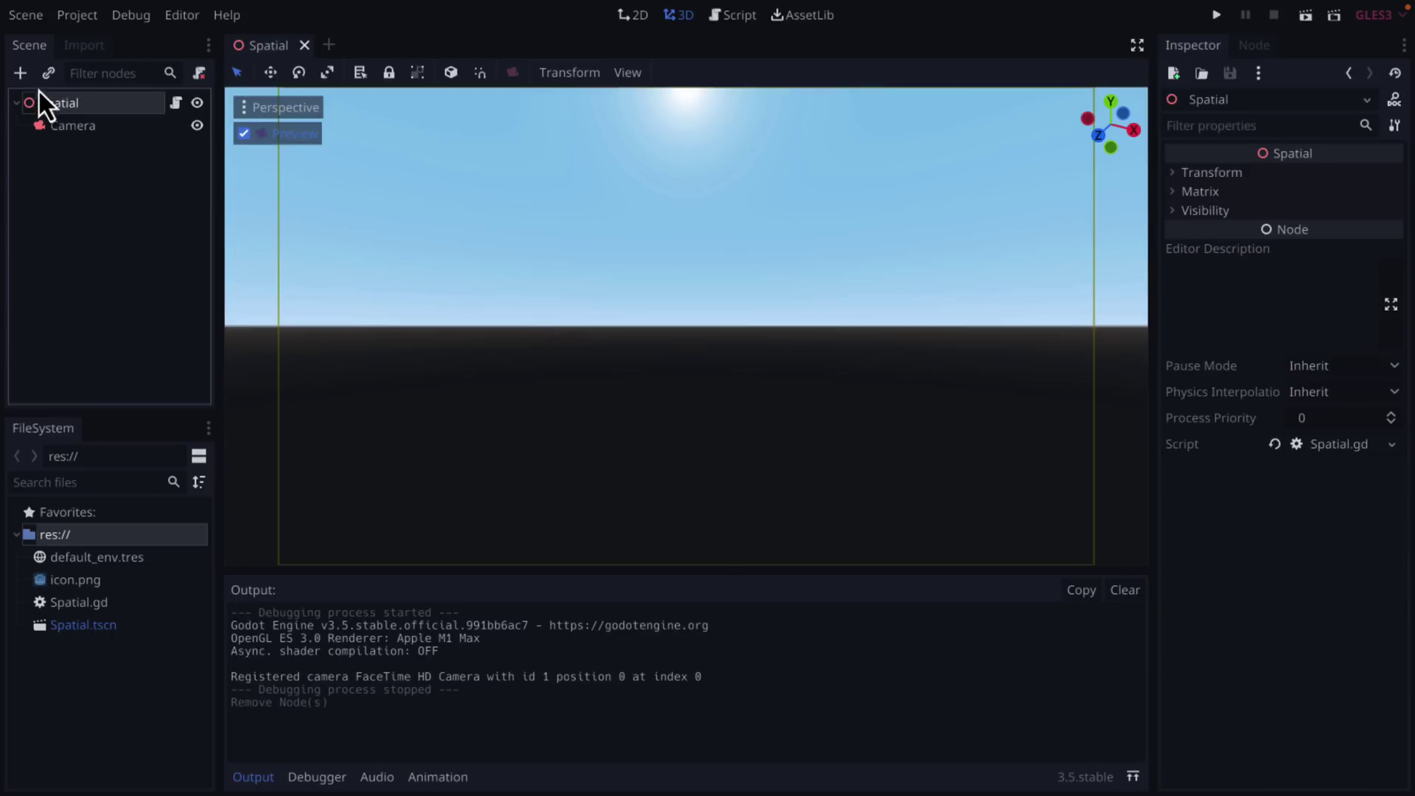
{"action": "left_click", "coordinate": [21, 74]}
{"action": "key", "text": "BackSpace"}
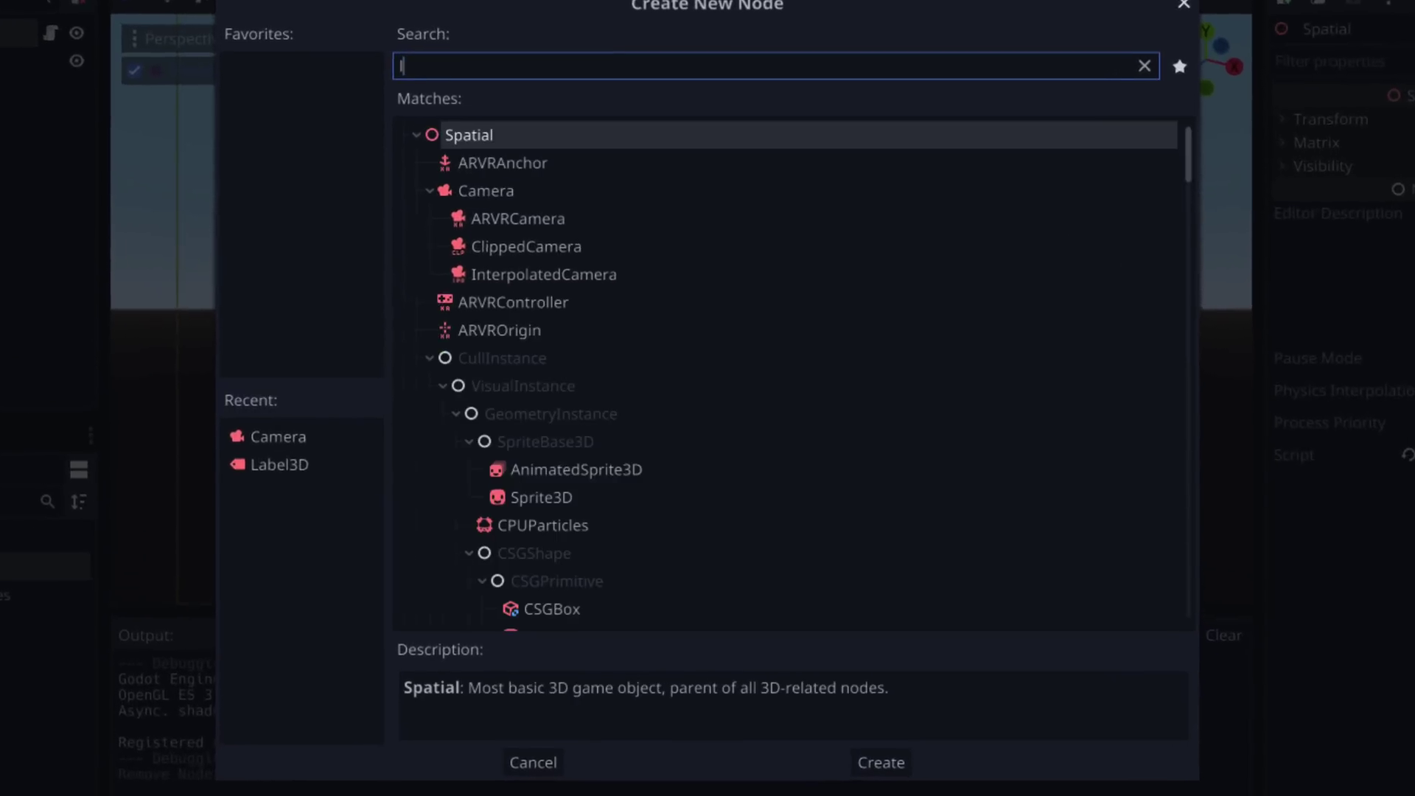
{"action": "type", "text": "label3de"}
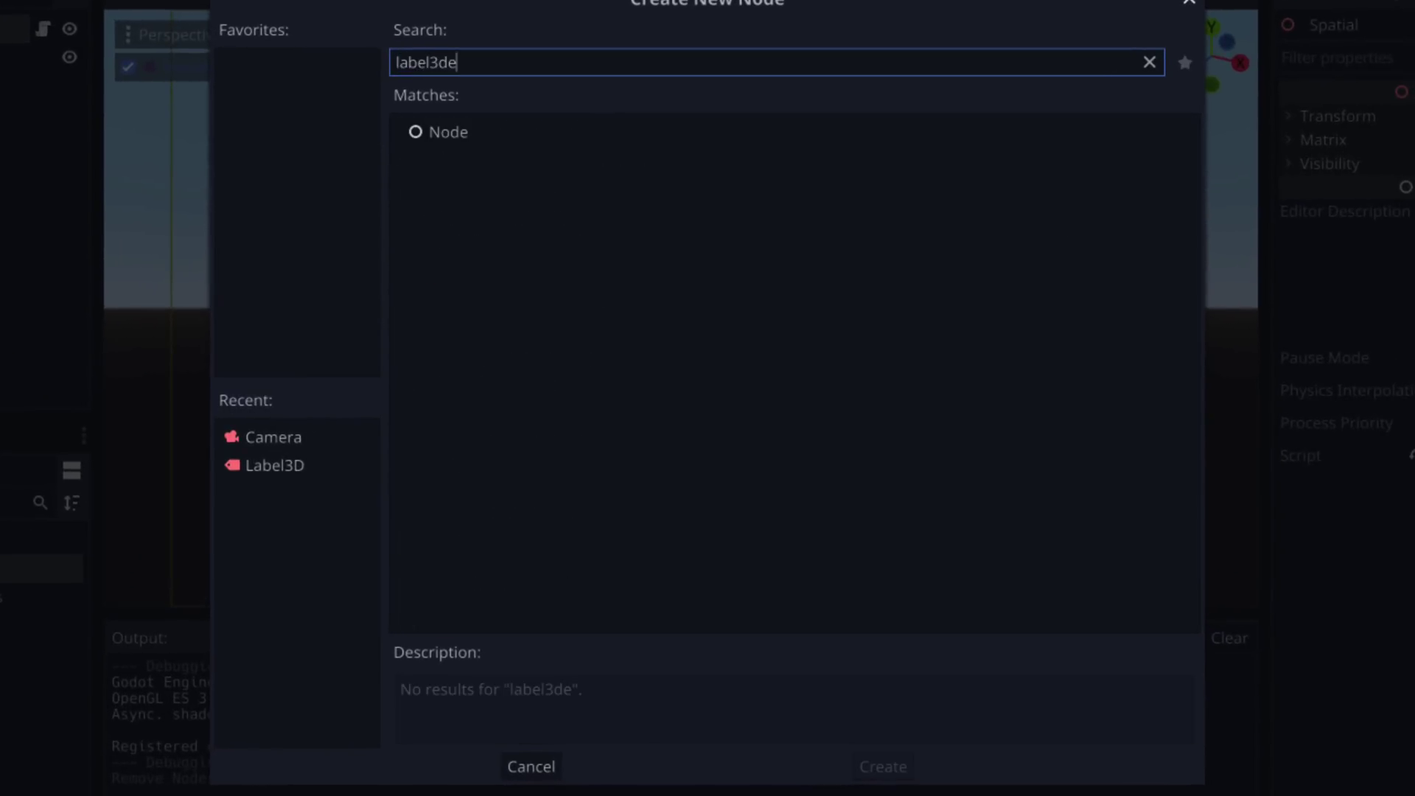
{"action": "key", "text": "BackSpace"}
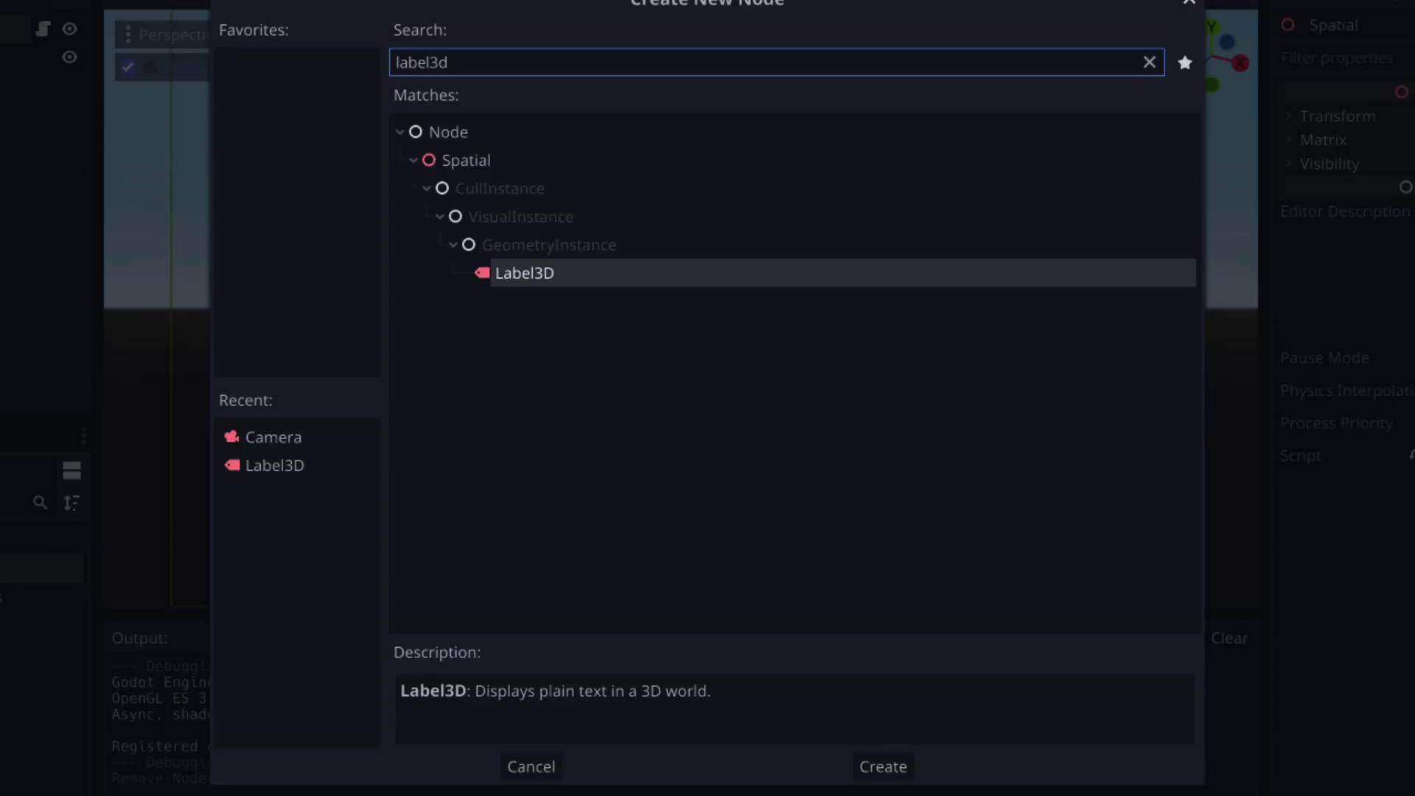
{"action": "double_click", "coordinate": [547, 283]}
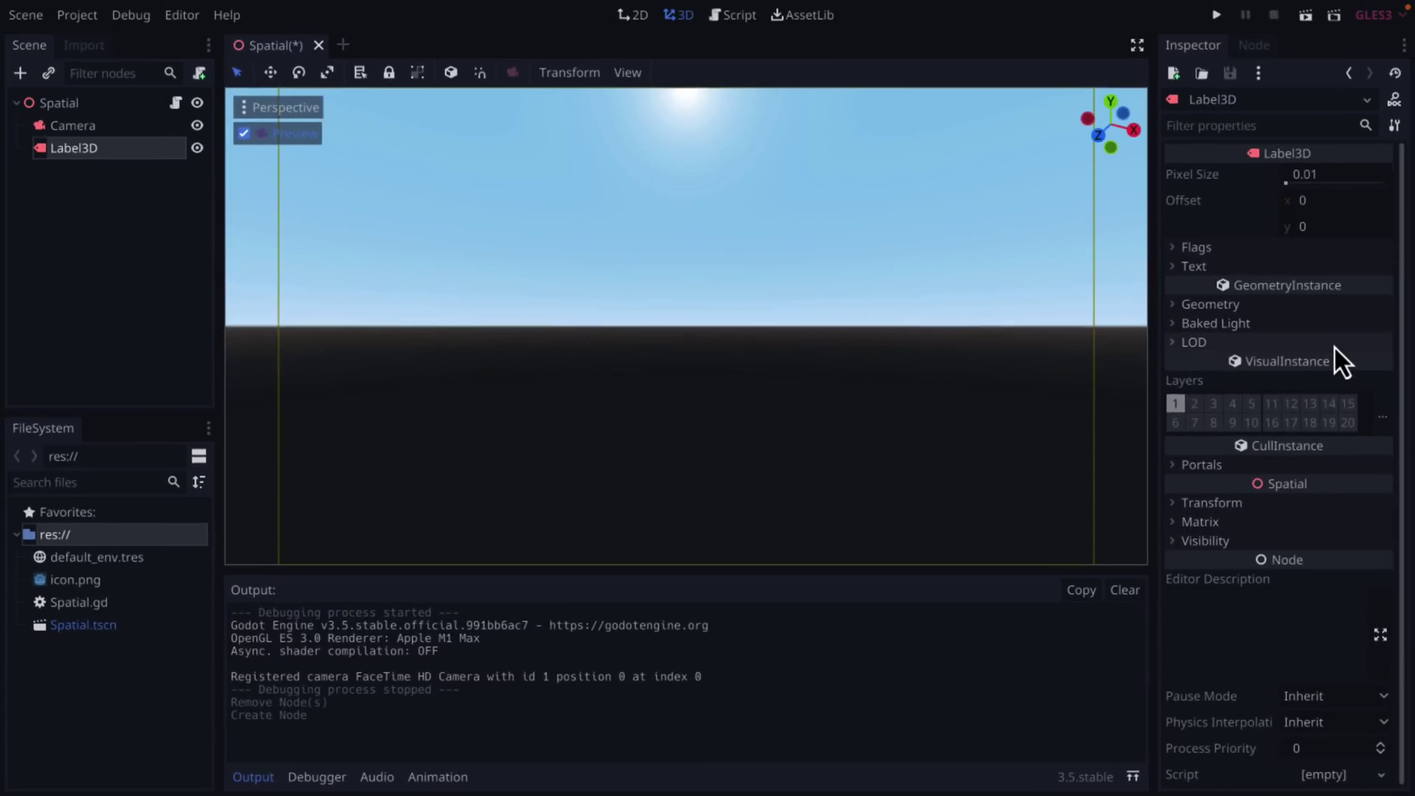
Set the Label3D text to 'Hello World' and its Pixel Size to 0.05.
{"action": "left_click", "coordinate": [1171, 266]}
{"action": "left_click", "coordinate": [1266, 379]}
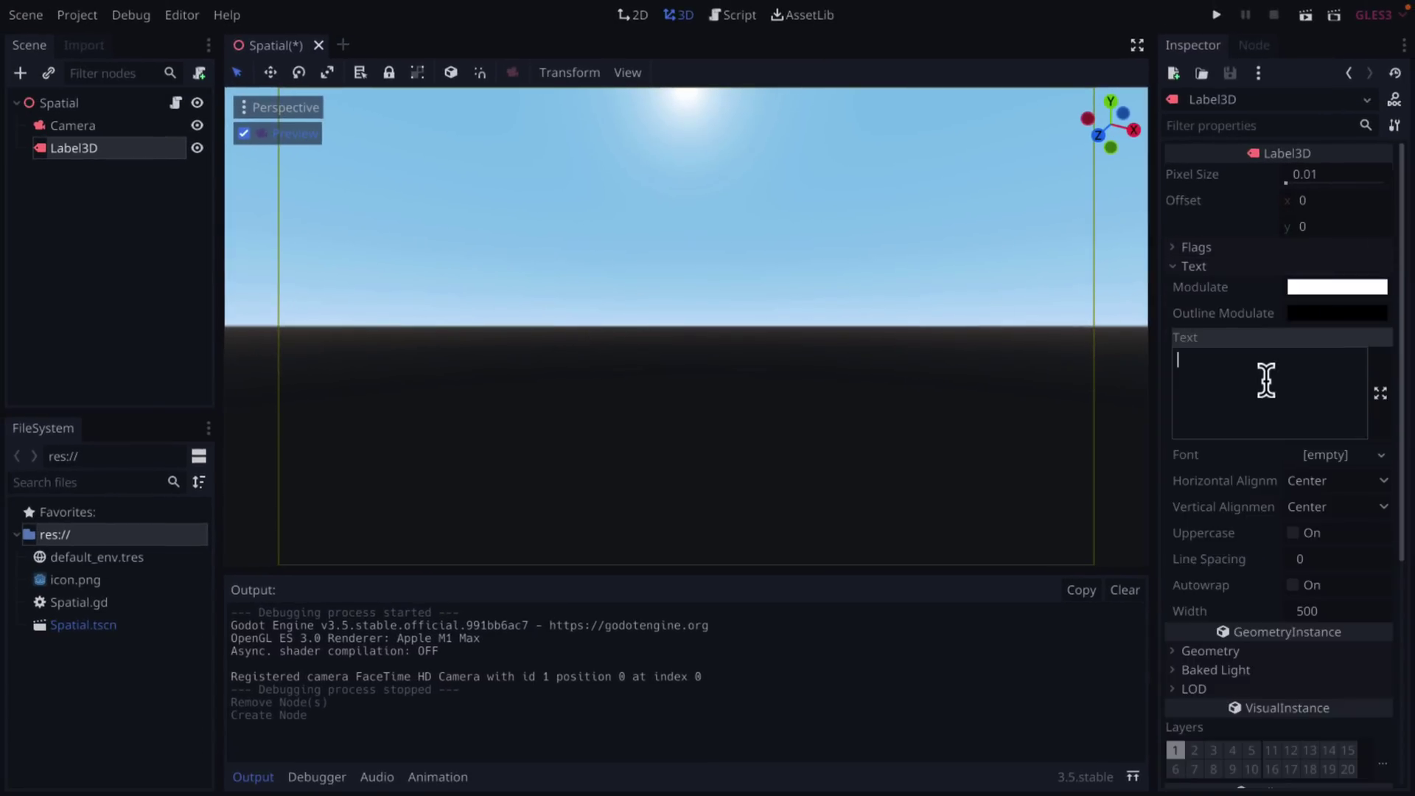
{"action": "type", "text": "Hello World"}
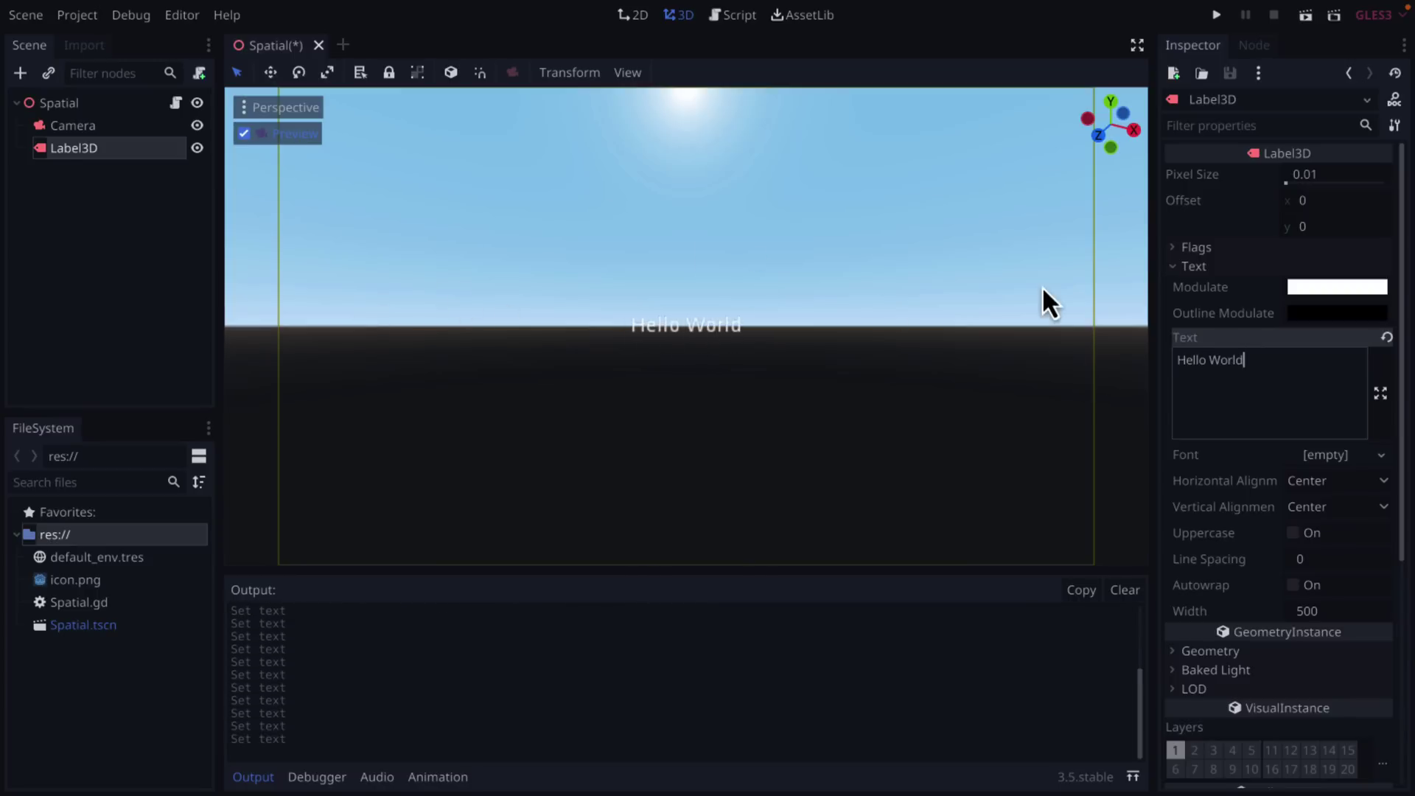
{"action": "left_click", "coordinate": [1330, 185]}
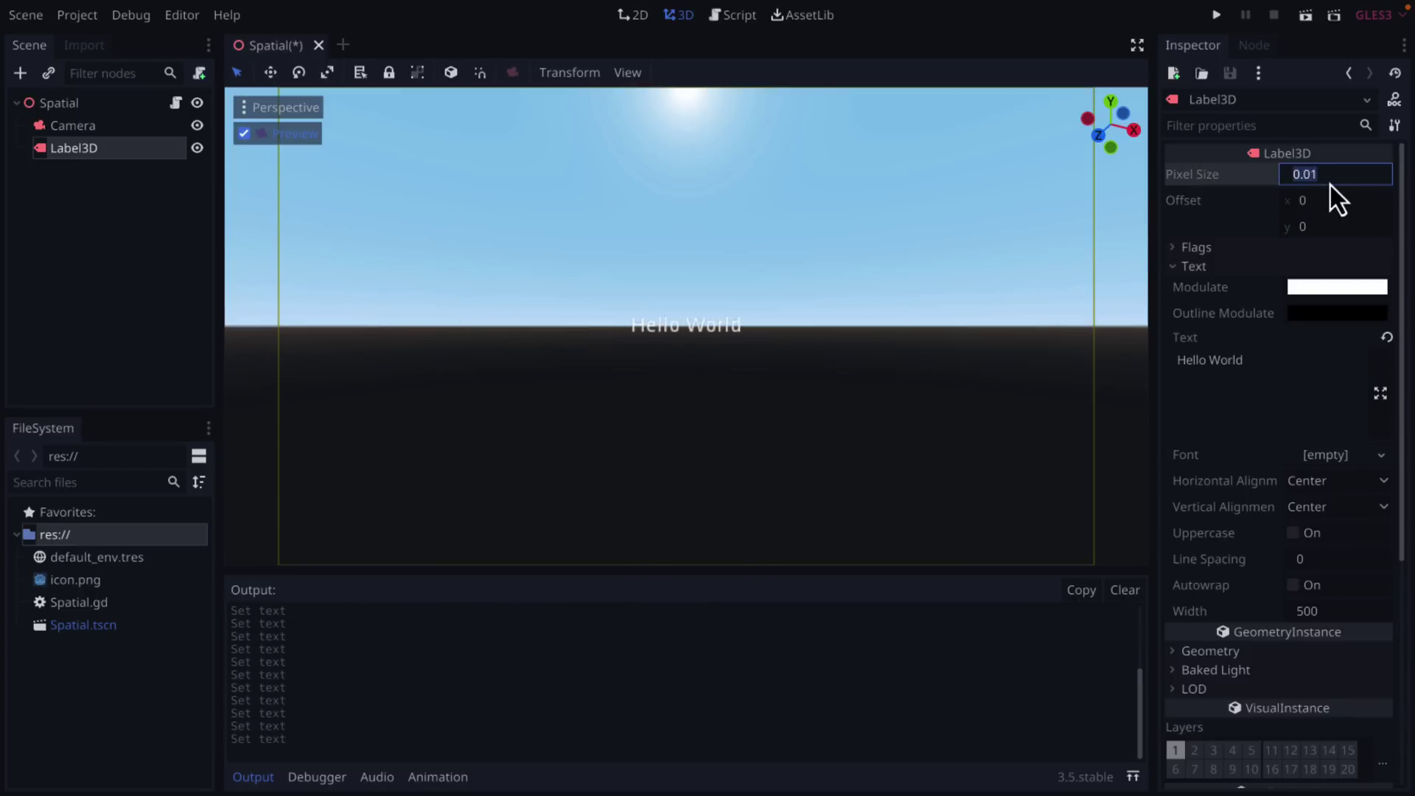
{"action": "type", "text": "0.05"}
{"action": "key", "text": "Return"}
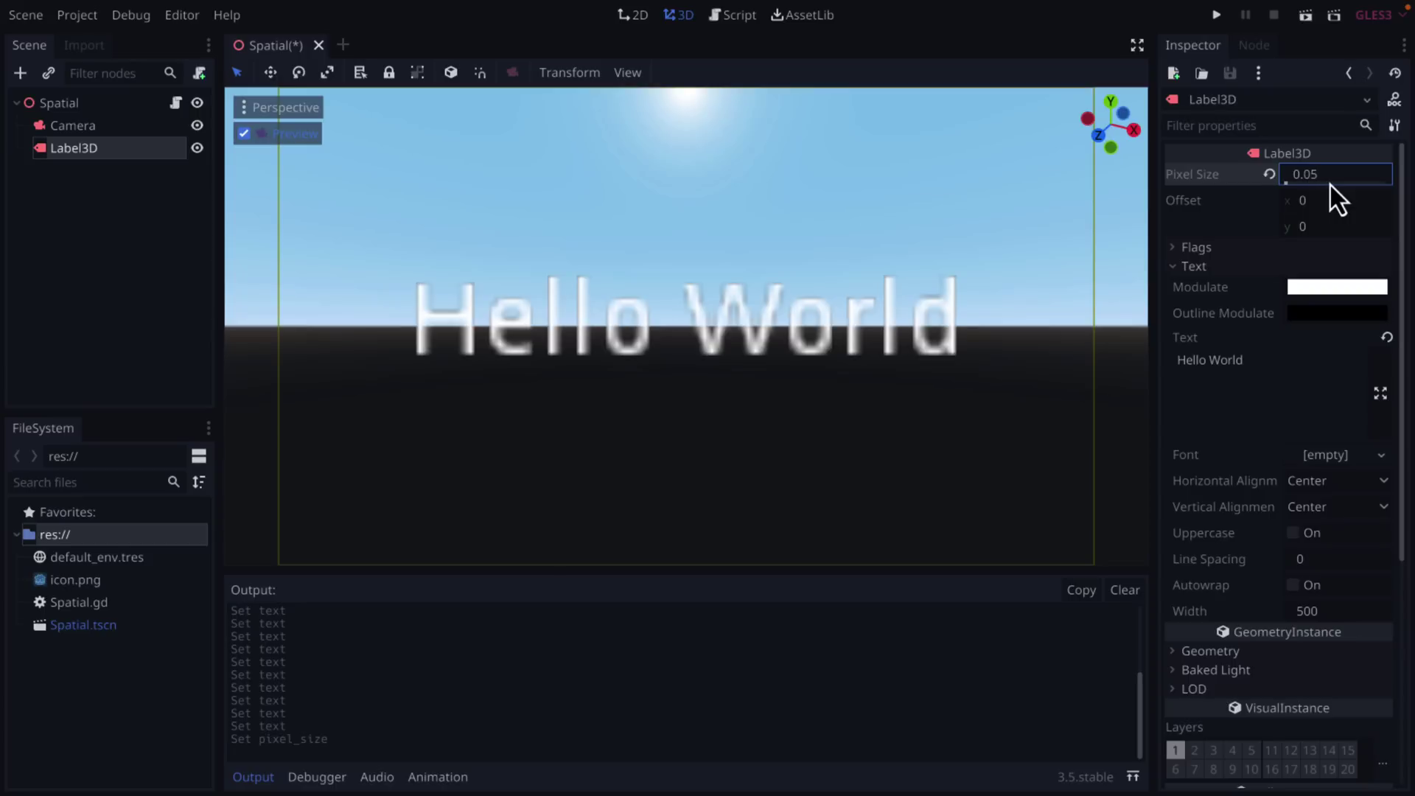
{"action": "left_click", "coordinate": [954, 163]}
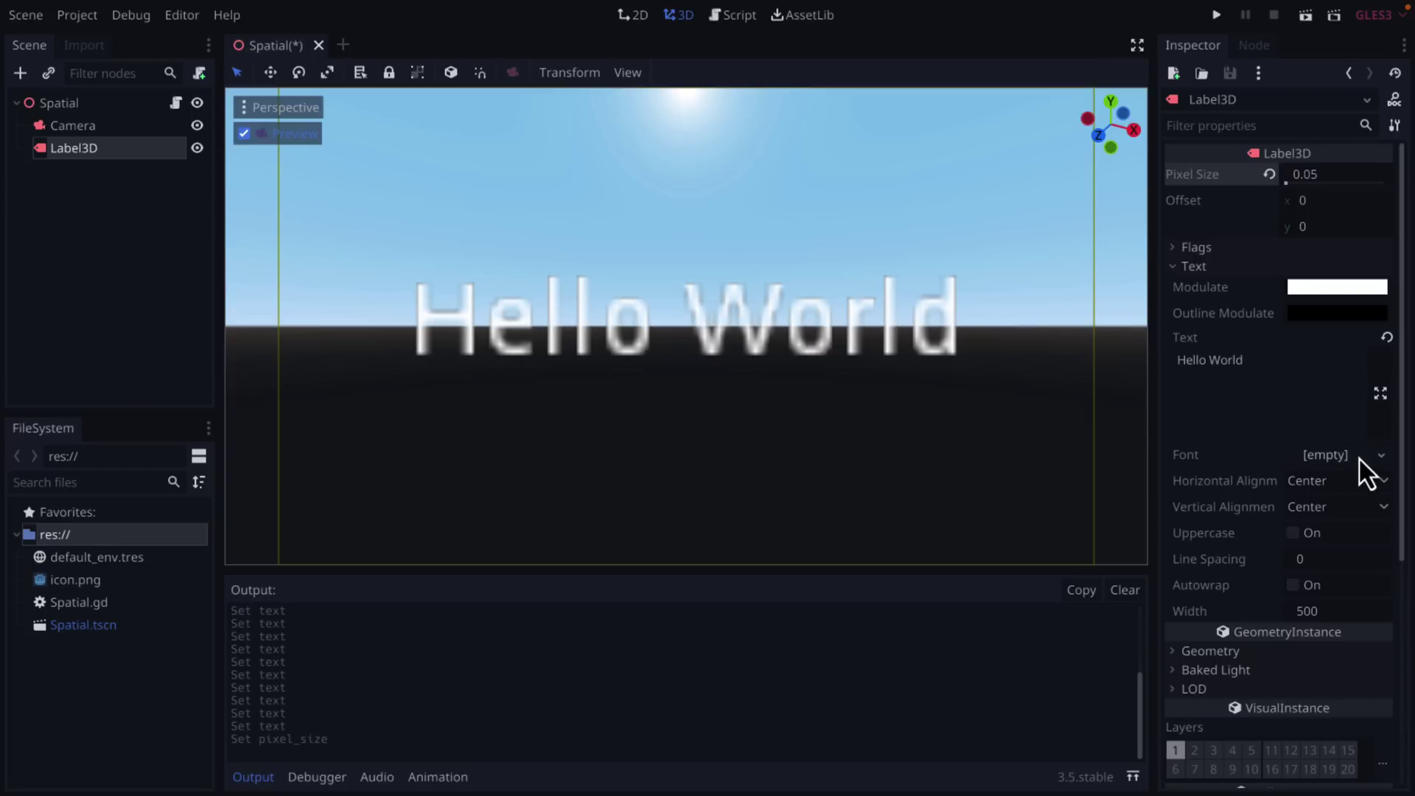
Set the label's Pixel Size back to 0.01.
{"action": "left_click", "coordinate": [1321, 175]}
{"action": "type", "text": "0.01"}
{"action": "key", "text": "Return"}
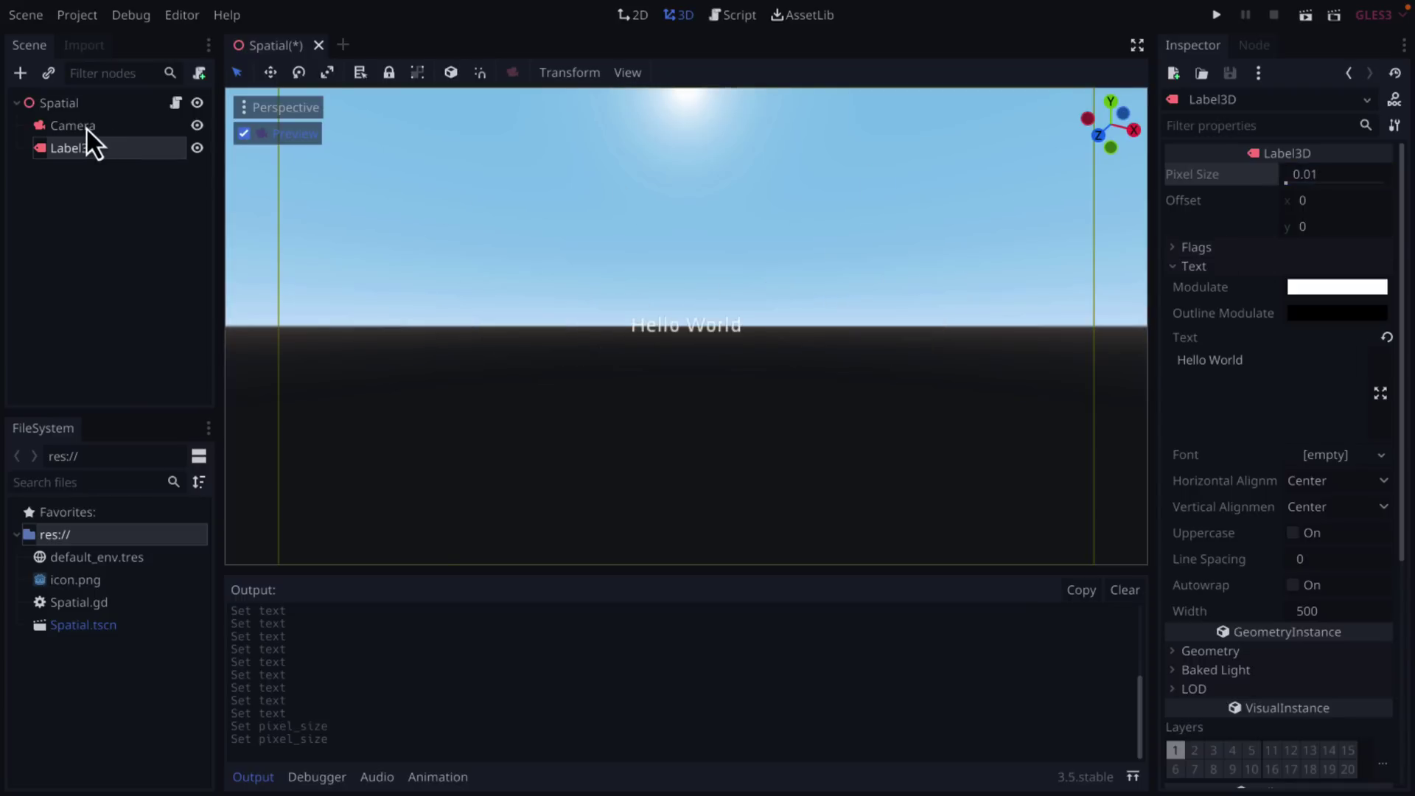
Drag the Camera forward along Z toward the label and re-enable its preview.
{"action": "left_click", "coordinate": [87, 127]}
{"action": "left_click", "coordinate": [71, 104]}
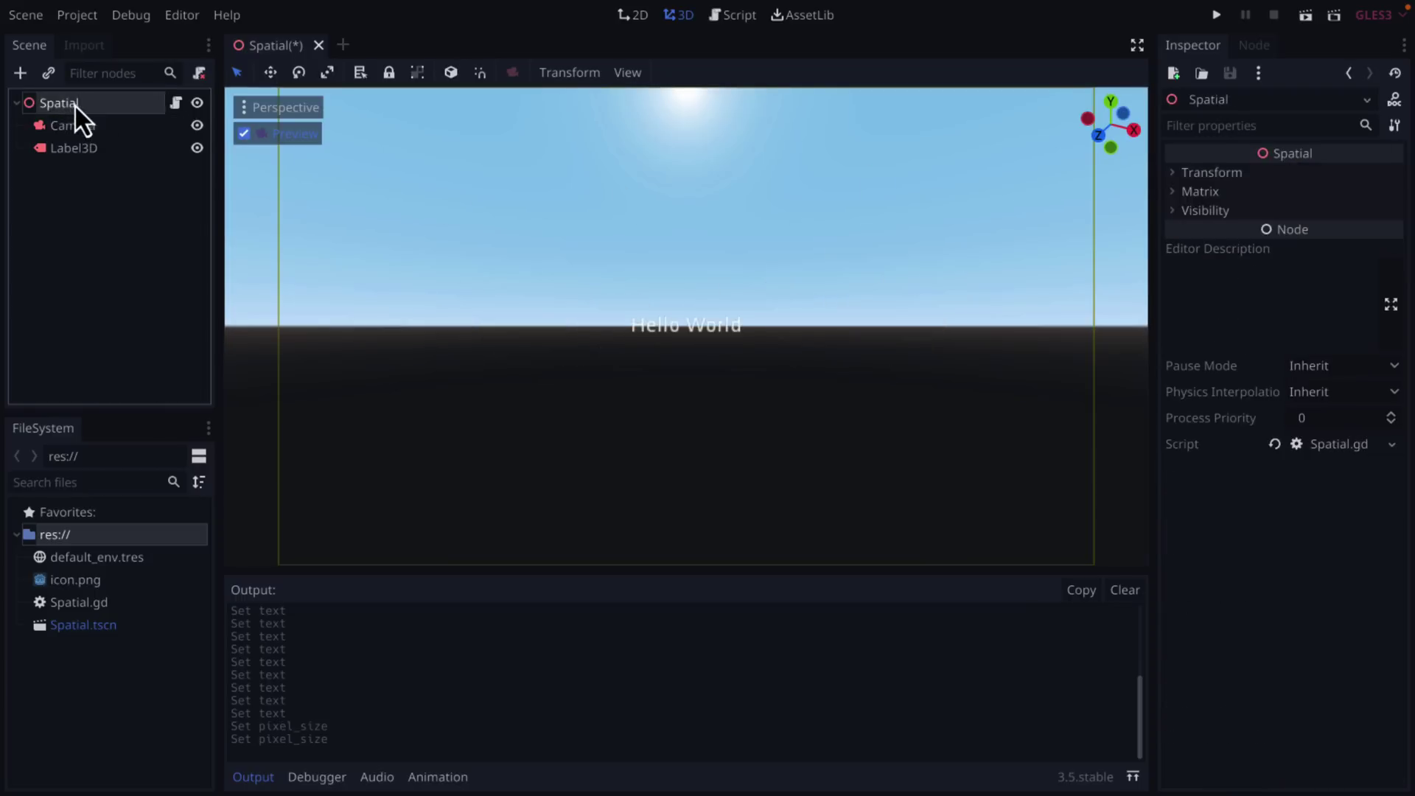
{"action": "left_click", "coordinate": [239, 136]}
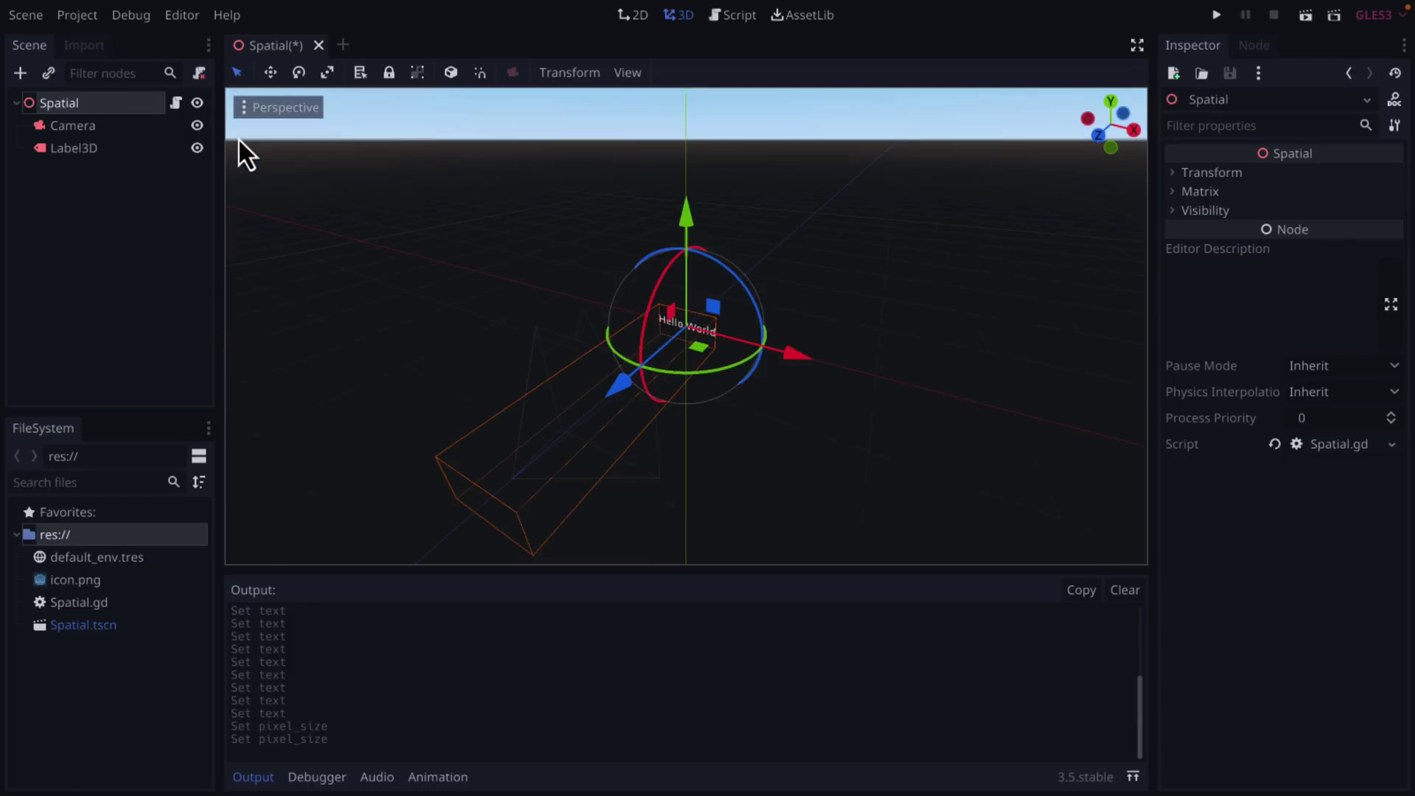
{"action": "left_click", "coordinate": [620, 376]}
{"action": "left_click", "coordinate": [74, 135]}
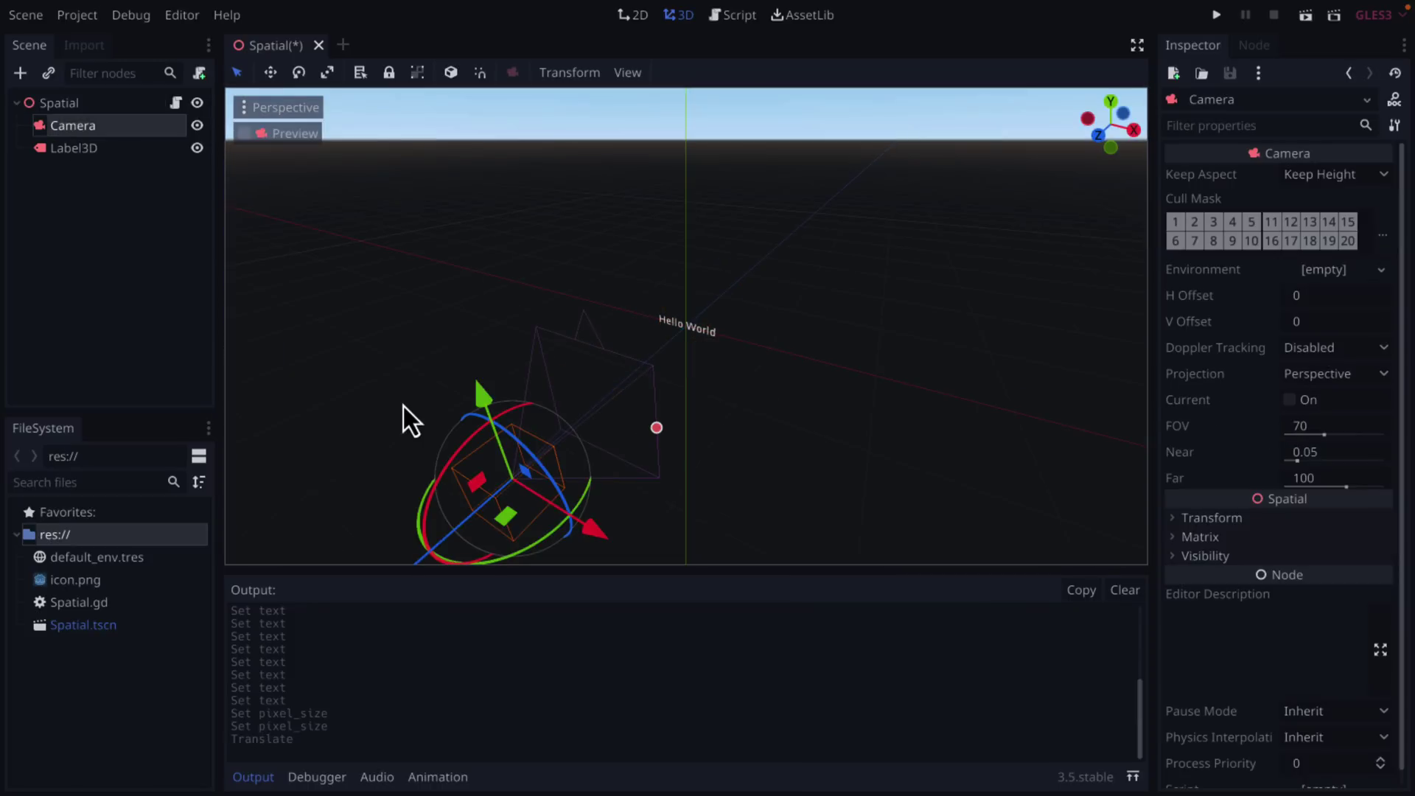
{"action": "scroll", "coordinate": [463, 539], "scroll_direction": "down", "scroll_amount": 5}
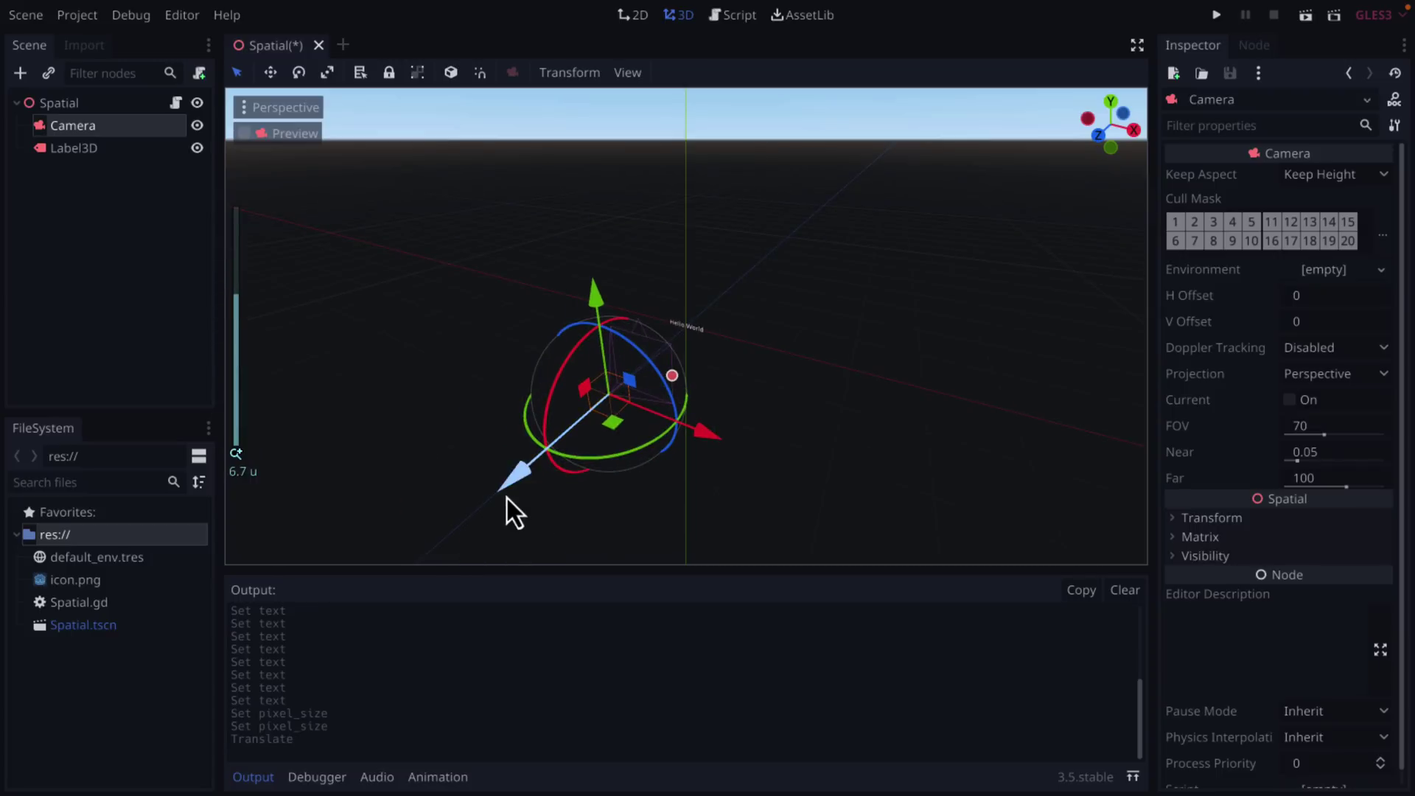
{"action": "left_click_drag", "start_coordinate": [509, 496], "coordinate": [581, 410]}
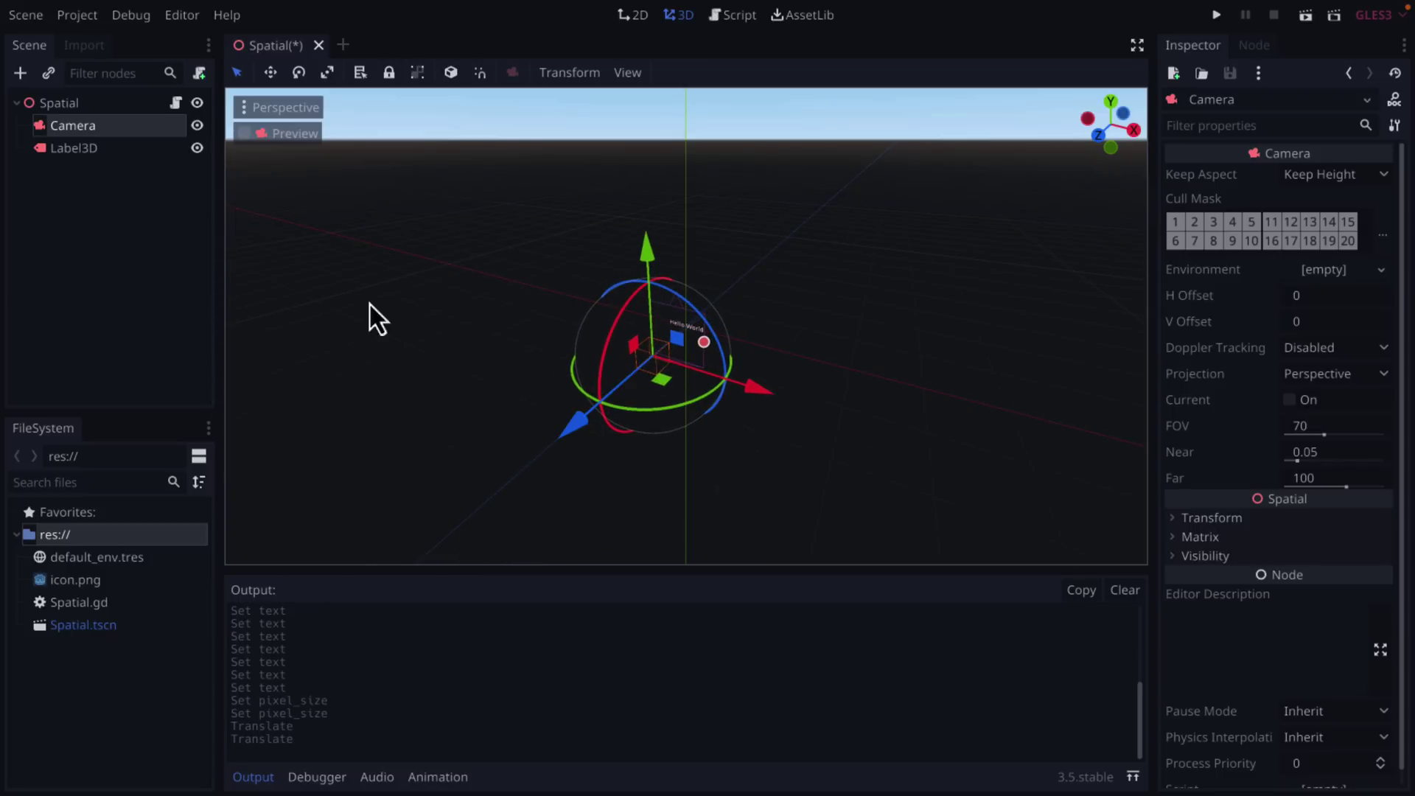
{"action": "left_click", "coordinate": [243, 134]}
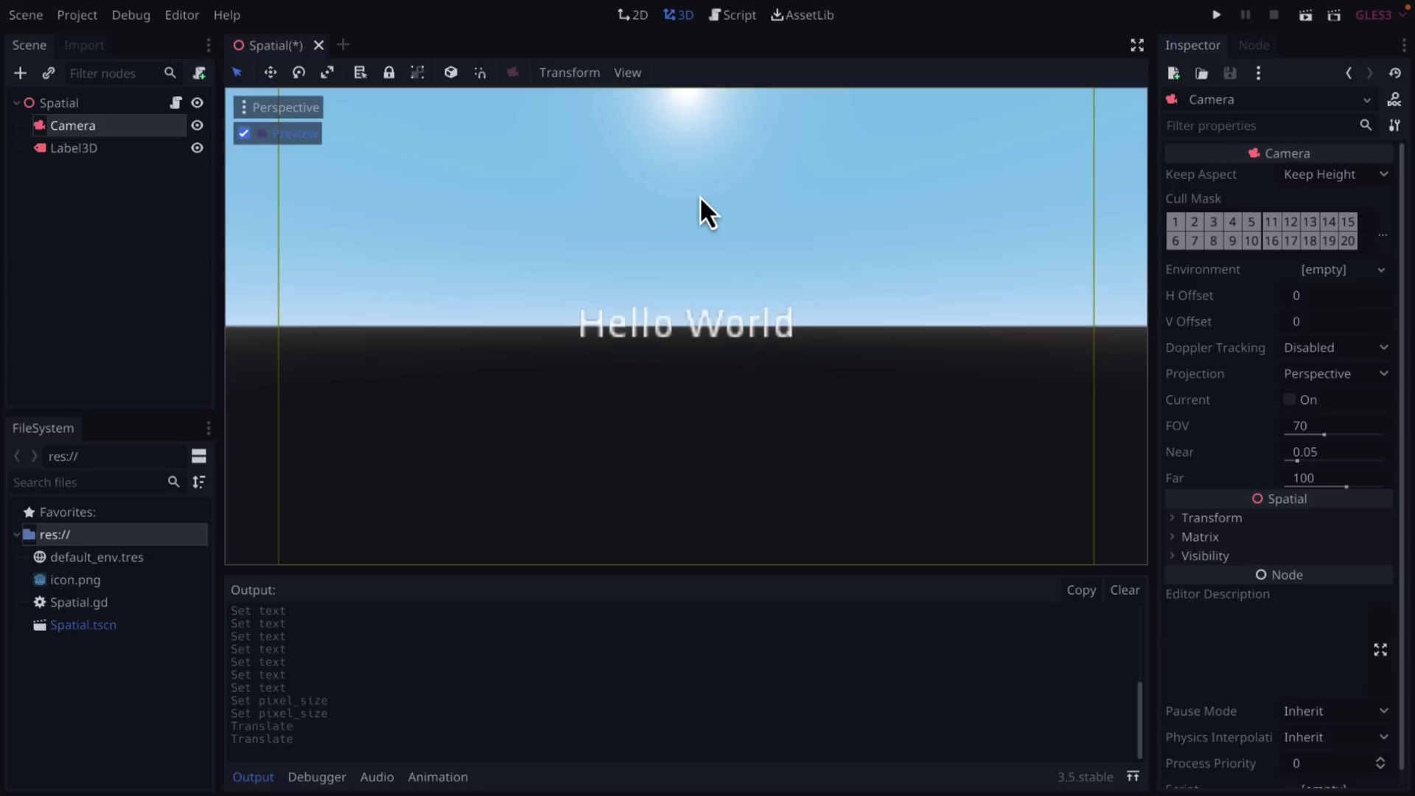
Enable 'Access as Scene Unique Name' on the Label3D node.
{"action": "left_click", "coordinate": [81, 253]}
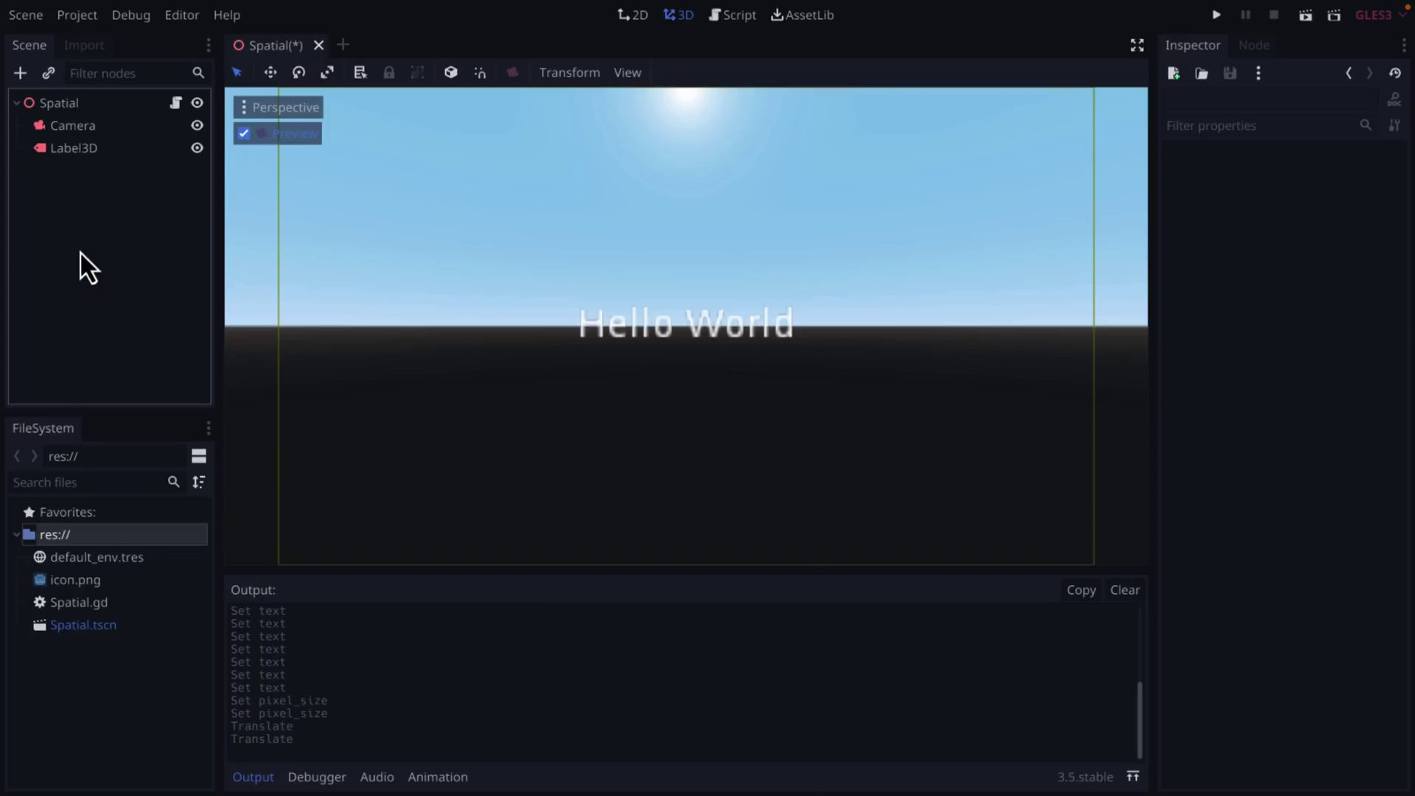
{"action": "left_click", "coordinate": [81, 153]}
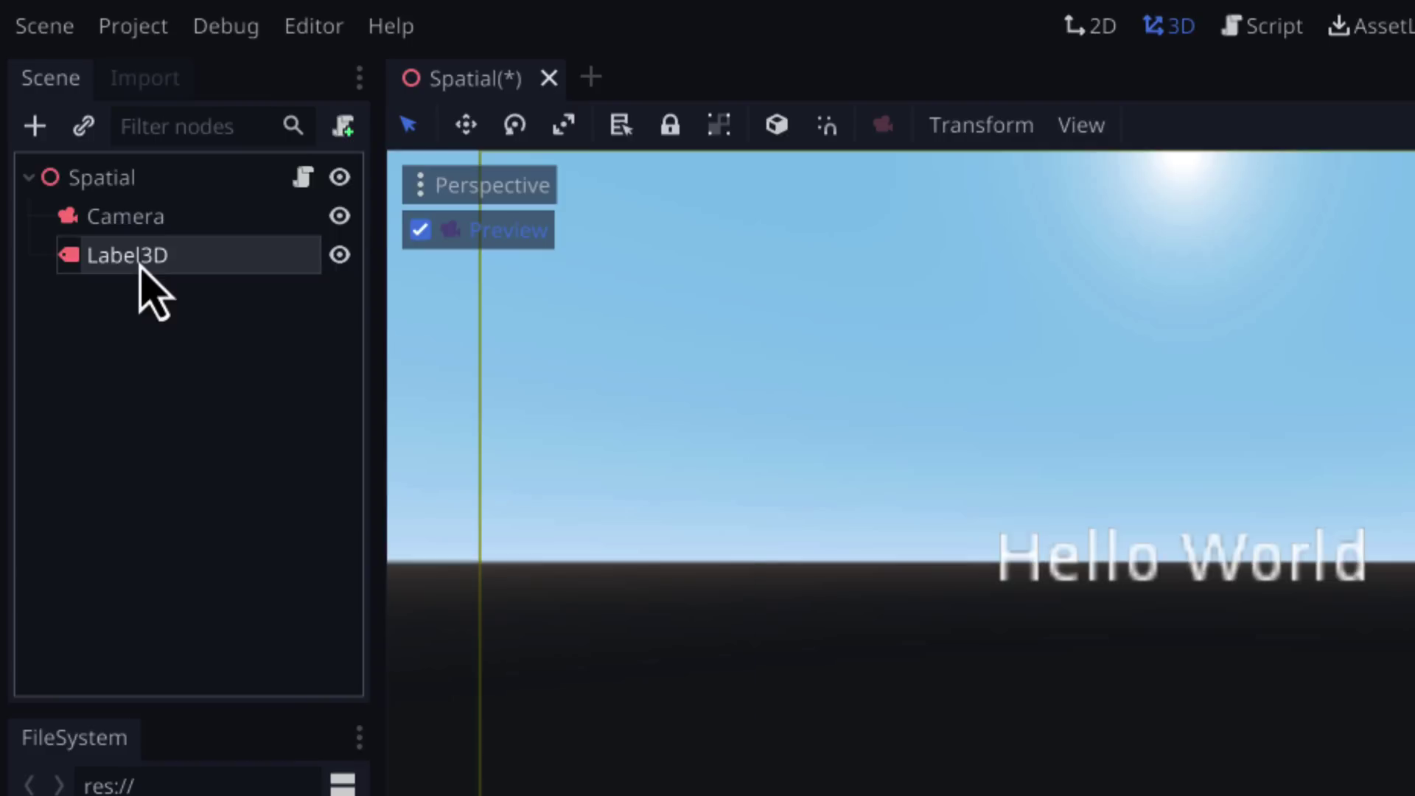
{"action": "right_click", "coordinate": [140, 266]}
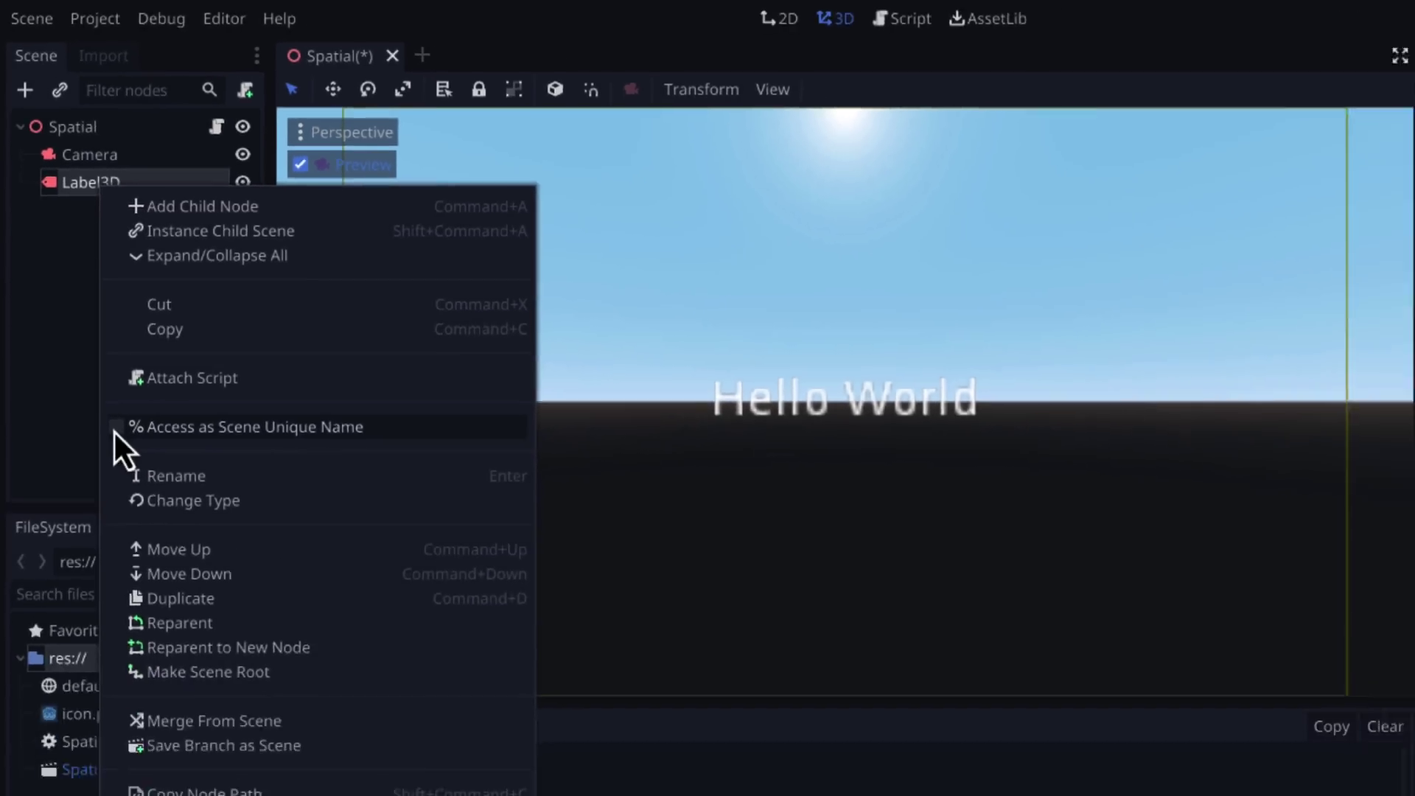
{"action": "left_click", "coordinate": [184, 599]}
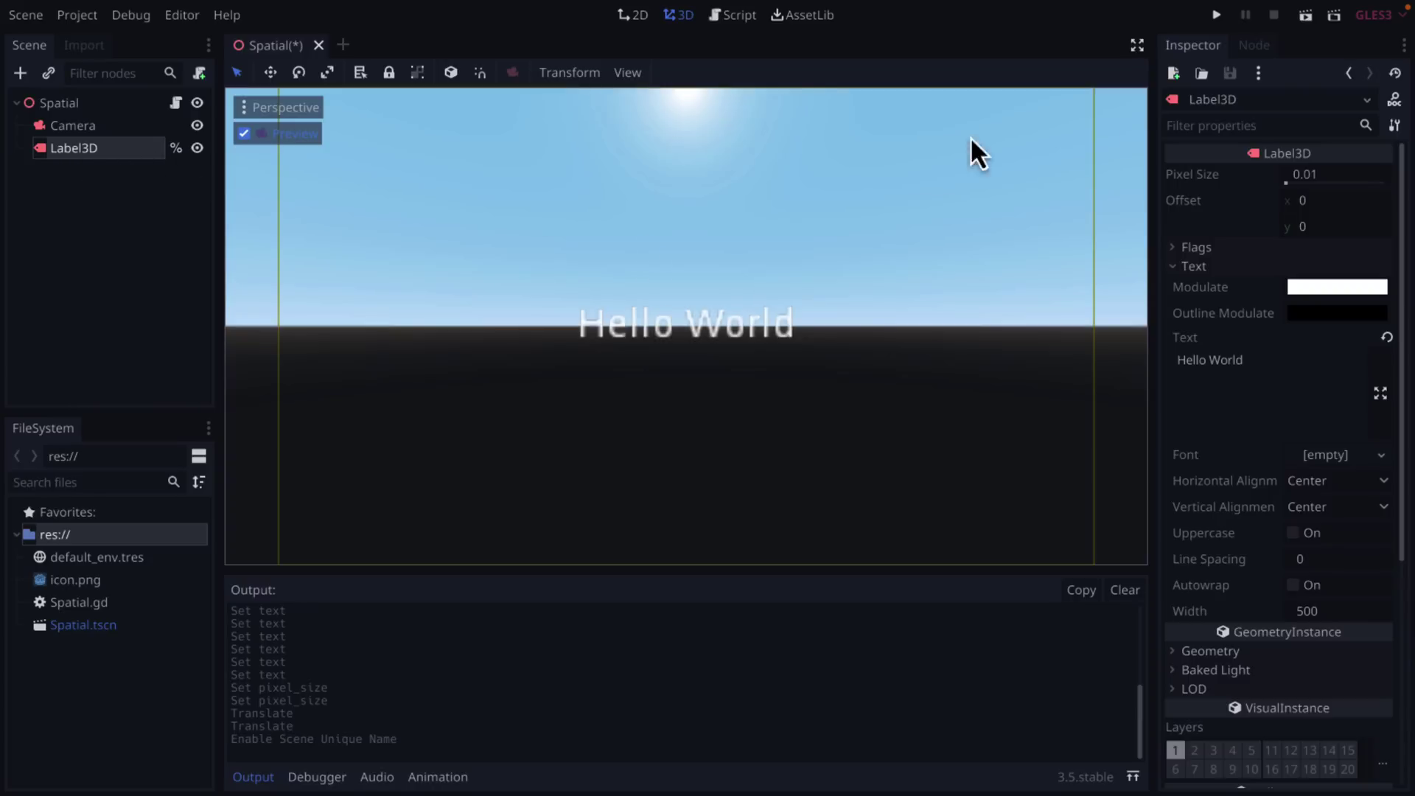
Rename the label node to MyText and open the root's Spatial.gd script.
{"action": "left_click", "coordinate": [1298, 104]}
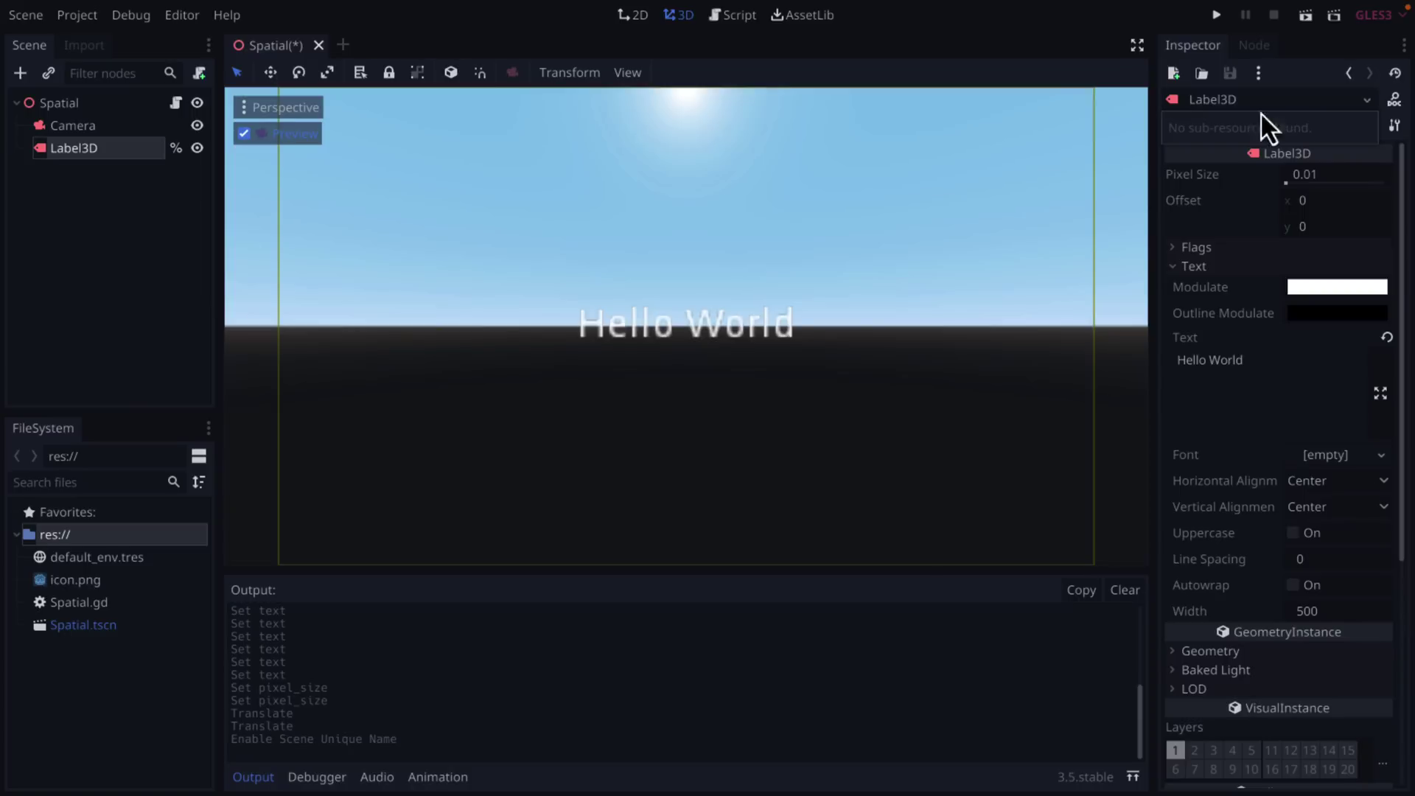
{"action": "left_click", "coordinate": [87, 155]}
{"action": "left_click", "coordinate": [87, 155]}
{"action": "type", "text": "MyText"}
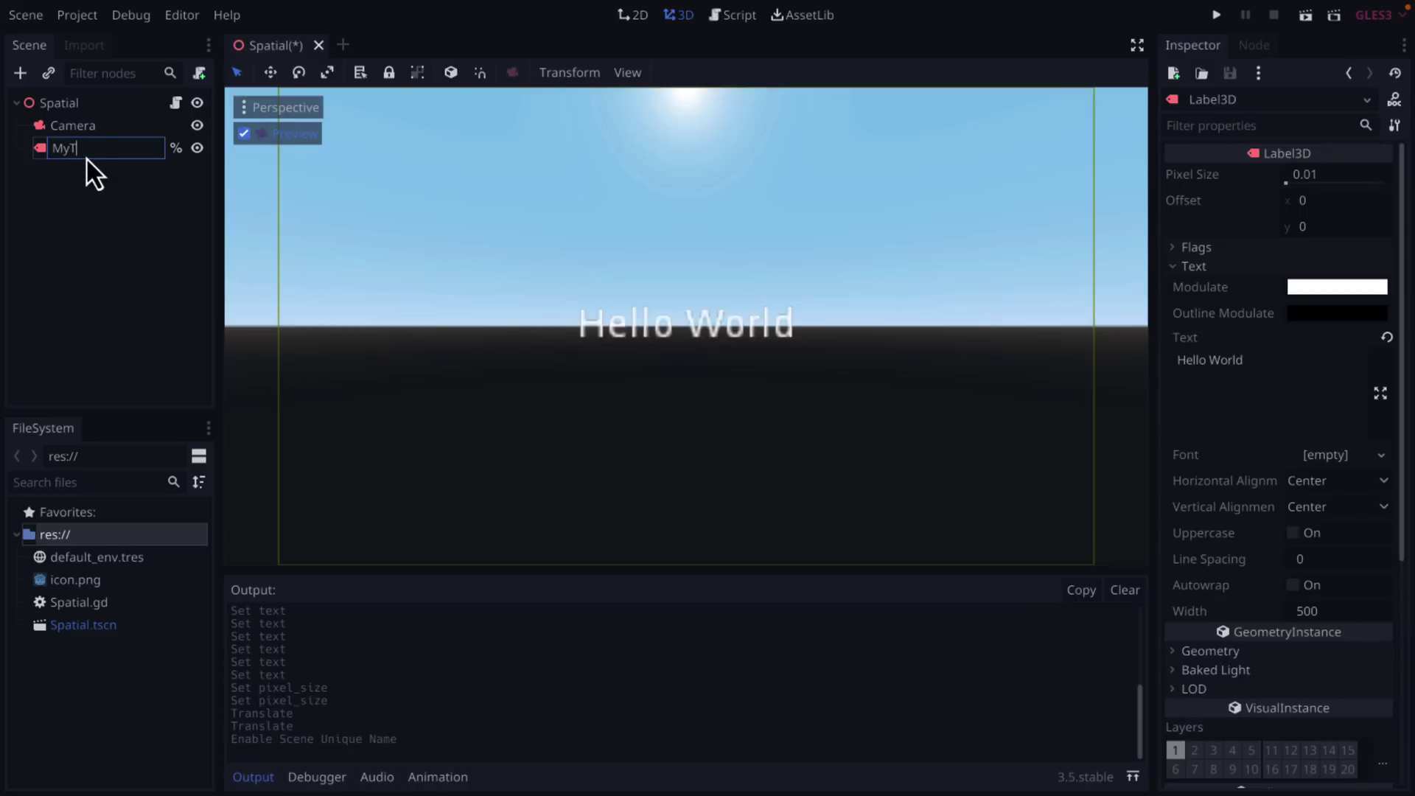
{"action": "key", "text": "Return"}
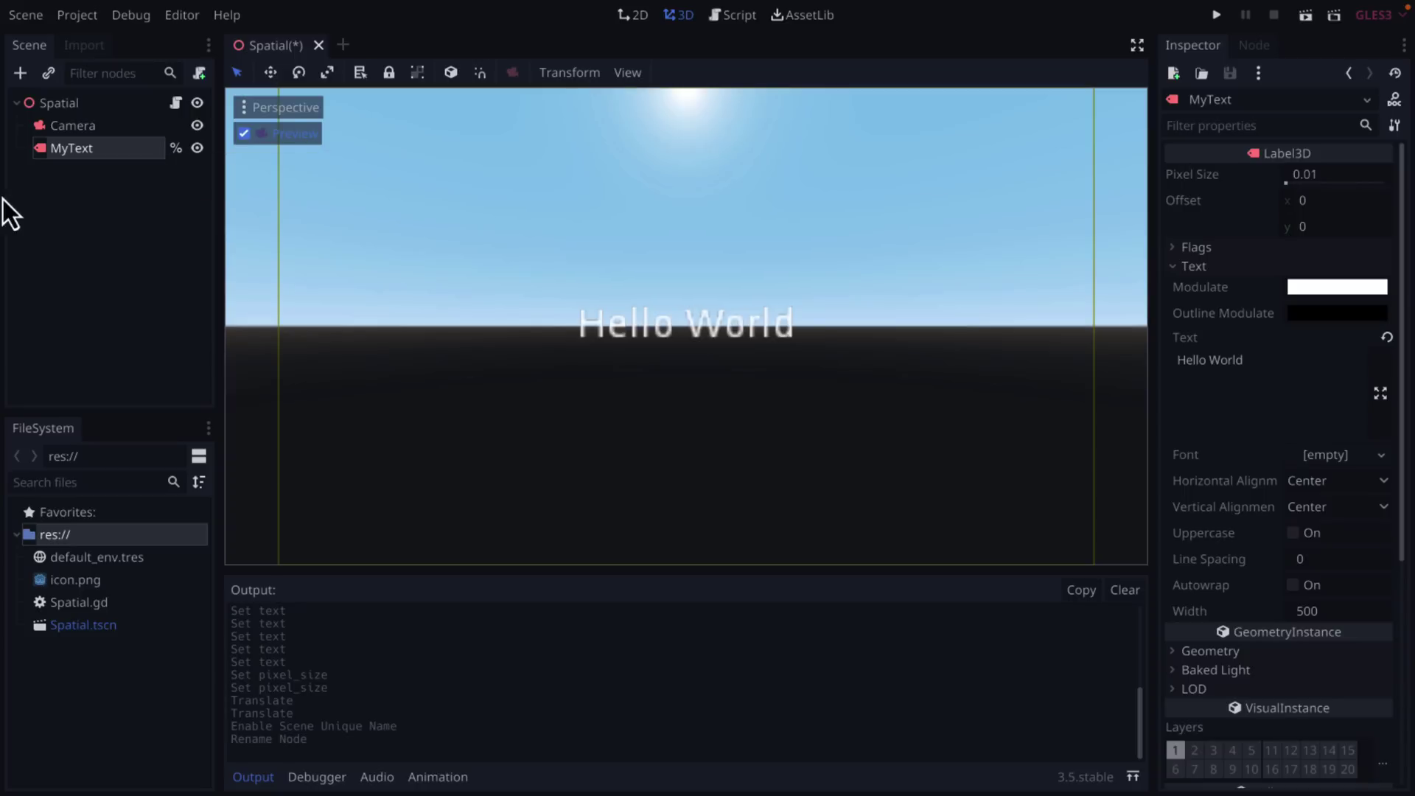
{"action": "left_click", "coordinate": [177, 103]}
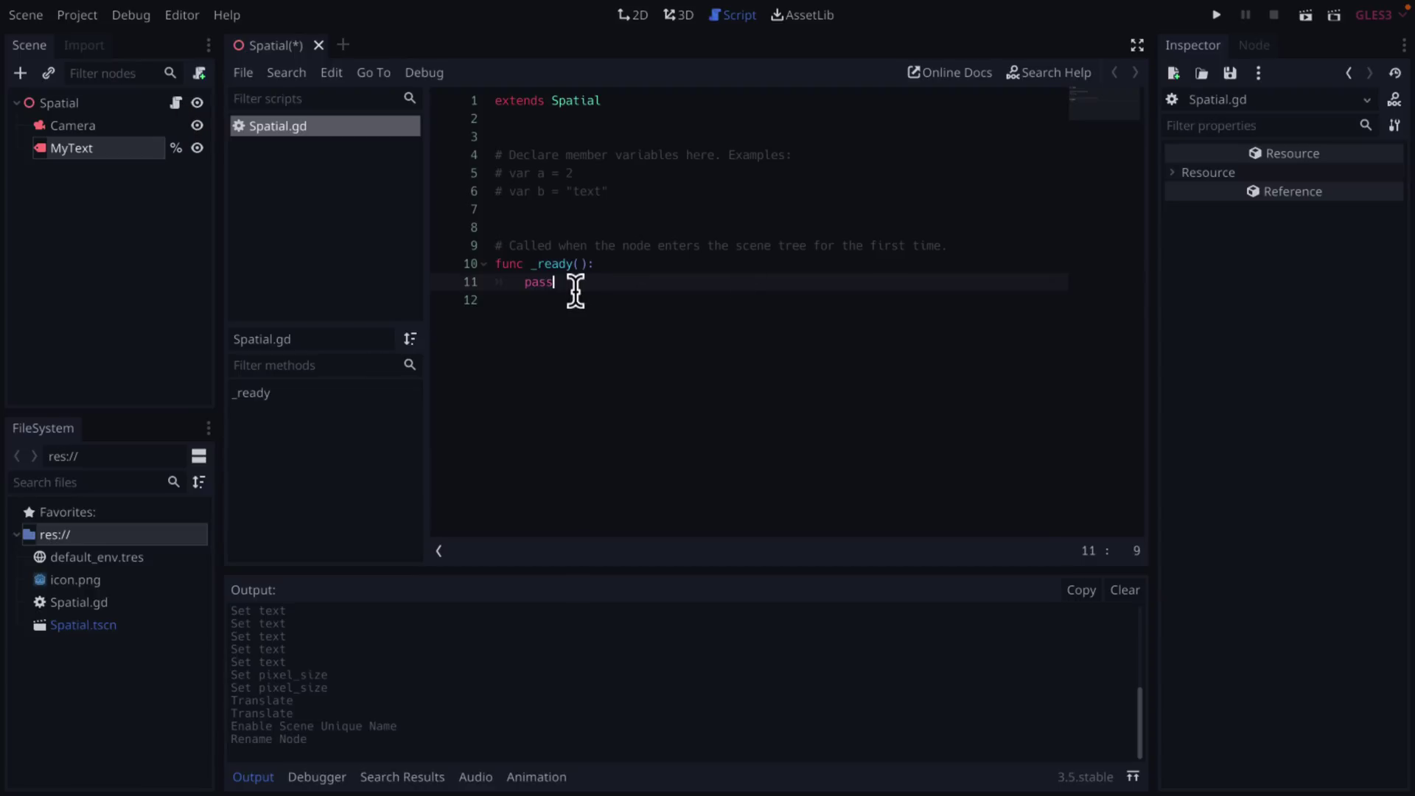
Replace 'pass' in _ready with get_node("%MyText").set_text("Goodbye Cruel World").
{"action": "key", "text": "shift+Home"}
{"action": "type", "text": "get_node("}
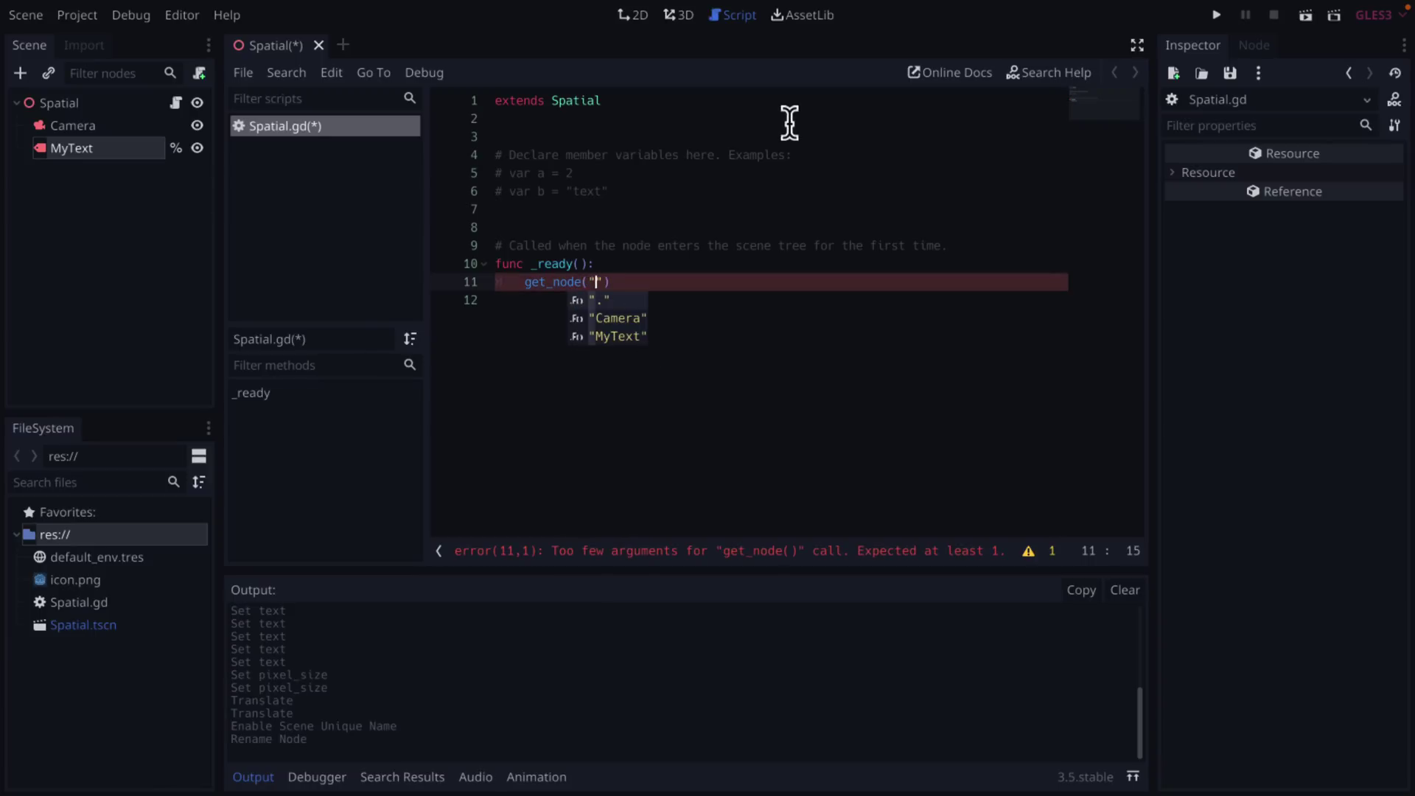
{"action": "type", "text": "\"%"}
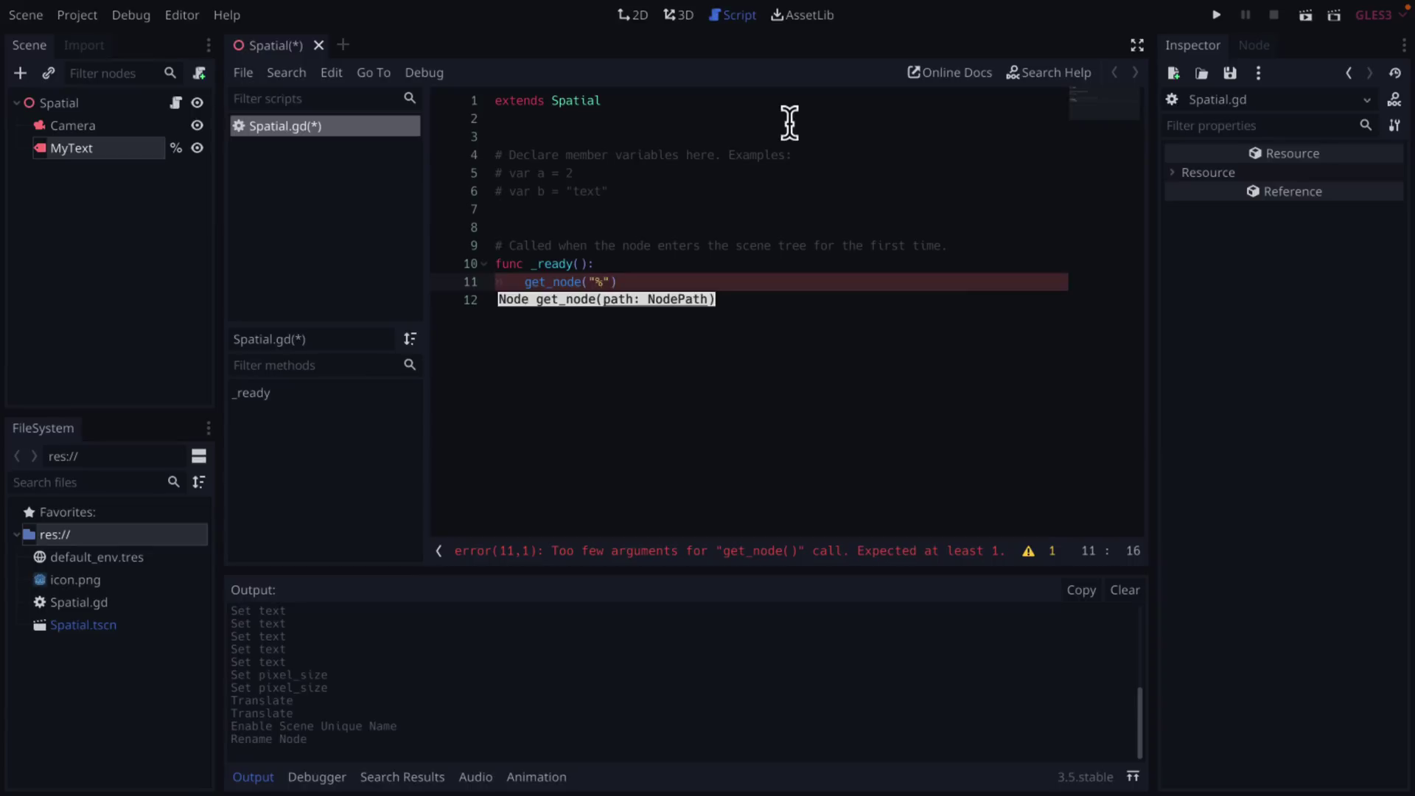
{"action": "type", "text": "MyText"}
{"action": "key", "text": "Right"}
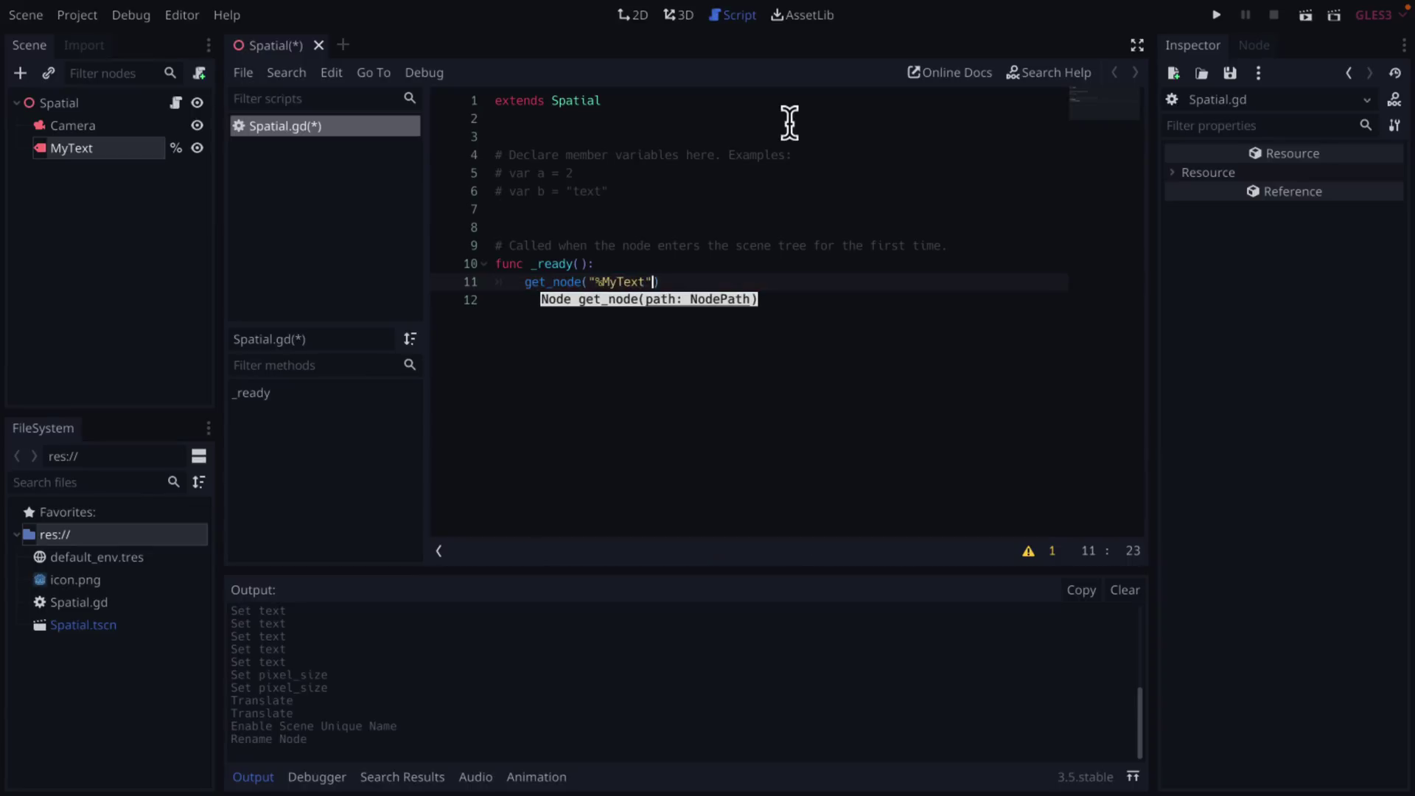
{"action": "key", "text": "Right"}
{"action": "type", "text": ".set_text(\"Goodbye Cruel World"}
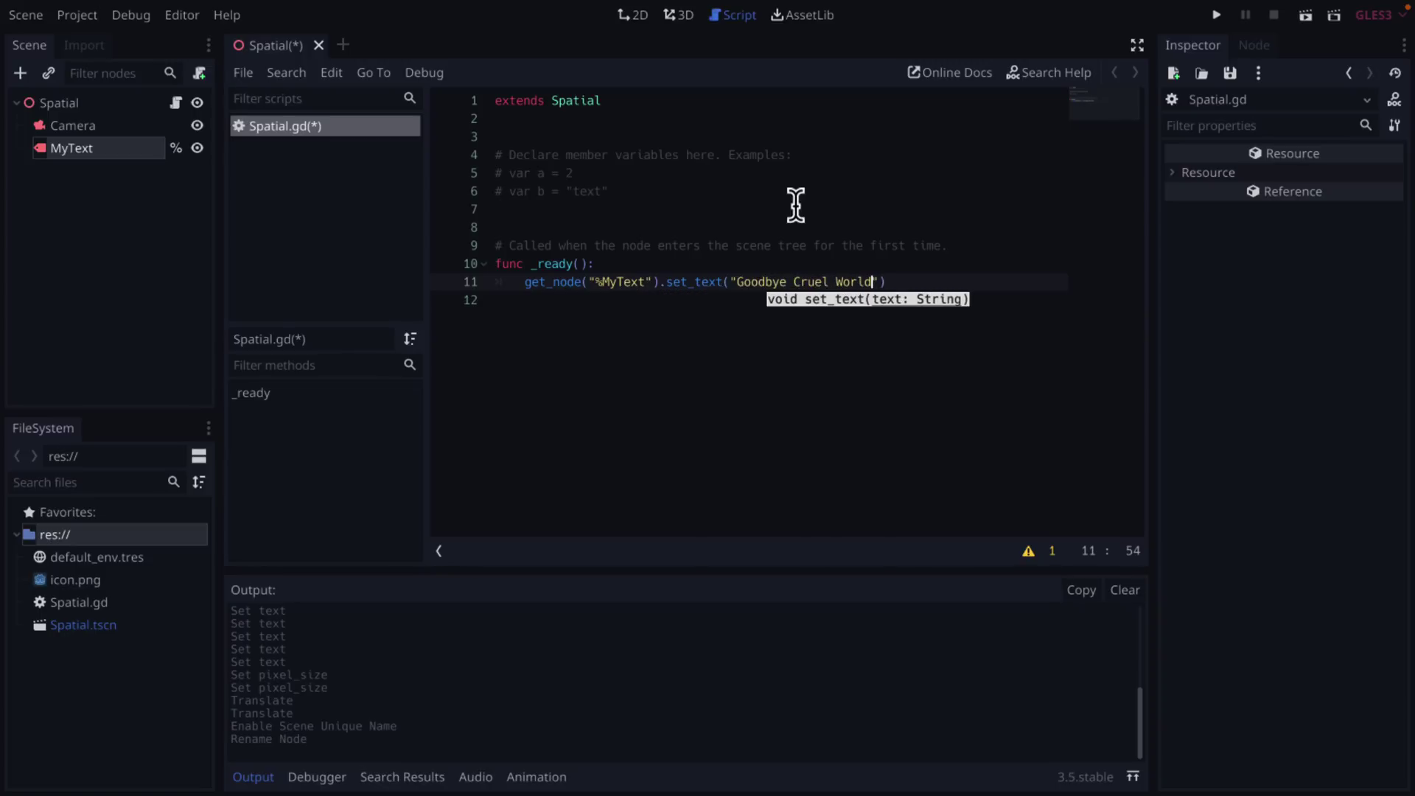
{"action": "left_click", "coordinate": [882, 214]}
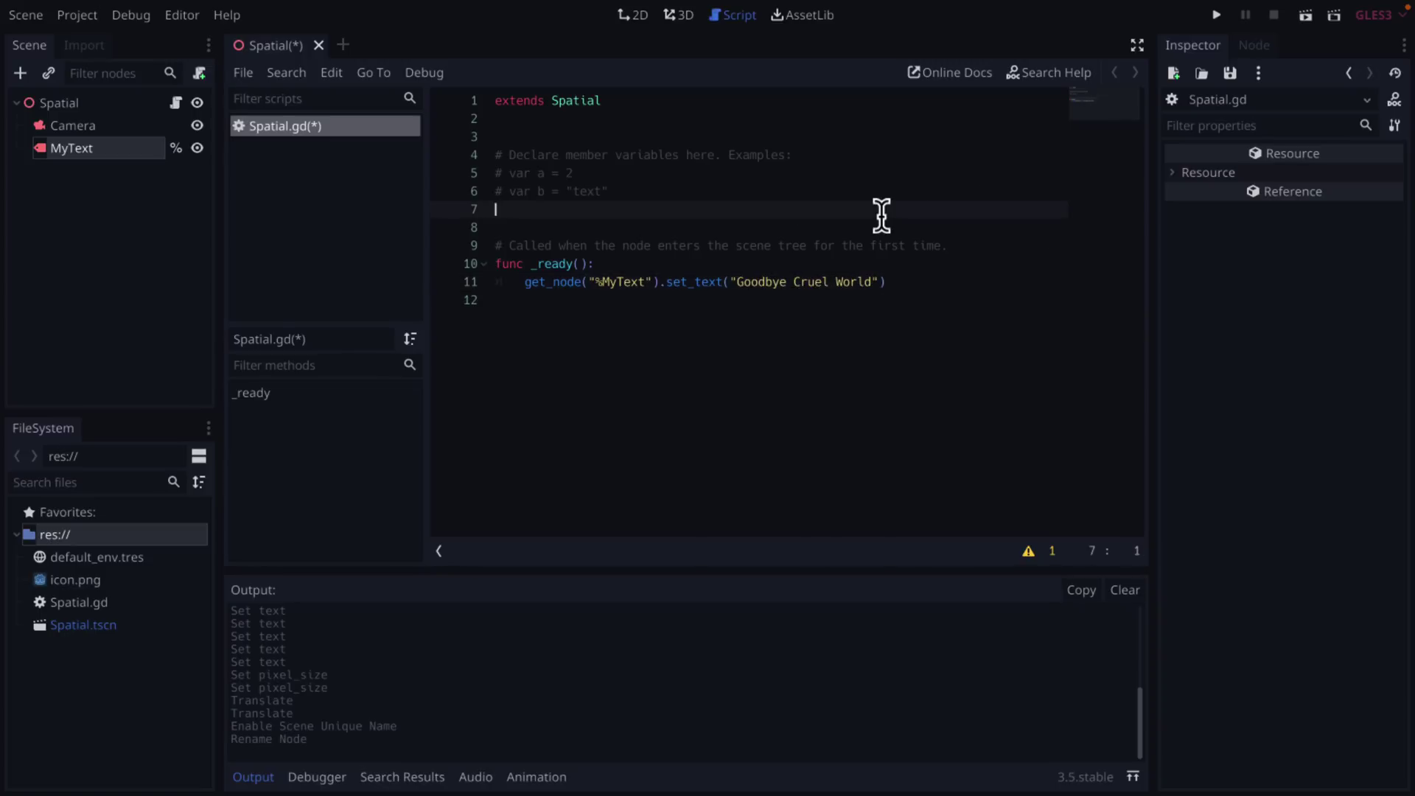
{"action": "left_click", "coordinate": [678, 16]}
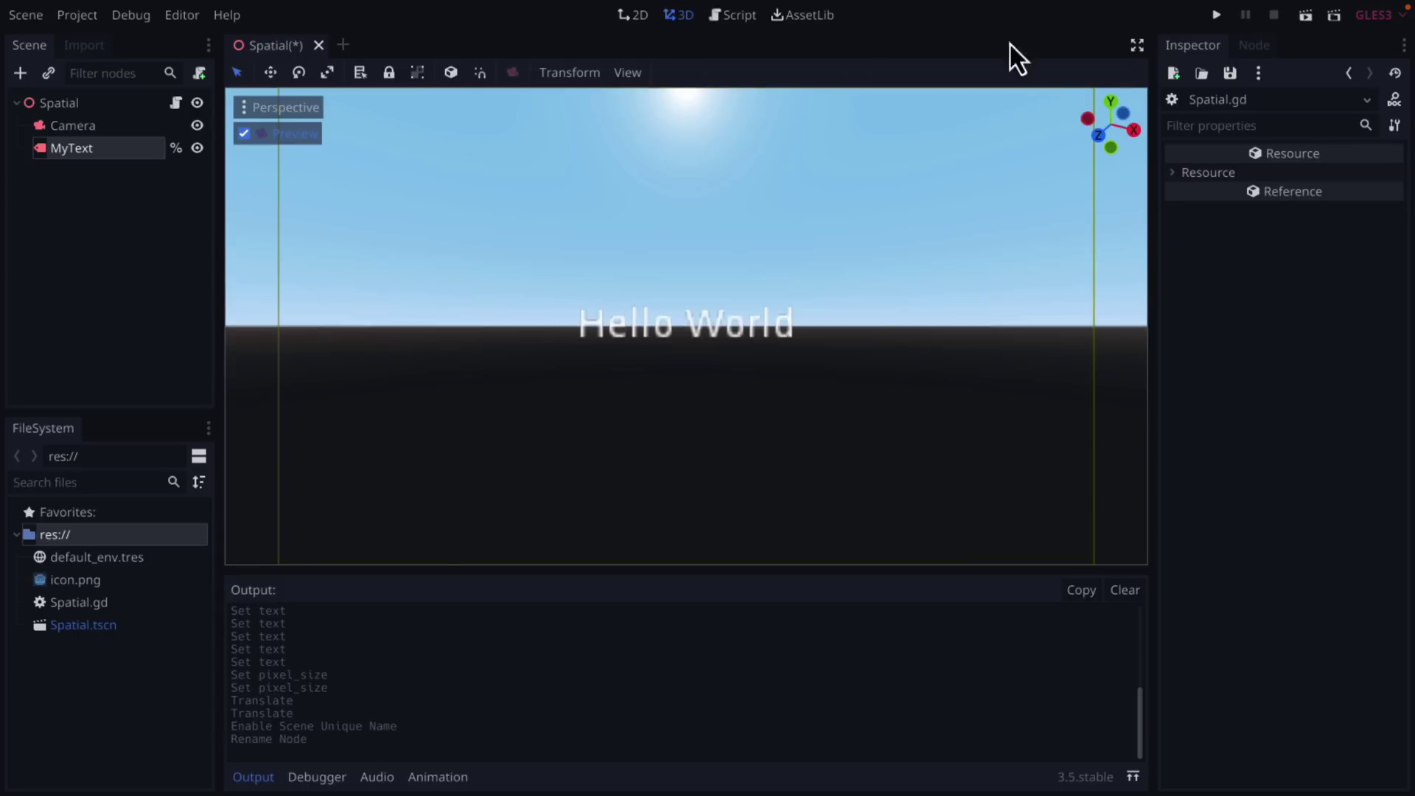
Run the project, check it shows 'Goodbye Cruel World', then close the game window.
{"action": "left_click", "coordinate": [1217, 15]}
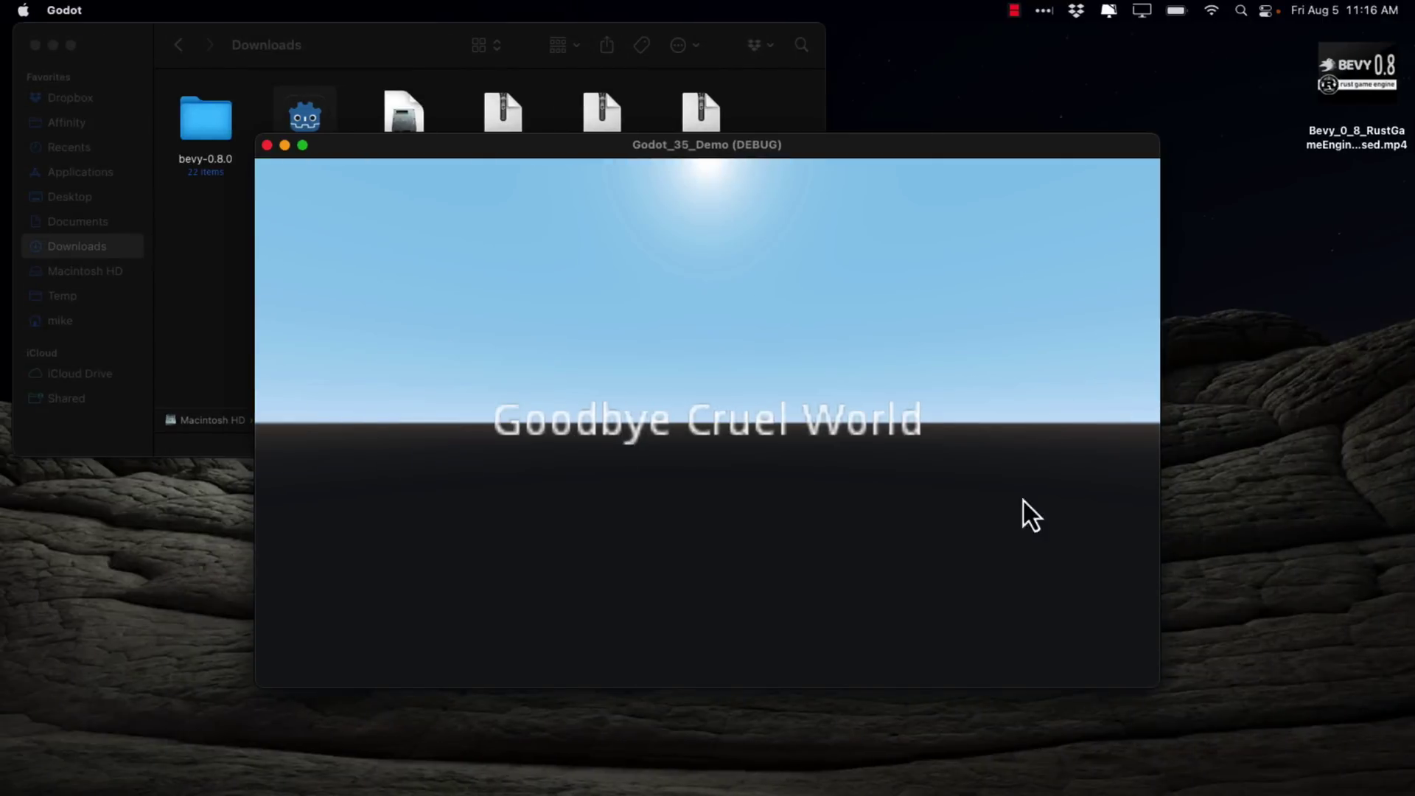
{"action": "left_click", "coordinate": [267, 145]}
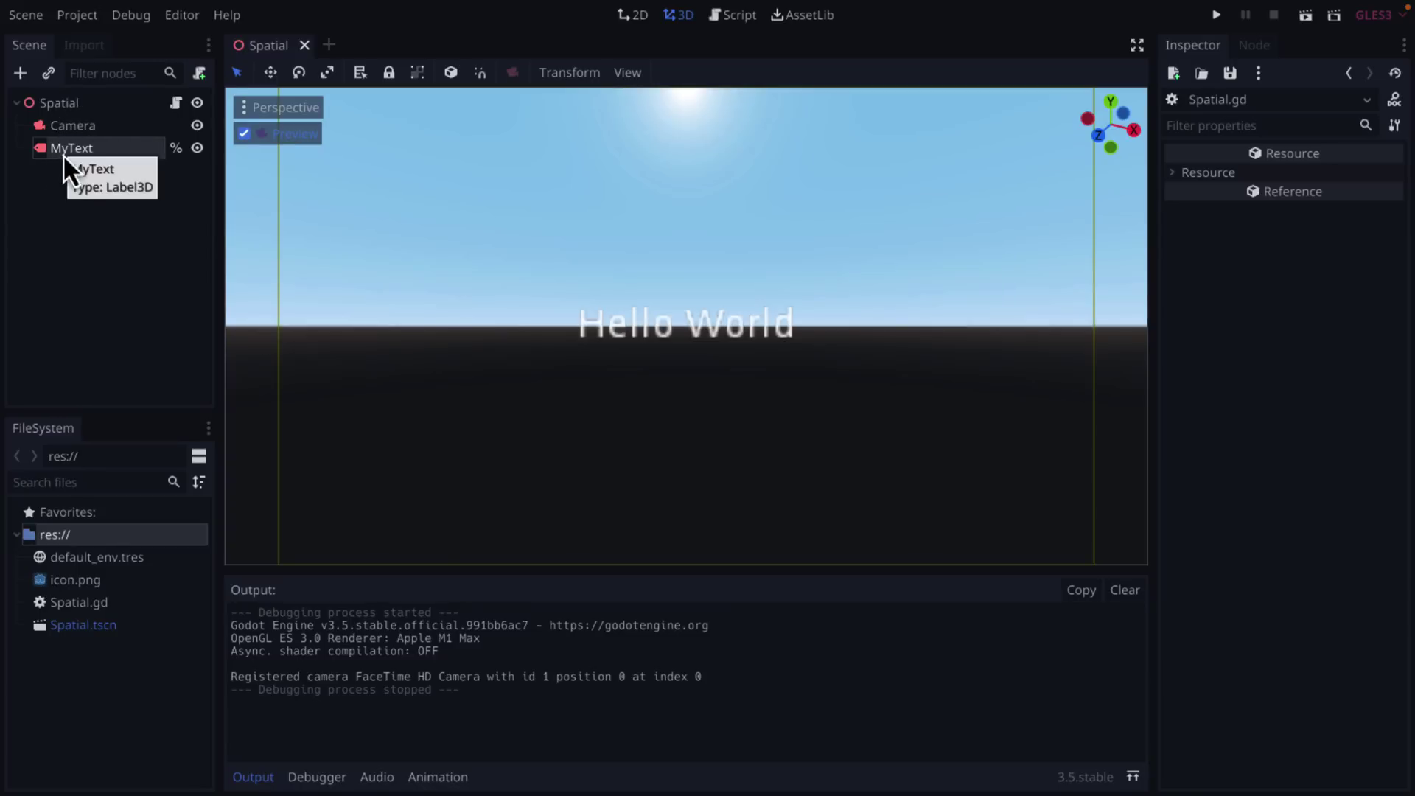
Reparent MyText under Camera and run the project again to check the text.
{"action": "left_click_drag", "start_coordinate": [63, 154], "coordinate": [89, 126]}
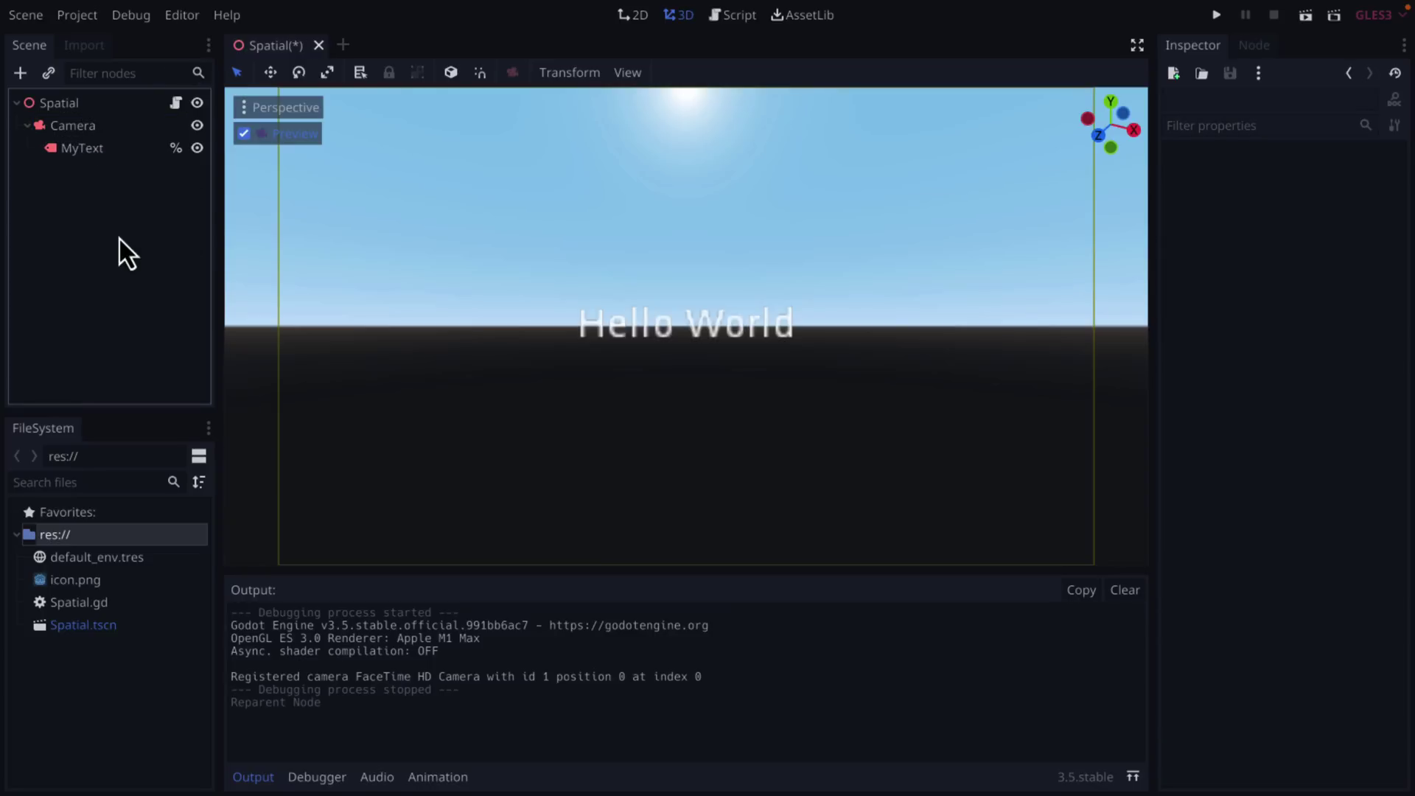
{"action": "left_click", "coordinate": [732, 12]}
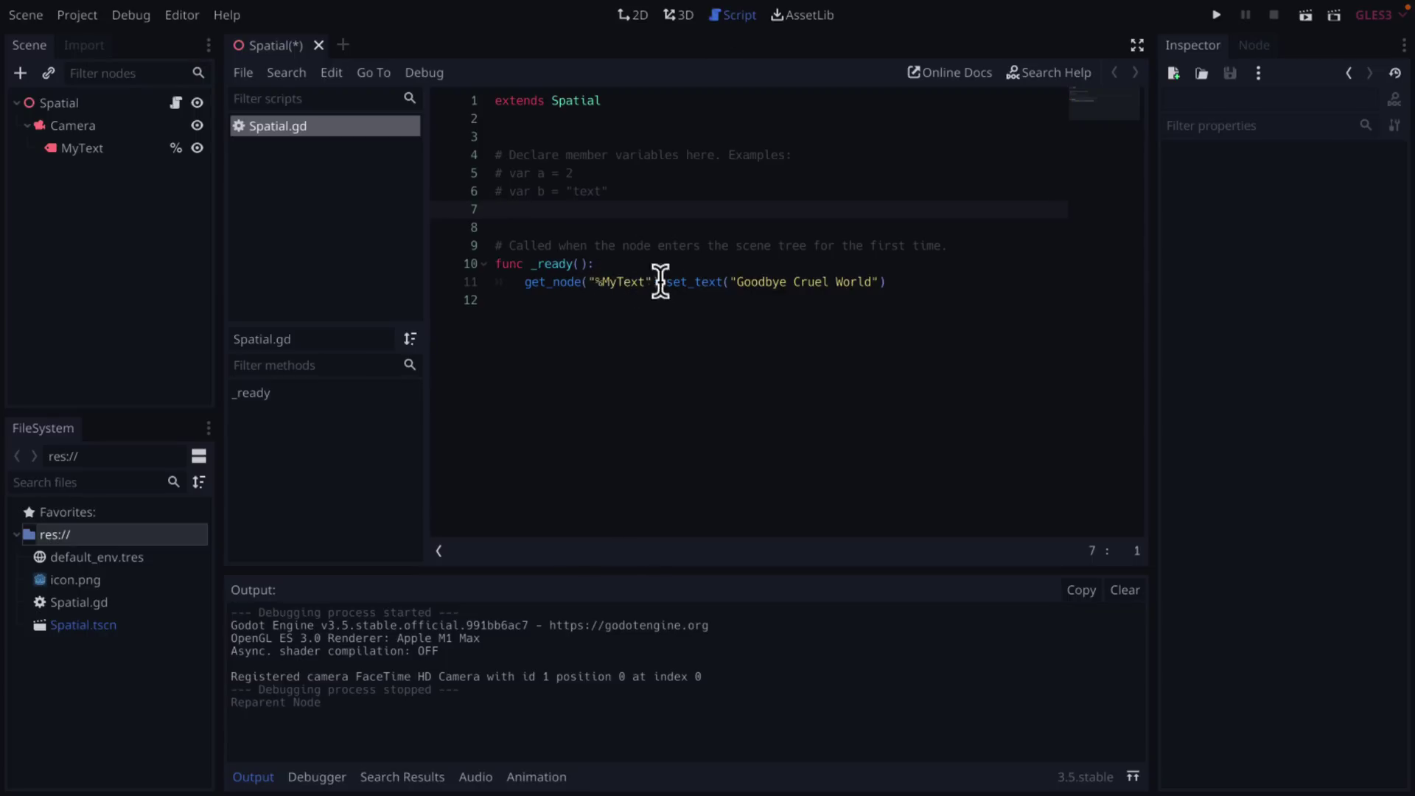
{"action": "left_click", "coordinate": [1215, 21]}
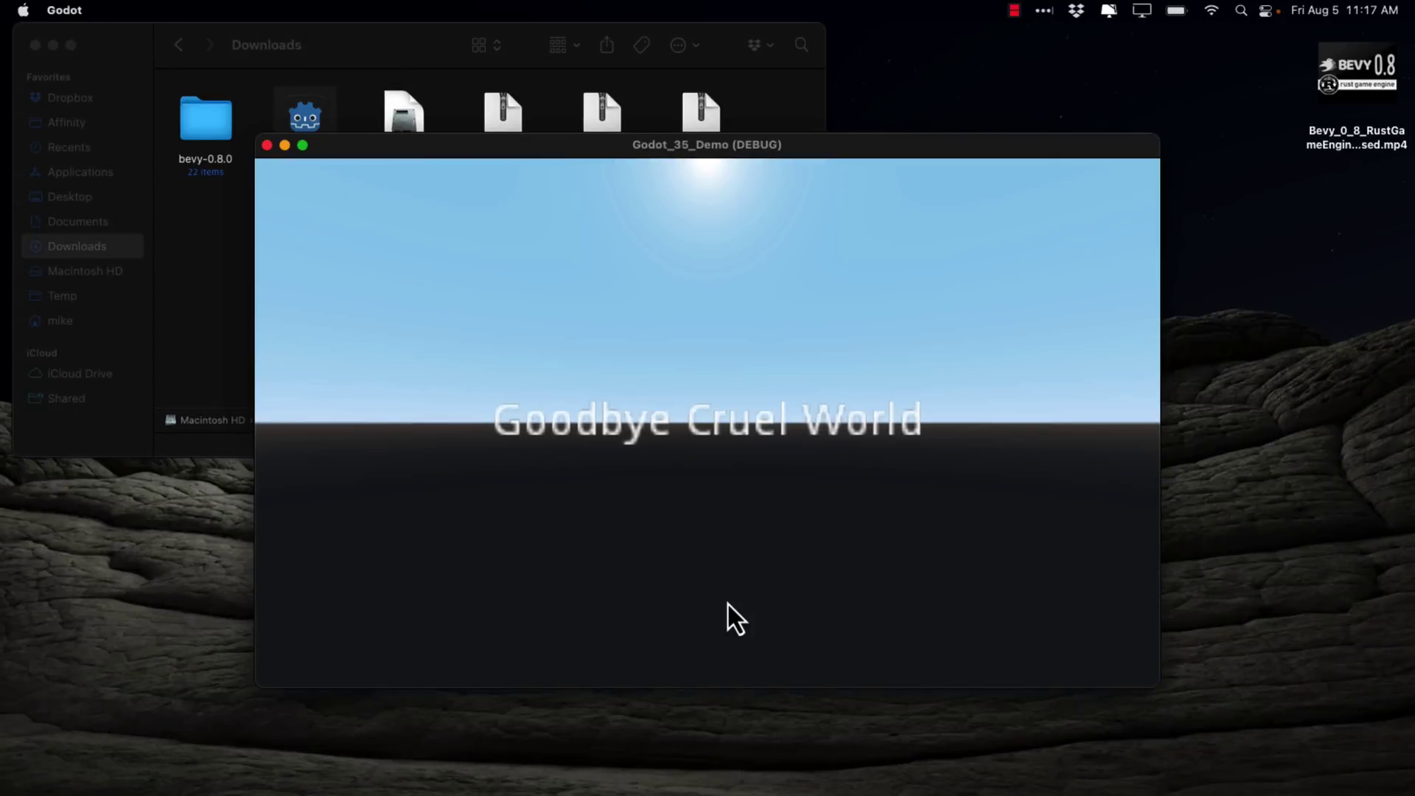
{"action": "key", "text": "super+Tab"}
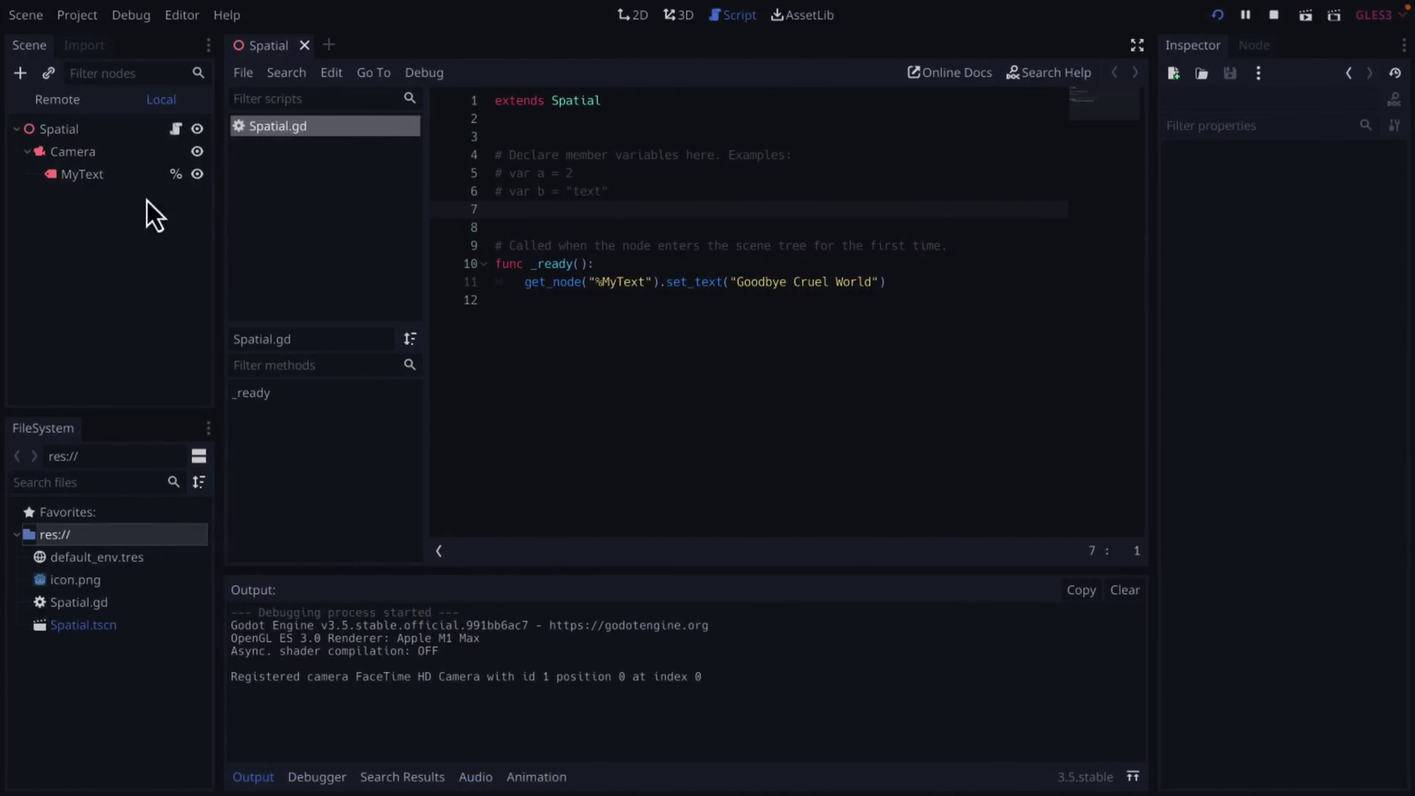
Check MyText's 'Access as Scene Unique Name' option in its context menu, then dismiss it.
{"action": "right_click", "coordinate": [97, 180]}
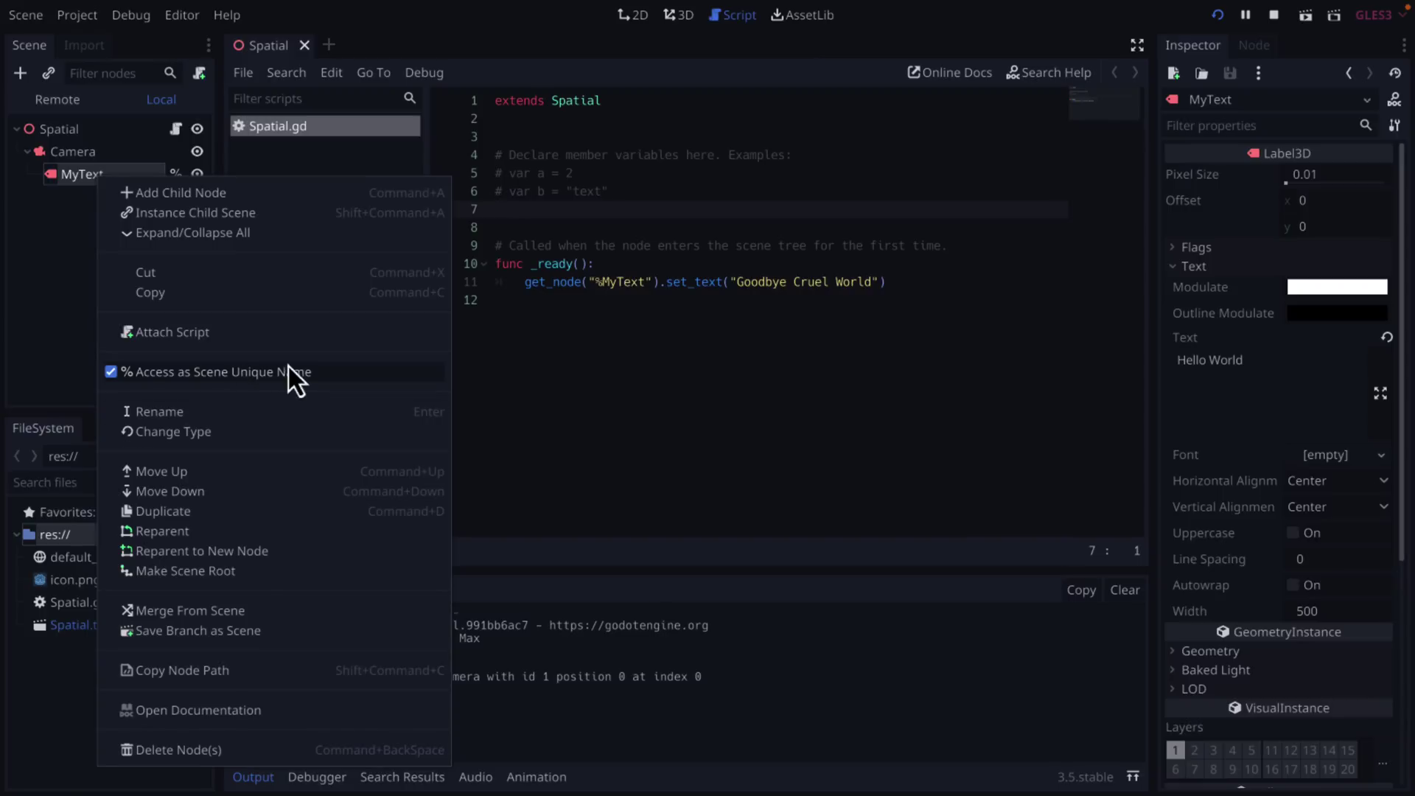
{"action": "left_click", "coordinate": [39, 320]}
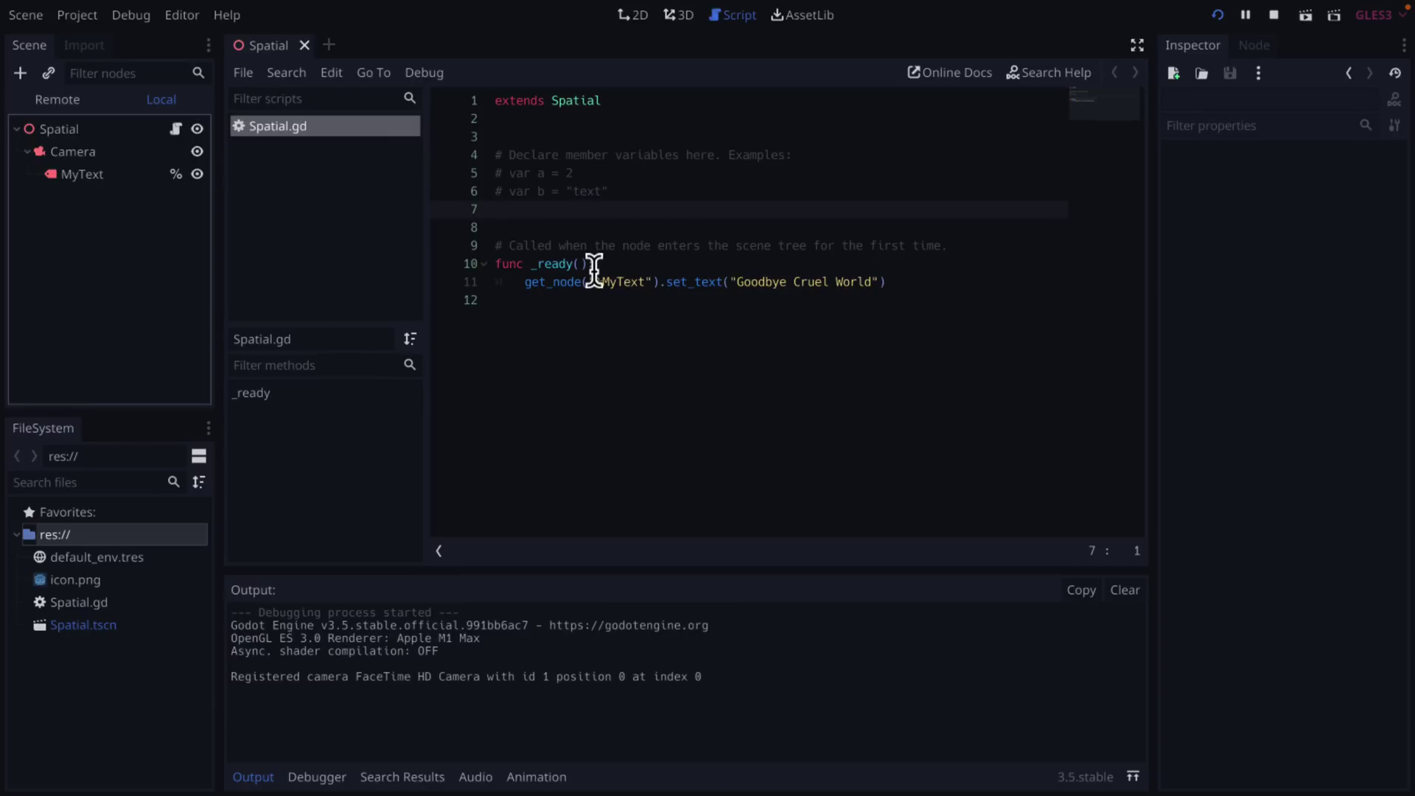
Switch to the browser and scroll the 3.5 release post down to the Features section.
{"action": "key", "text": "super+b"}
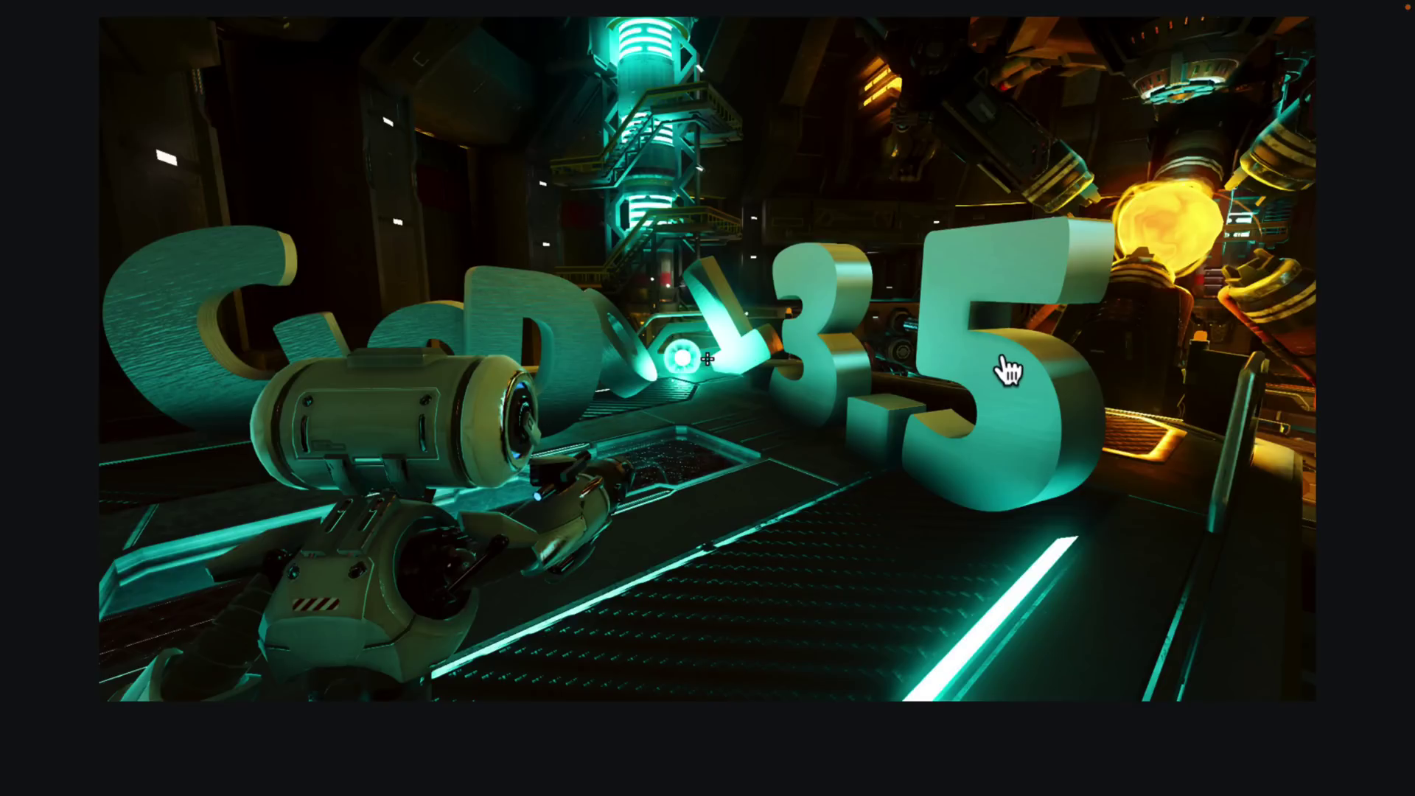
{"action": "scroll", "coordinate": [1007, 369], "scroll_direction": "down", "scroll_amount": 10}
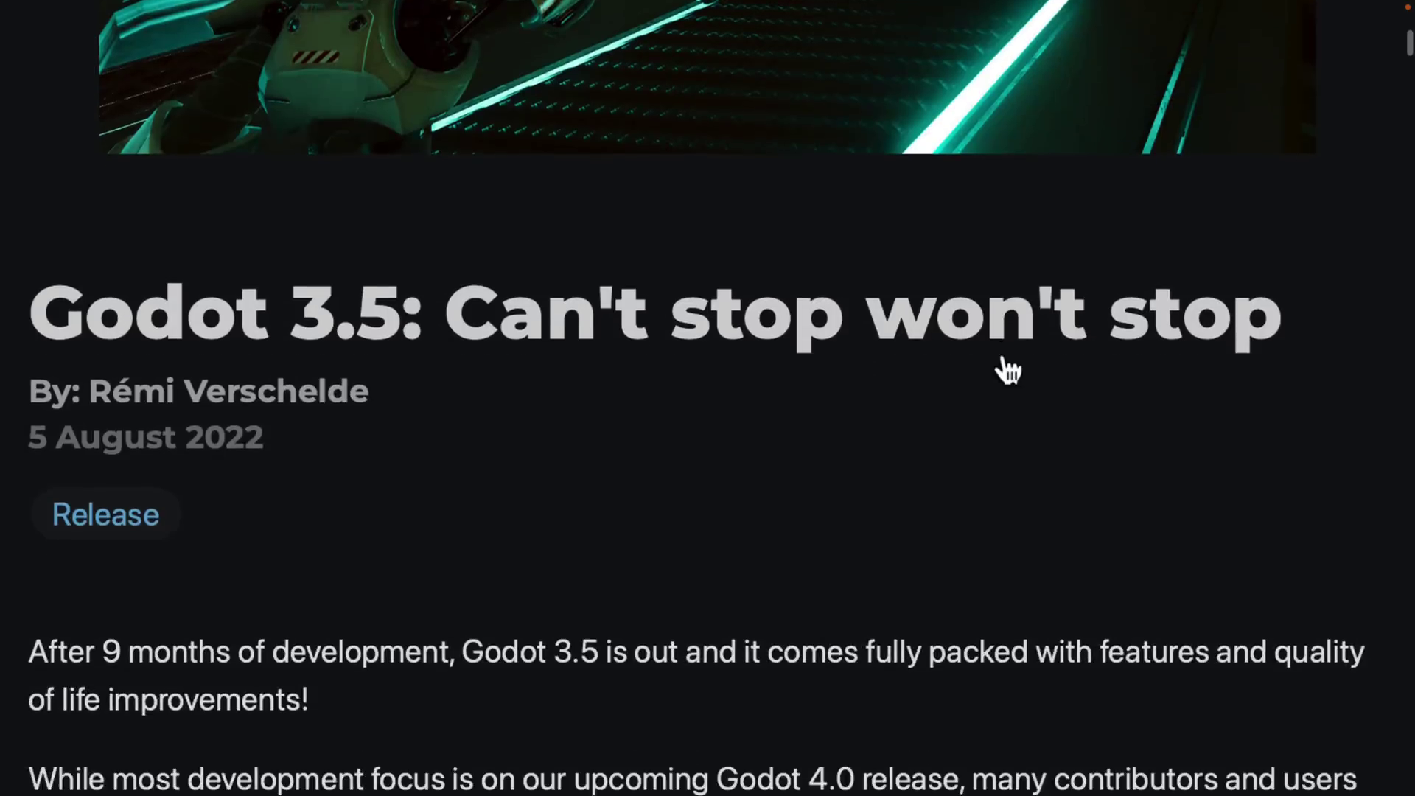
{"action": "scroll", "coordinate": [1009, 369], "scroll_direction": "down", "scroll_amount": 8}
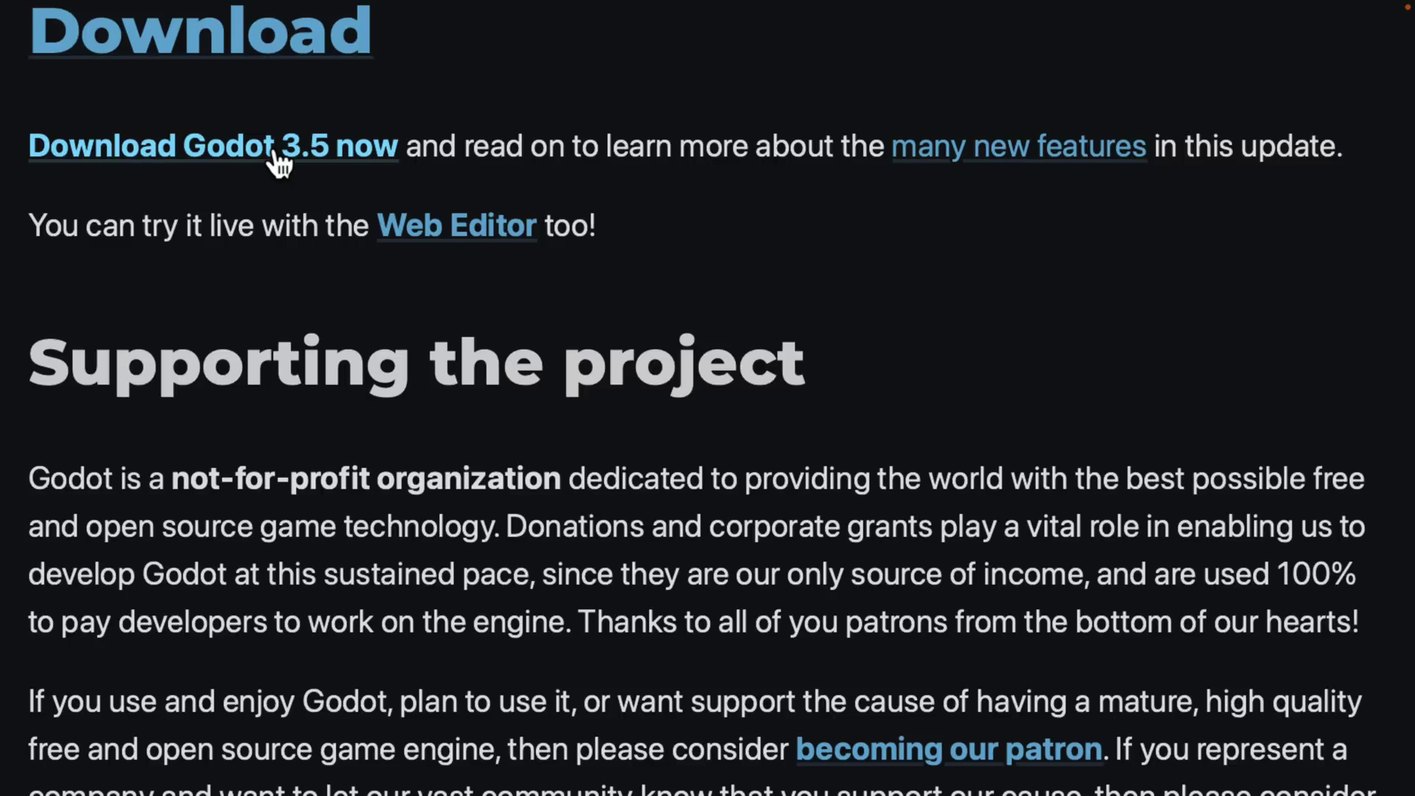
{"action": "scroll", "coordinate": [870, 278], "scroll_direction": "down", "scroll_amount": 1}
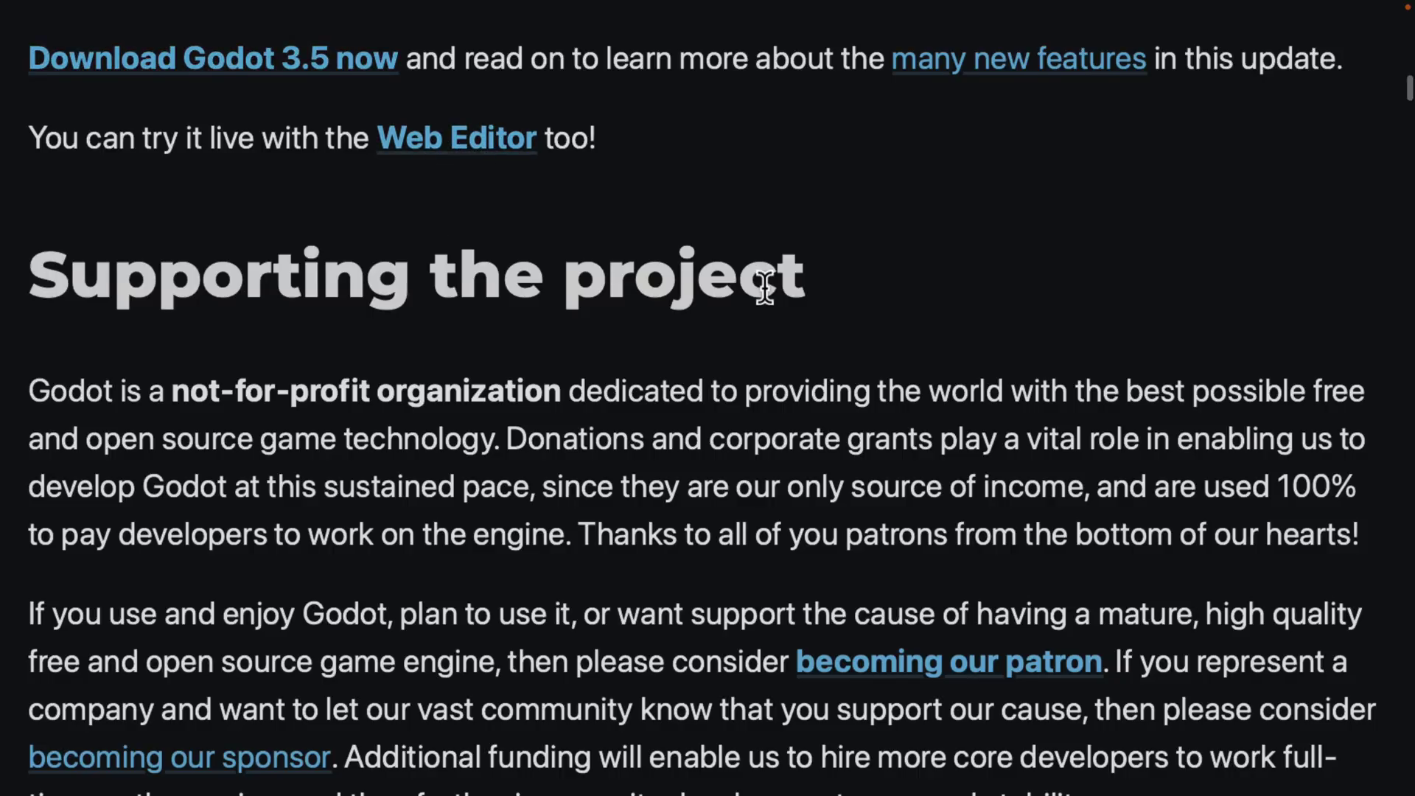
{"action": "scroll", "coordinate": [761, 285], "scroll_direction": "down", "scroll_amount": 4}
Scroll past the Navigation Server section and physics interpolation notes to SceneTreeTween.
{"action": "scroll", "coordinate": [764, 285], "scroll_direction": "down", "scroll_amount": 15}
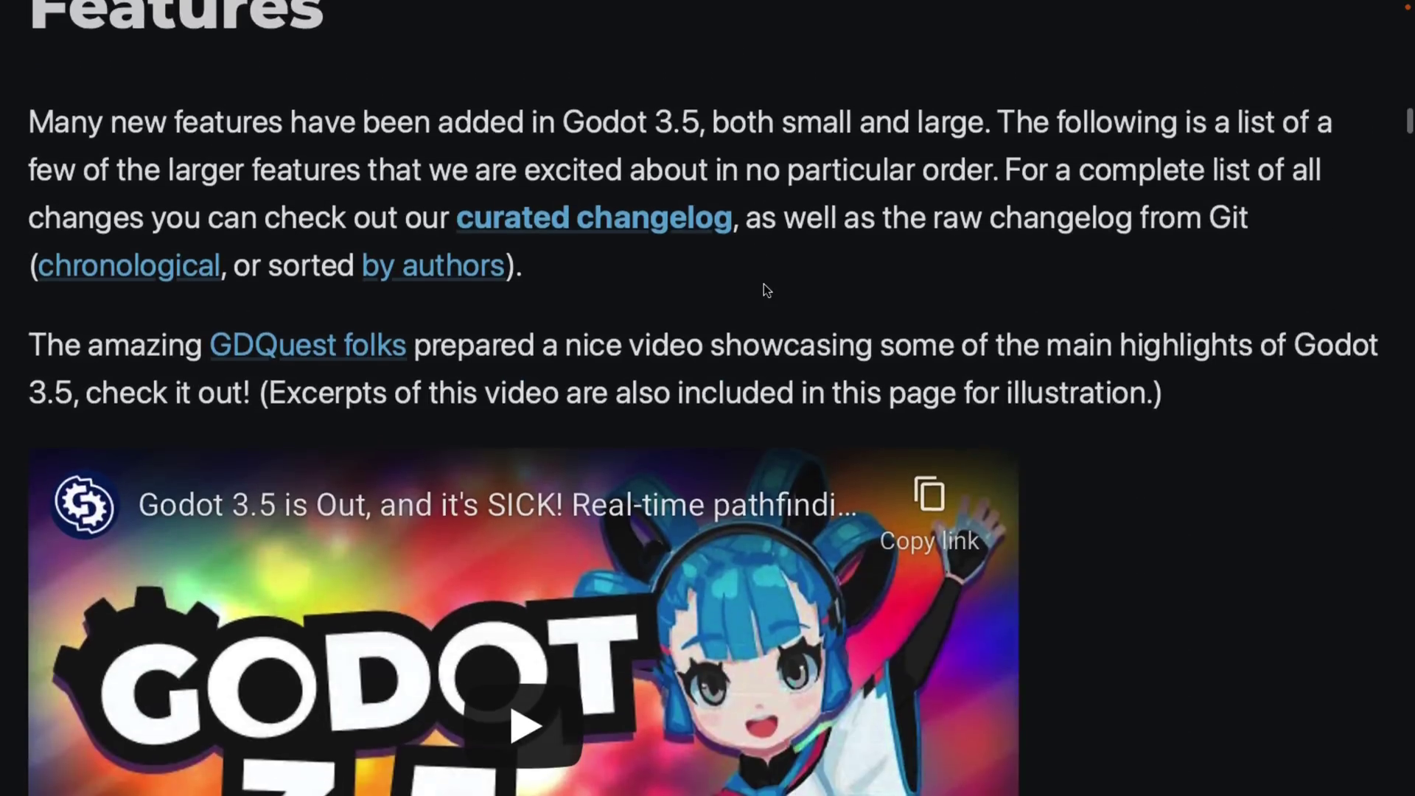
{"action": "scroll", "coordinate": [764, 287], "scroll_direction": "down", "scroll_amount": 2}
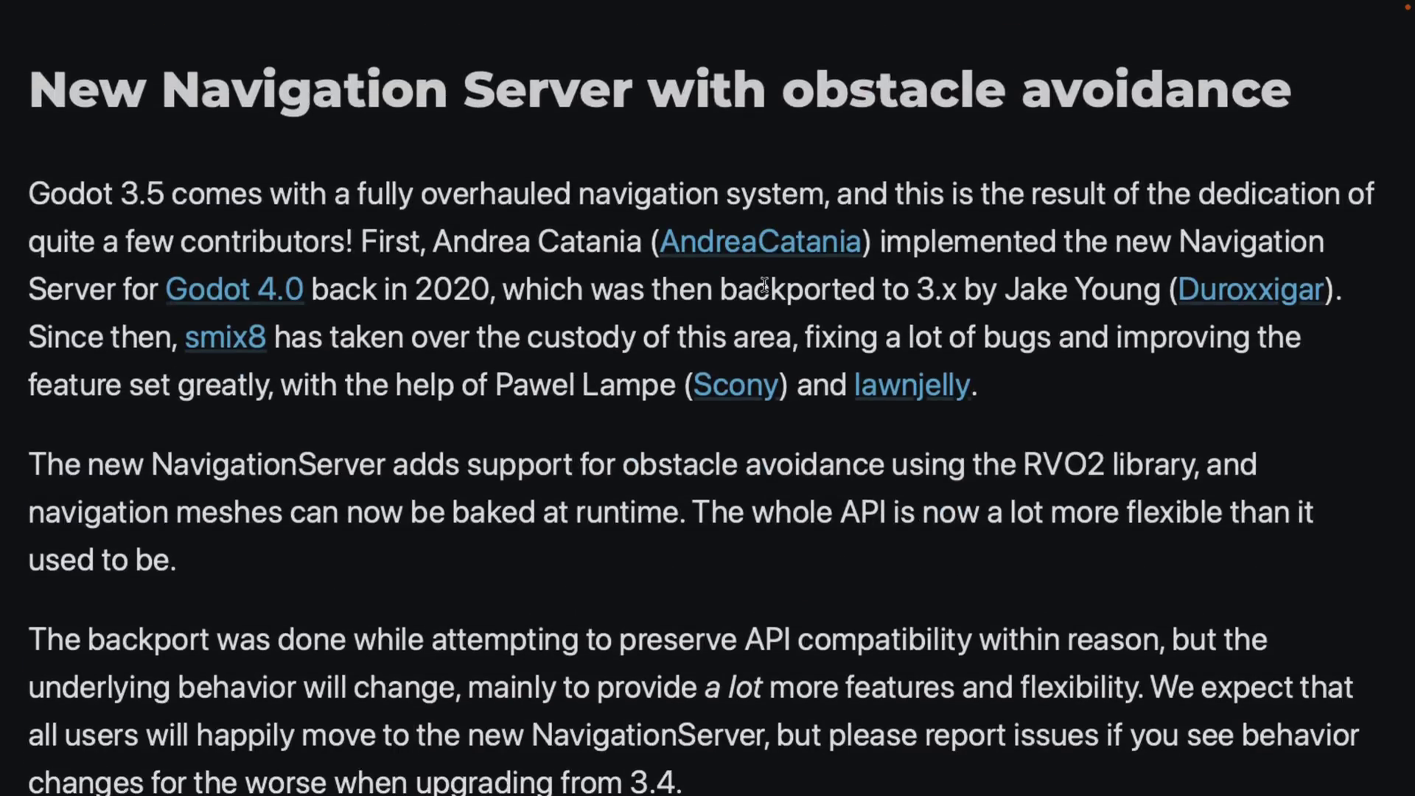
{"action": "scroll", "coordinate": [727, 332], "scroll_direction": "down", "scroll_amount": 1}
{"action": "scroll", "coordinate": [727, 332], "scroll_direction": "down", "scroll_amount": 4}
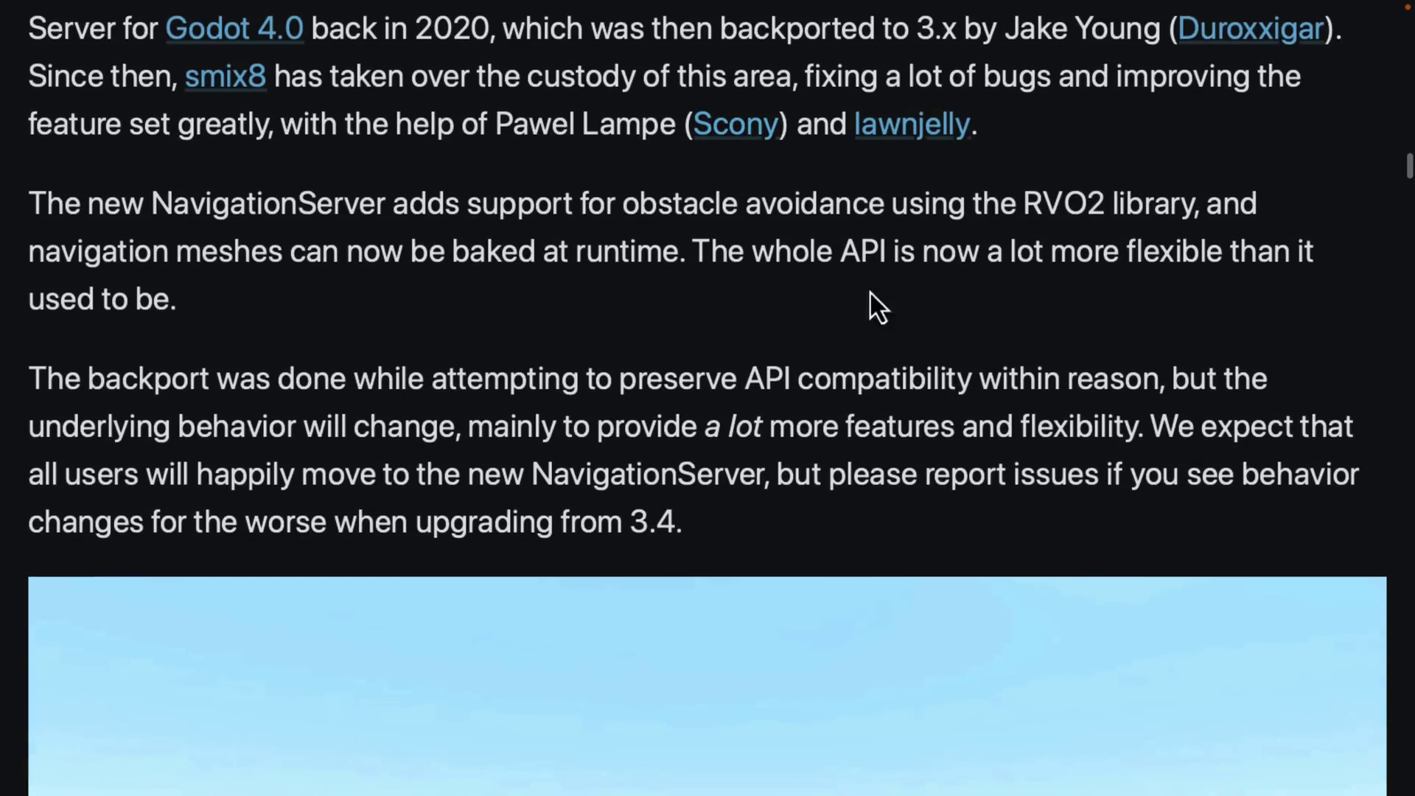
{"action": "scroll", "coordinate": [1069, 205], "scroll_direction": "down", "scroll_amount": 1}
{"action": "scroll", "coordinate": [1068, 205], "scroll_direction": "down", "scroll_amount": 1}
{"action": "scroll", "coordinate": [1066, 201], "scroll_direction": "down", "scroll_amount": 5}
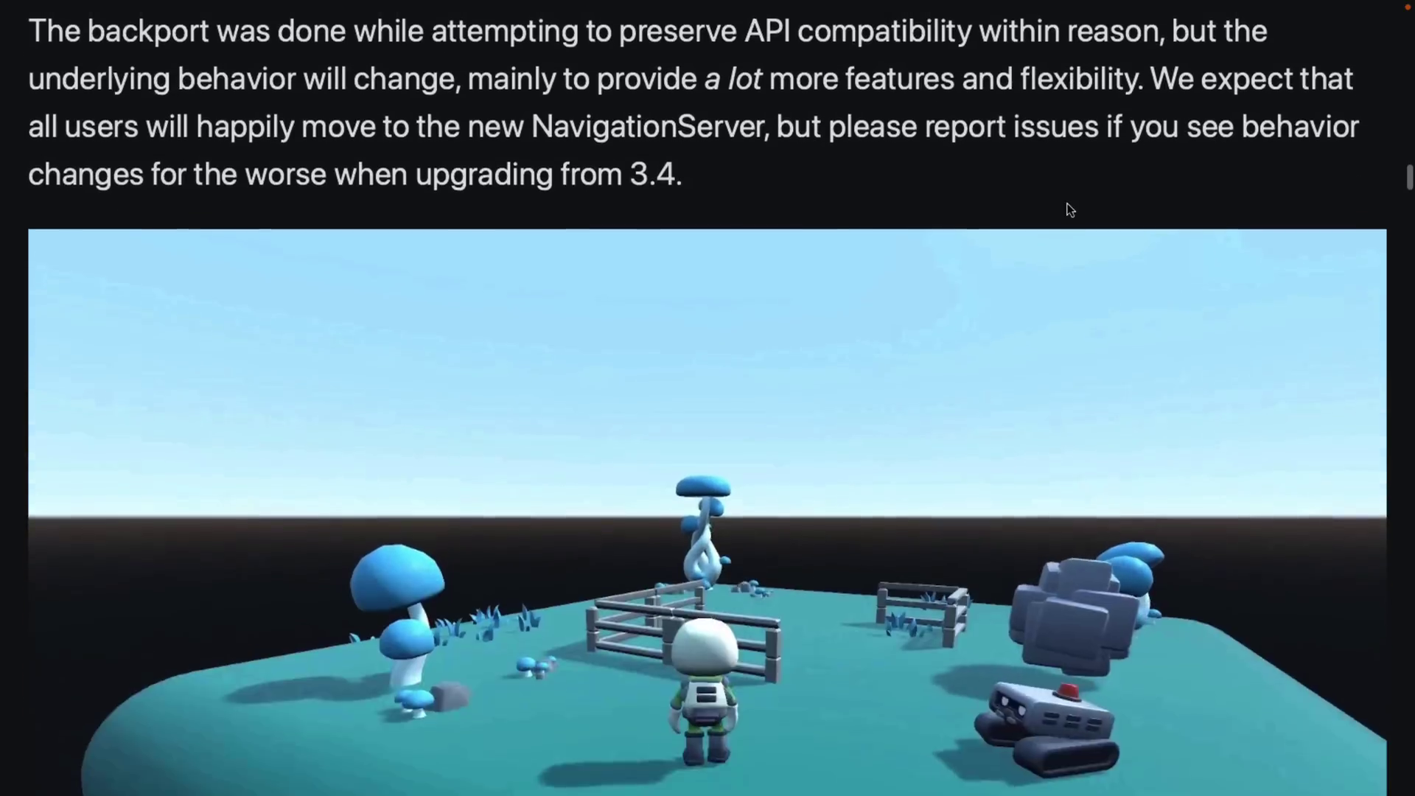
{"action": "scroll", "coordinate": [1069, 209], "scroll_direction": "down", "scroll_amount": 2}
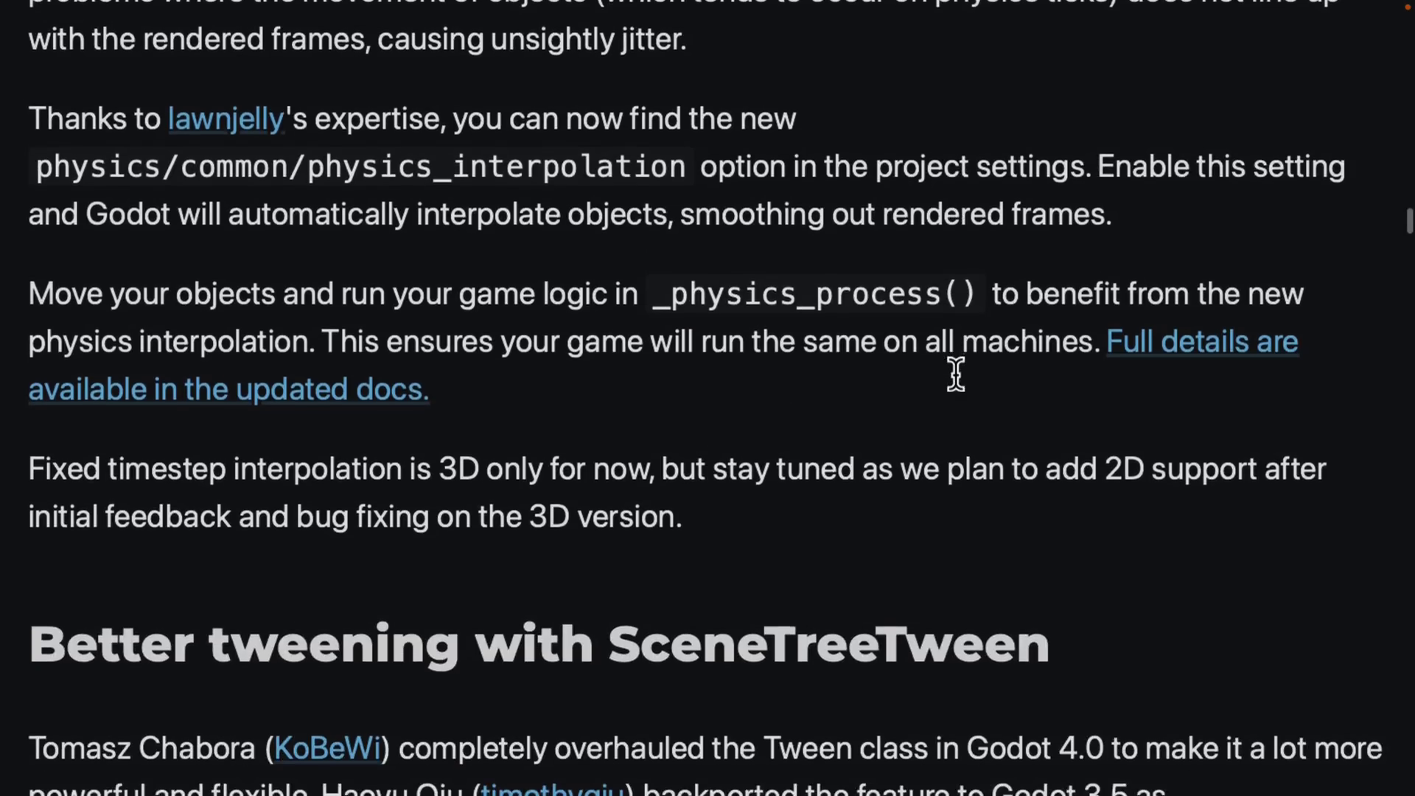
{"action": "scroll", "coordinate": [957, 375], "scroll_direction": "down", "scroll_amount": 3}
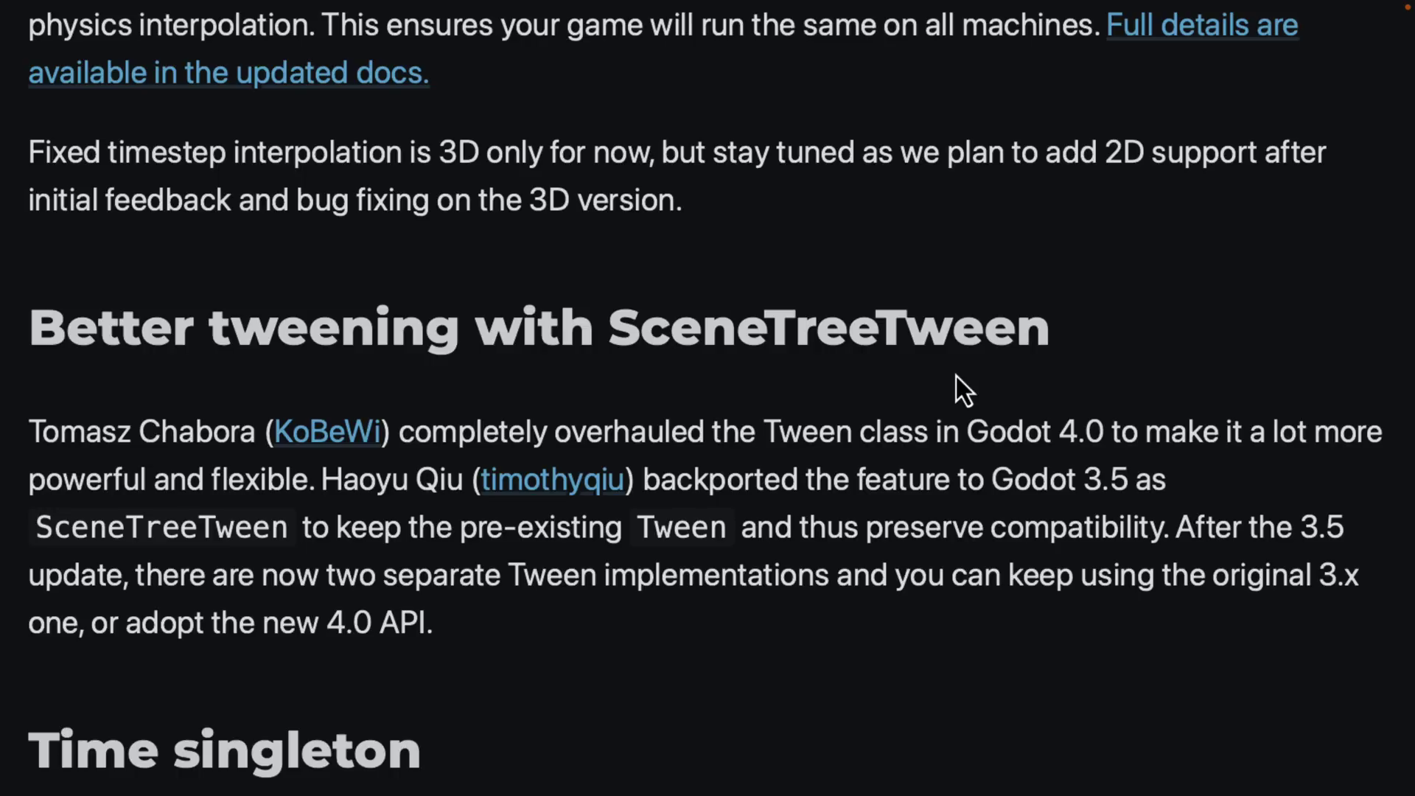
Scroll the 3.5 post past 'Better tweening with SceneTreeTween' until 'Time singleton' is at the top.
{"action": "scroll", "coordinate": [957, 376], "scroll_direction": "down", "scroll_amount": 2}
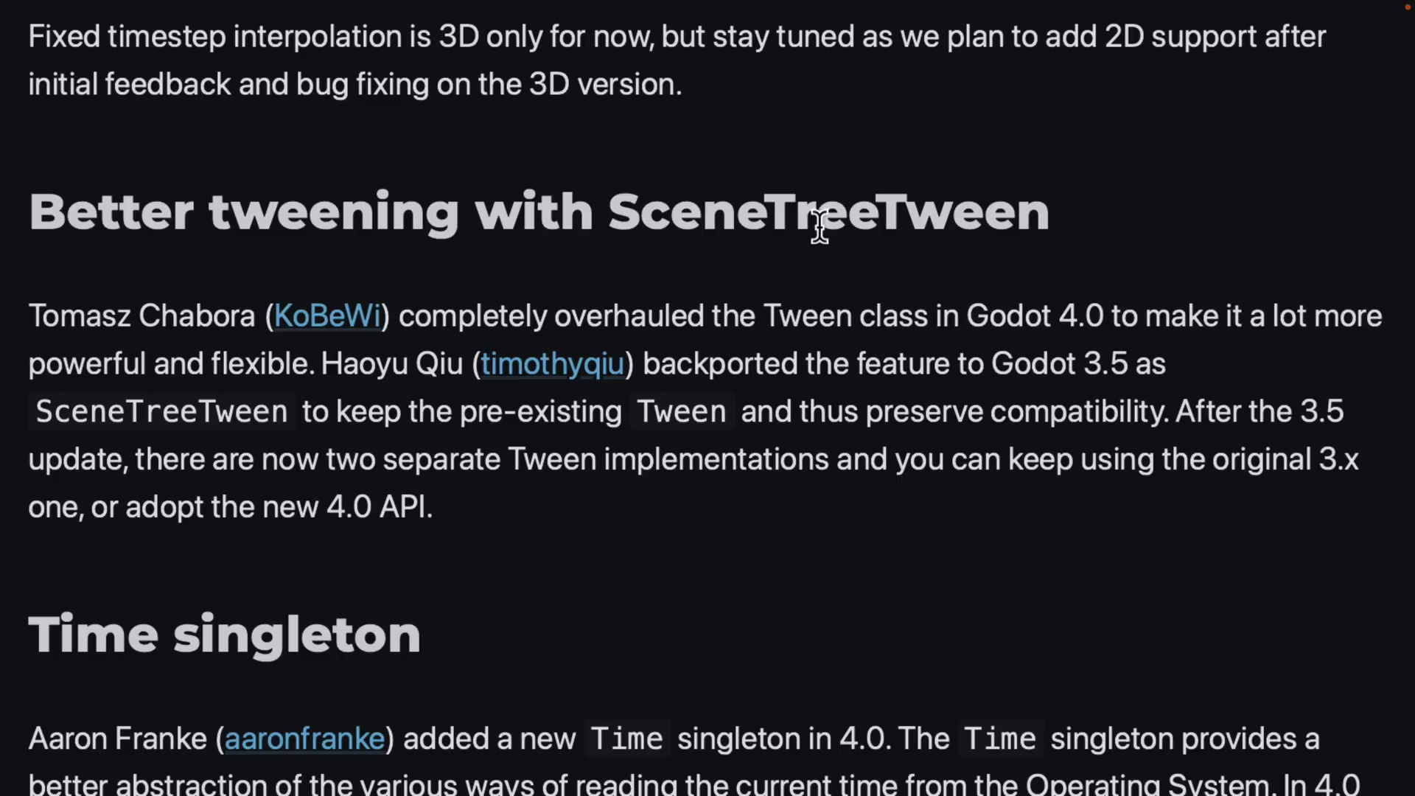
{"action": "scroll", "coordinate": [870, 409], "scroll_direction": "down", "scroll_amount": 2}
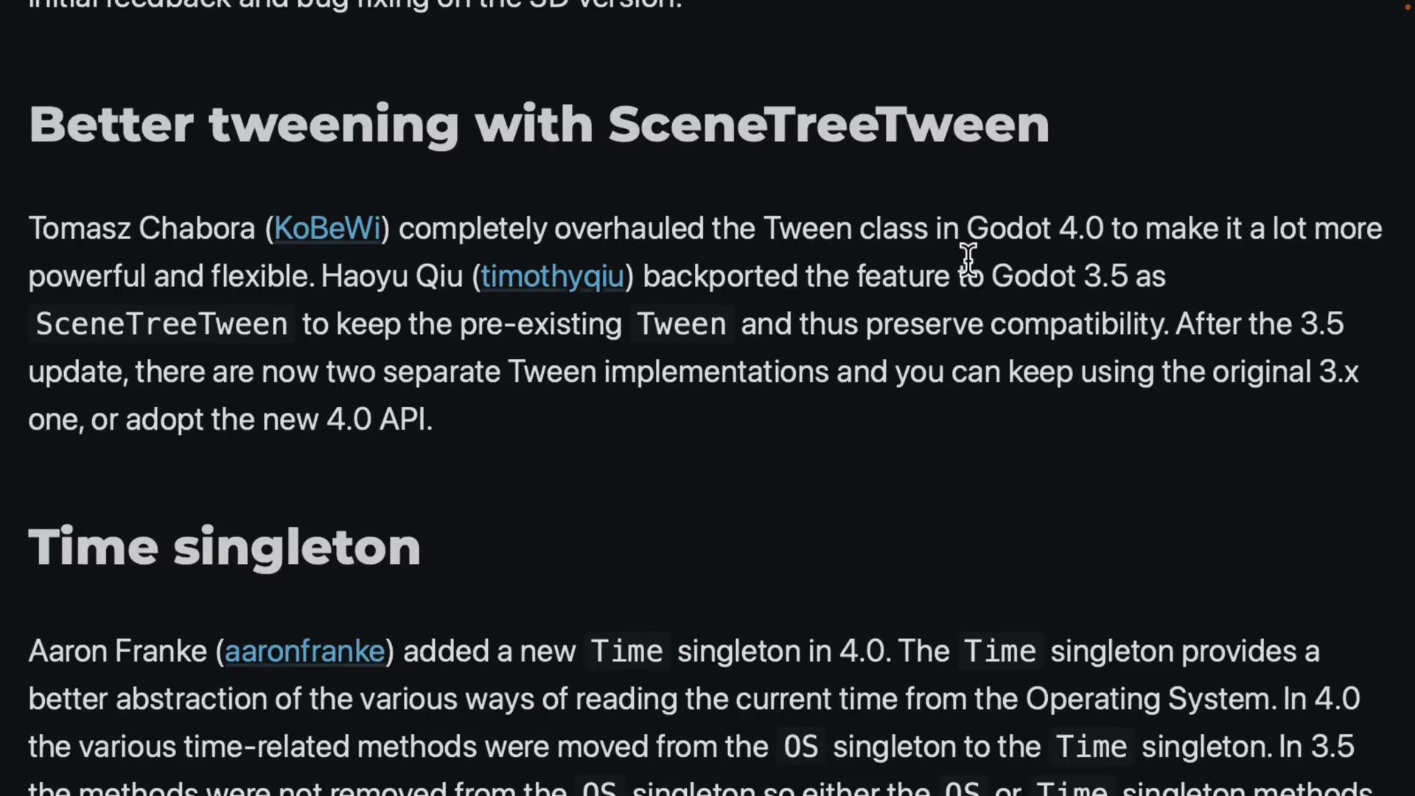
{"action": "scroll", "coordinate": [967, 259], "scroll_direction": "down", "scroll_amount": 2}
{"action": "scroll", "coordinate": [968, 259], "scroll_direction": "down", "scroll_amount": 3}
{"action": "scroll", "coordinate": [883, 208], "scroll_direction": "down", "scroll_amount": 8}
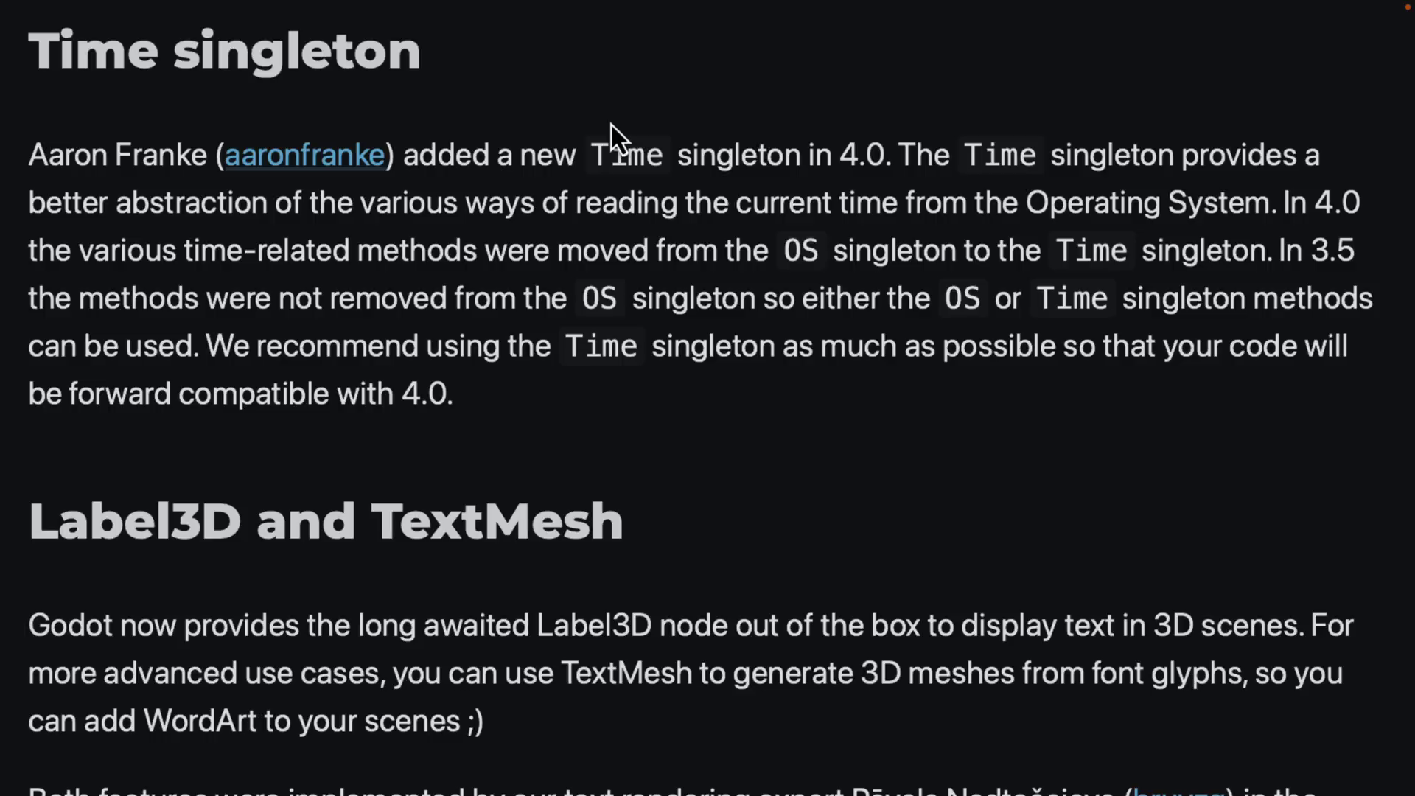
Scroll through the Label3D and 'Access nodes by unique names' sections down to 'New flow containers'.
{"action": "scroll", "coordinate": [813, 227], "scroll_direction": "down", "scroll_amount": 1}
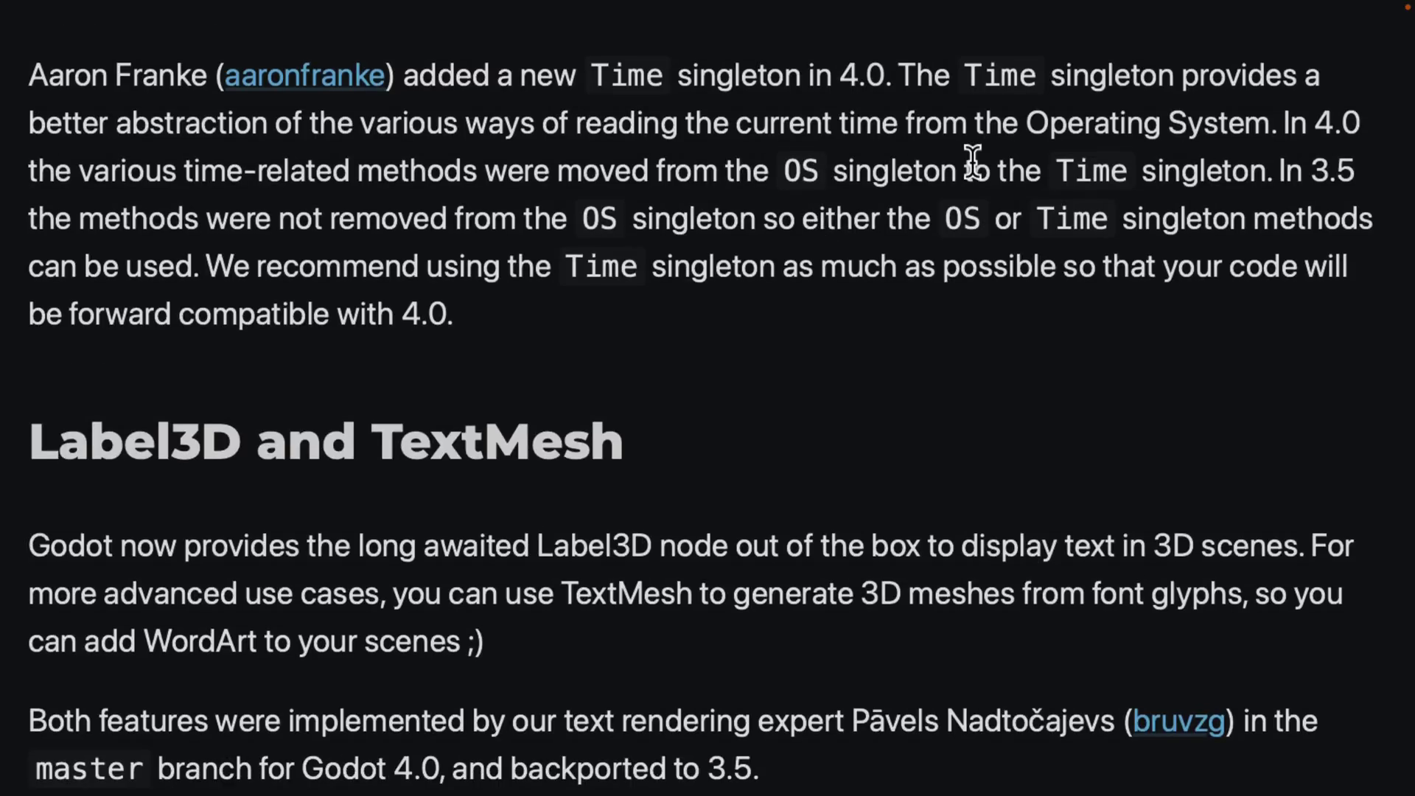
{"action": "scroll", "coordinate": [973, 160], "scroll_direction": "down", "scroll_amount": 2}
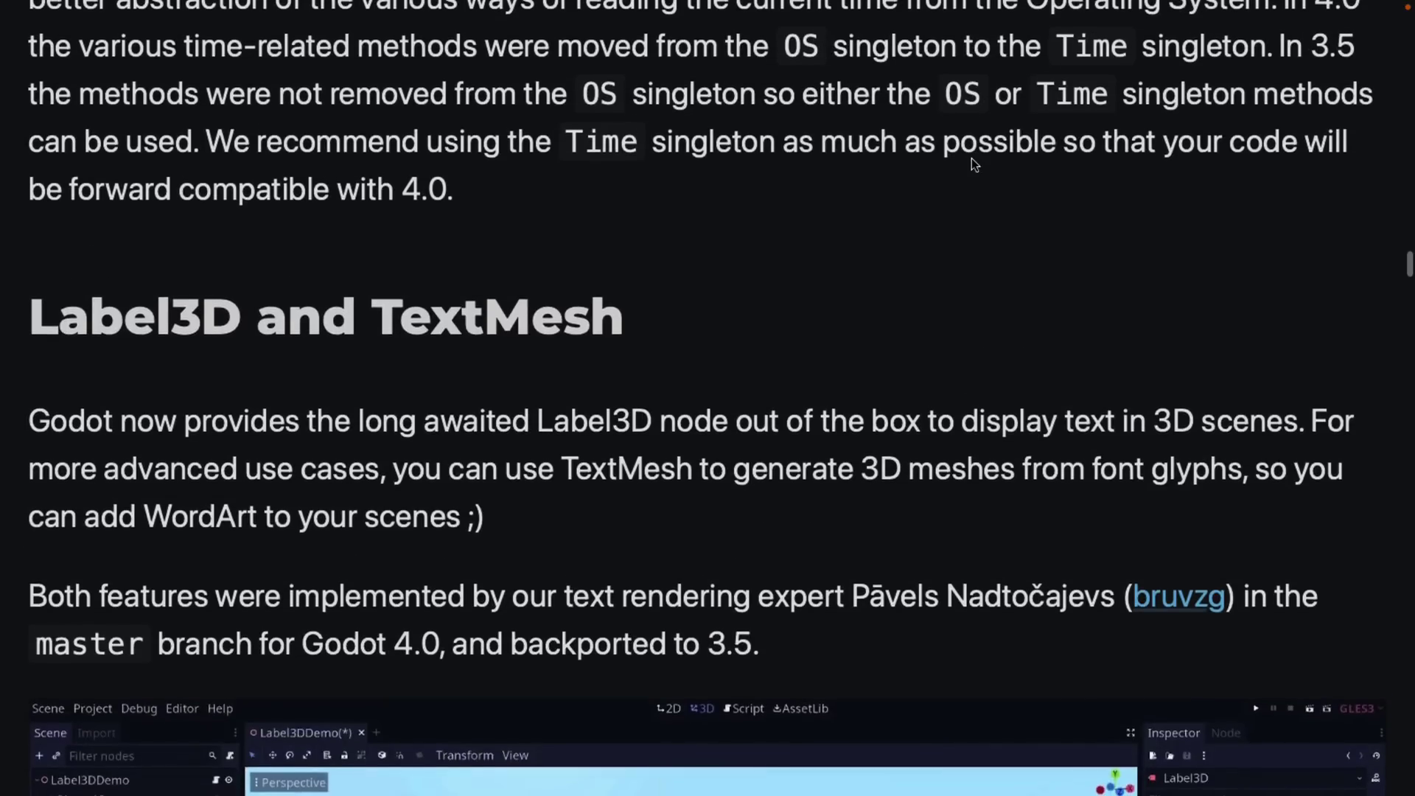
{"action": "scroll", "coordinate": [972, 158], "scroll_direction": "down", "scroll_amount": 4}
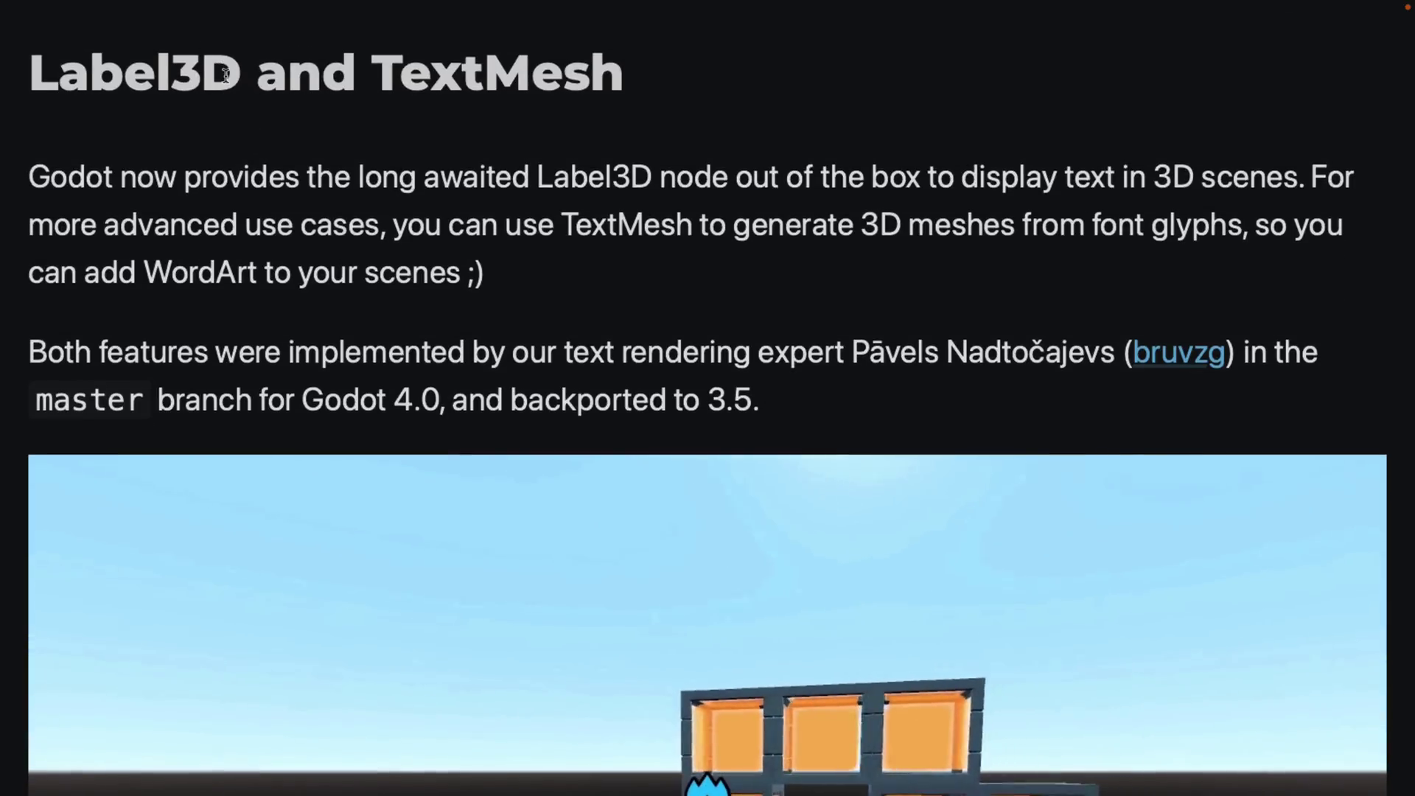
{"action": "scroll", "coordinate": [543, 237], "scroll_direction": "down", "scroll_amount": 1}
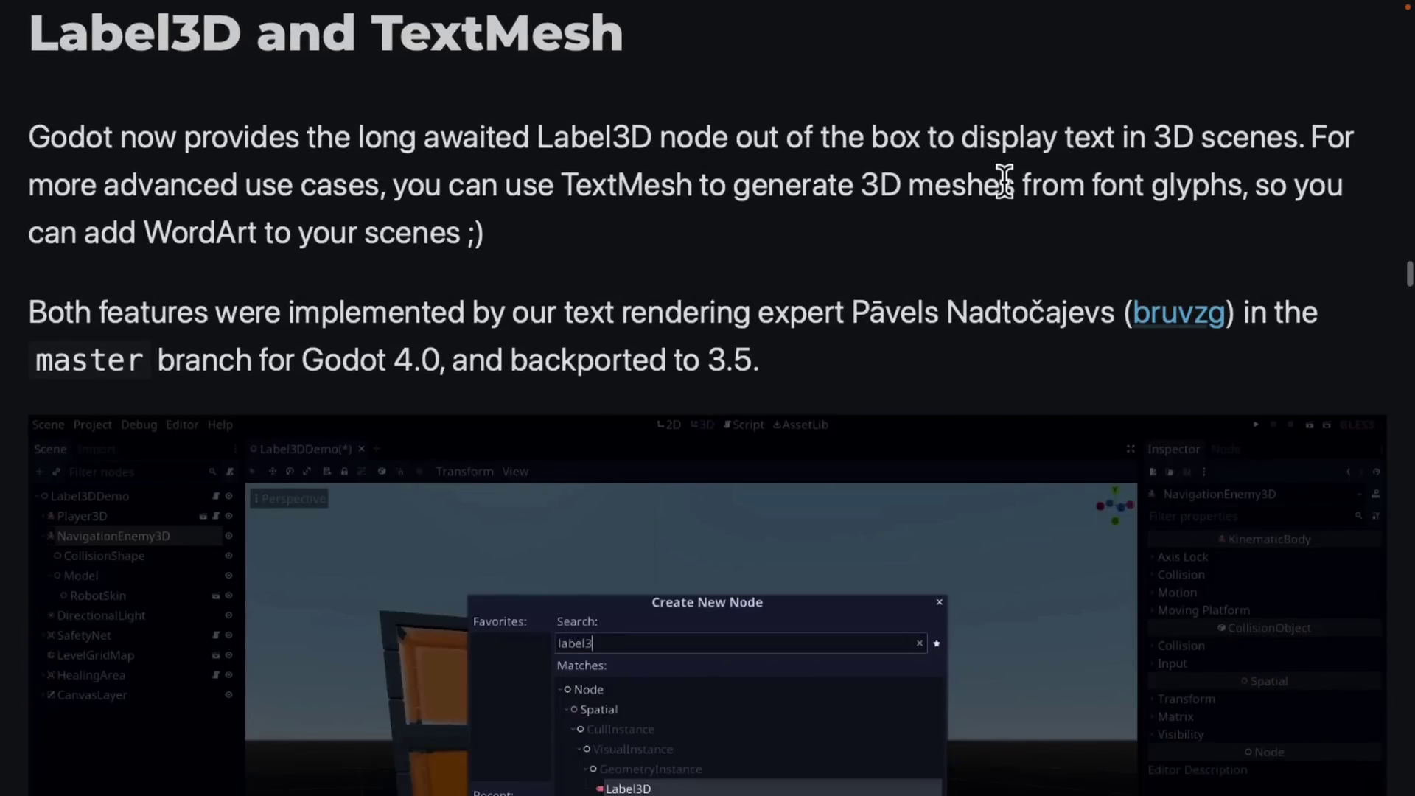
{"action": "scroll", "coordinate": [1004, 179], "scroll_direction": "down", "scroll_amount": 5}
{"action": "scroll", "coordinate": [1004, 179], "scroll_direction": "down", "scroll_amount": 4}
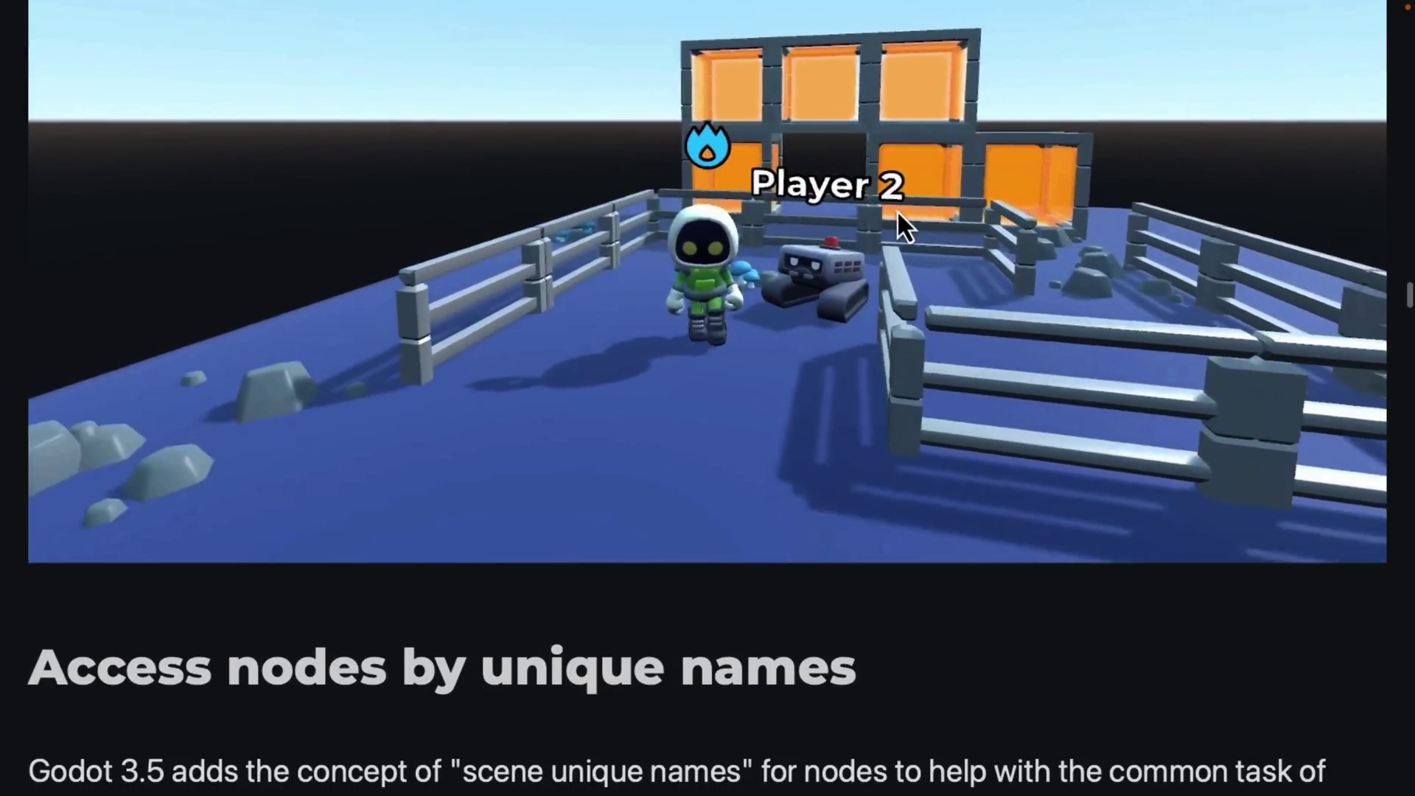
{"action": "scroll", "coordinate": [898, 214], "scroll_direction": "down", "scroll_amount": 4}
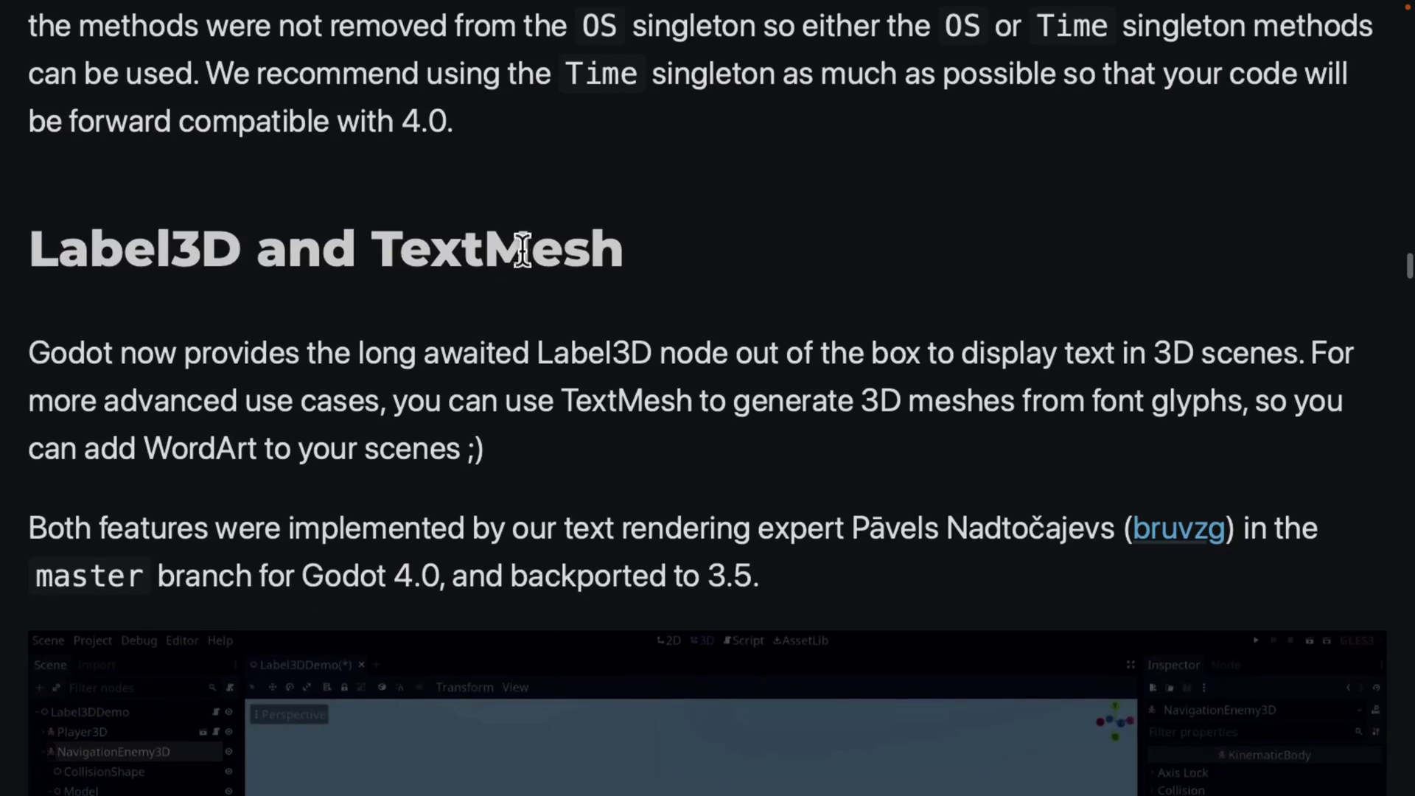
{"action": "scroll", "coordinate": [522, 253], "scroll_direction": "down", "scroll_amount": 2}
{"action": "scroll", "coordinate": [598, 318], "scroll_direction": "down", "scroll_amount": 15}
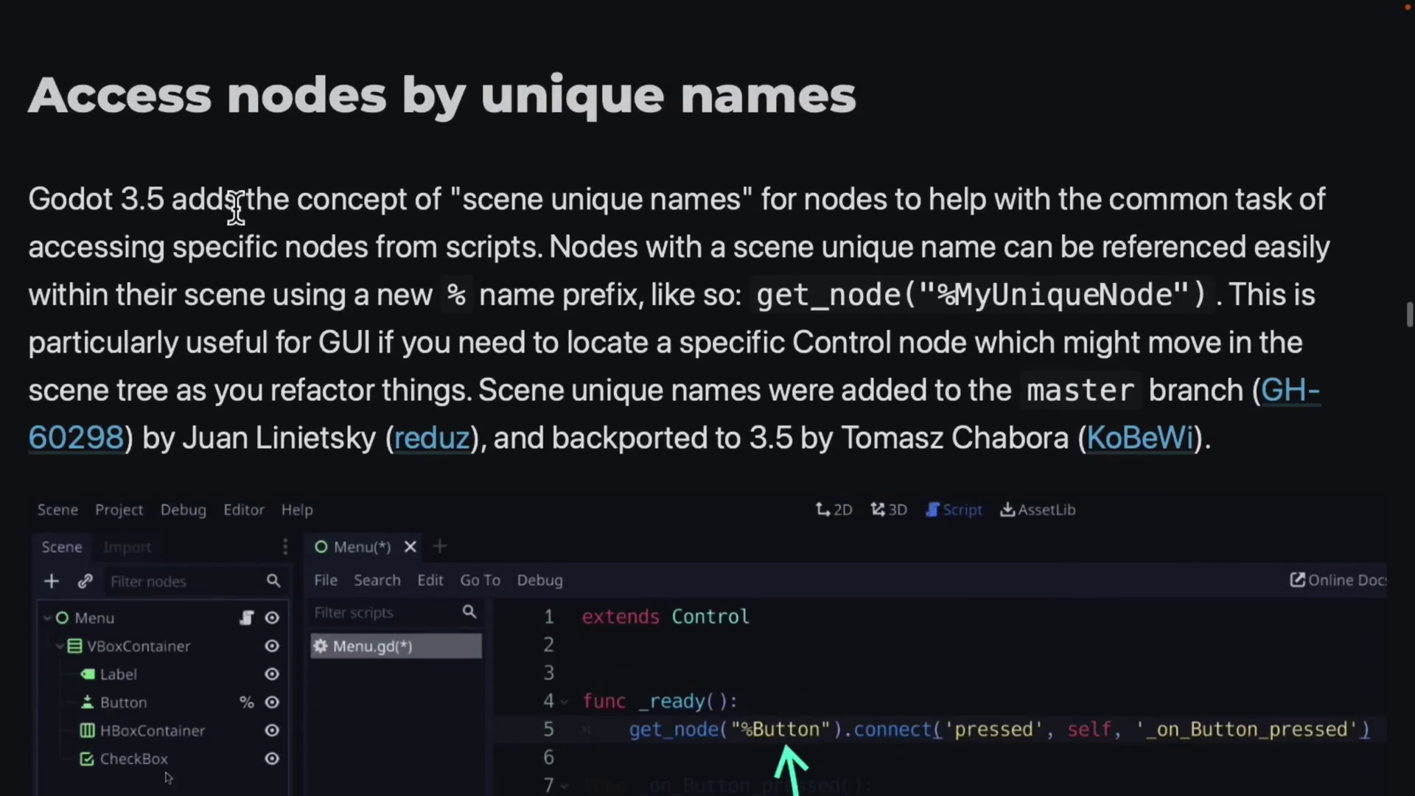
{"action": "scroll", "coordinate": [771, 185], "scroll_direction": "down", "scroll_amount": 2}
{"action": "scroll", "coordinate": [772, 184], "scroll_direction": "down", "scroll_amount": 3}
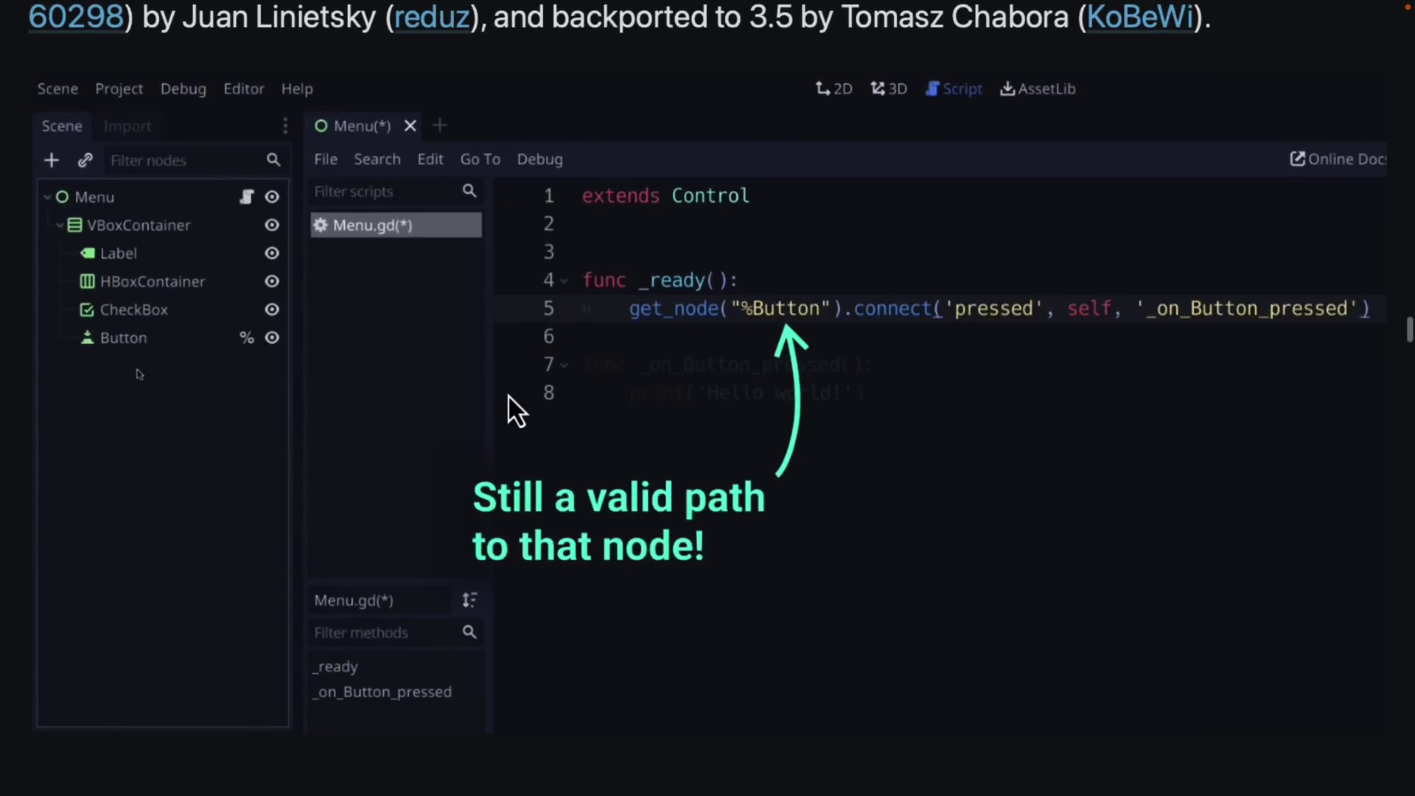
{"action": "scroll", "coordinate": [508, 399], "scroll_direction": "up", "scroll_amount": 4}
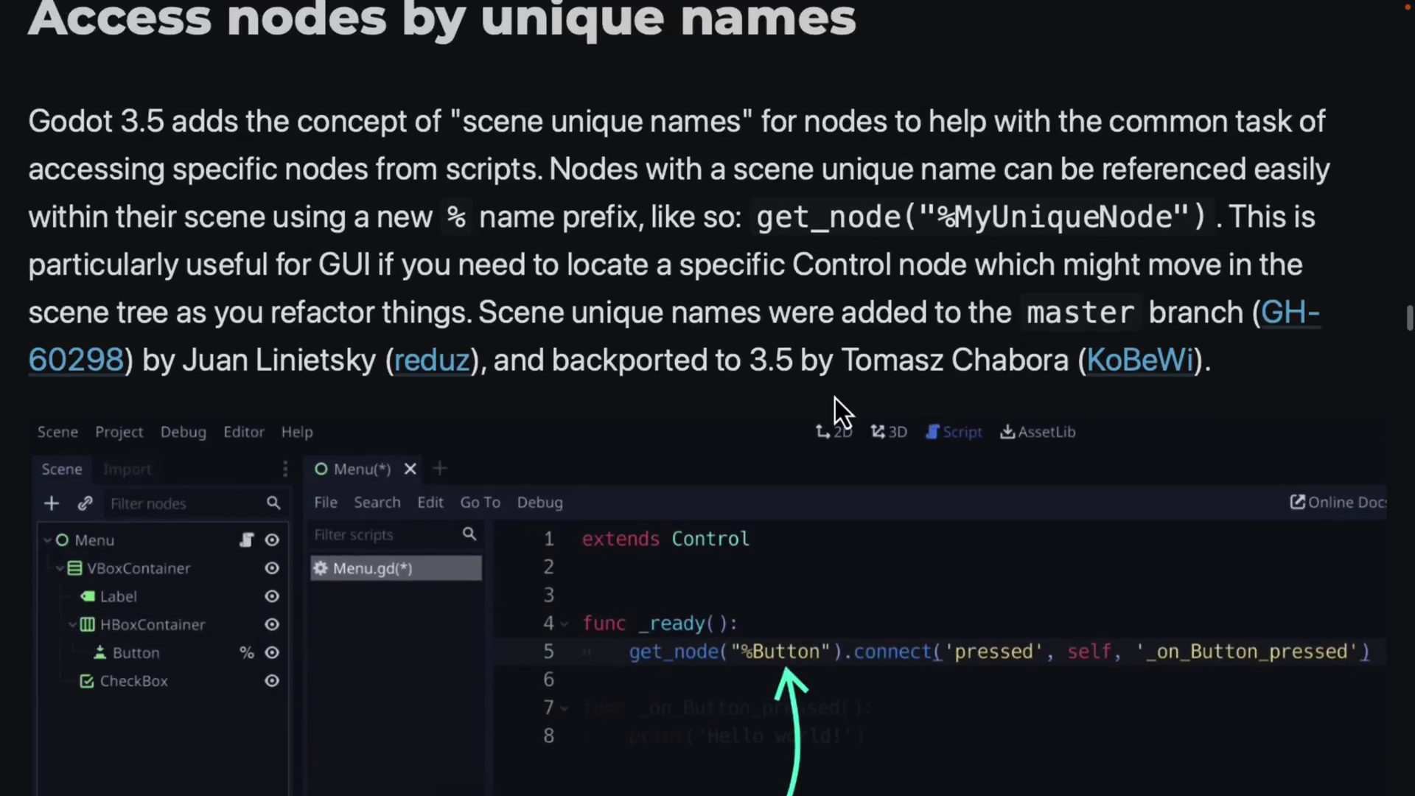
{"action": "scroll", "coordinate": [835, 398], "scroll_direction": "down", "scroll_amount": 1}
{"action": "scroll", "coordinate": [835, 398], "scroll_direction": "down", "scroll_amount": 3}
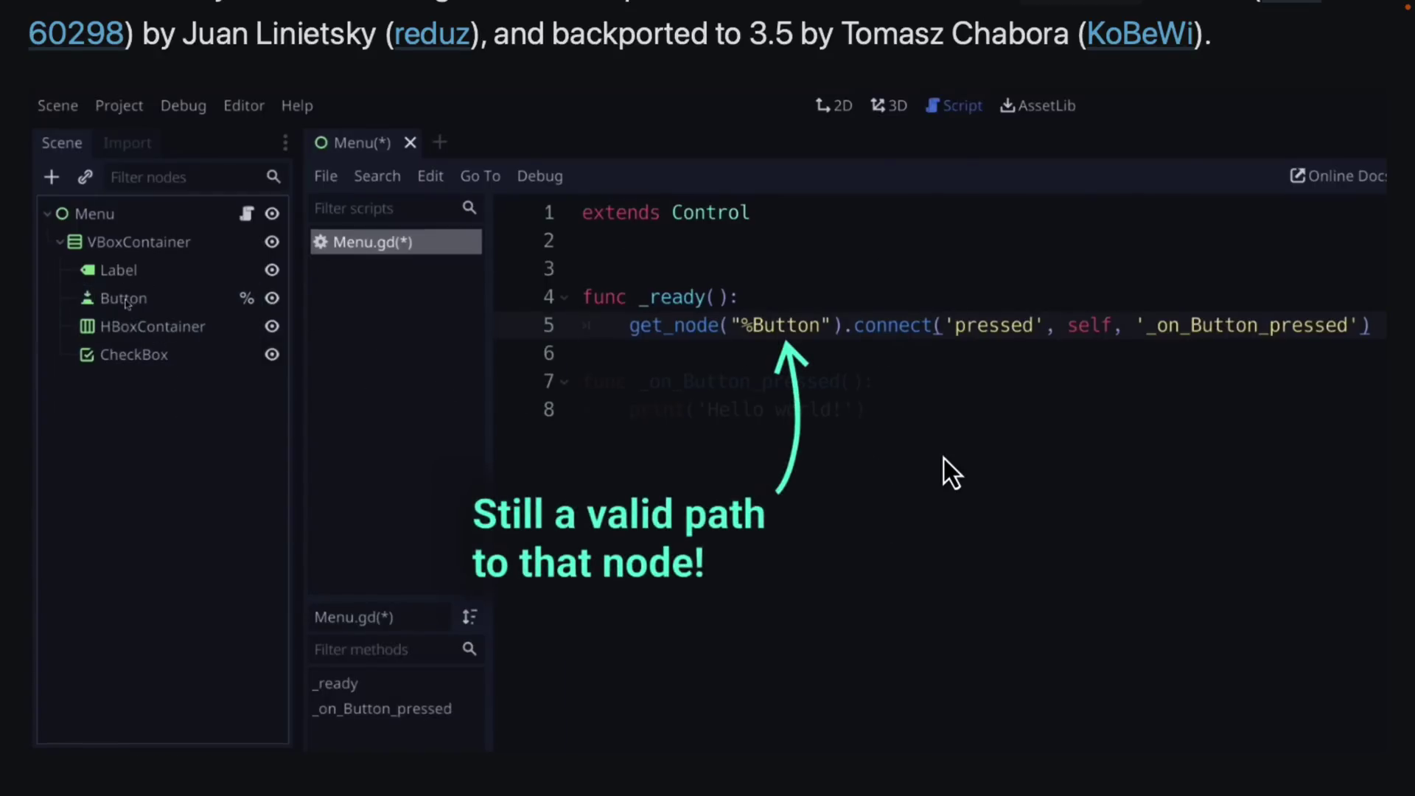
{"action": "scroll", "coordinate": [945, 458], "scroll_direction": "down", "scroll_amount": 2}
{"action": "scroll", "coordinate": [942, 452], "scroll_direction": "down", "scroll_amount": 7}
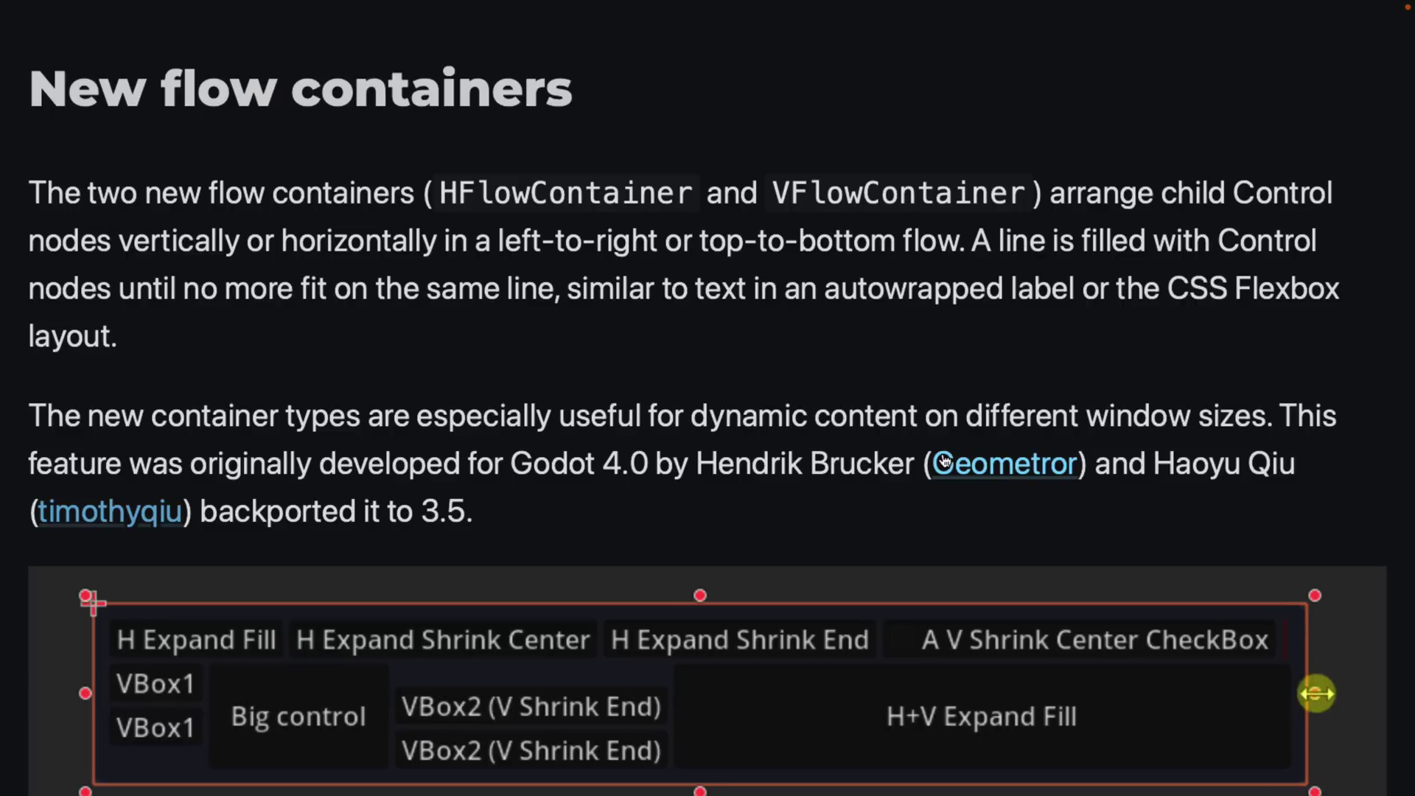
Scroll past flow containers, ubershaders and OccluderShapePolygon to 'Android editor port and optimizations'.
{"action": "scroll", "coordinate": [878, 367], "scroll_direction": "down", "scroll_amount": 1}
{"action": "scroll", "coordinate": [872, 354], "scroll_direction": "down", "scroll_amount": 7}
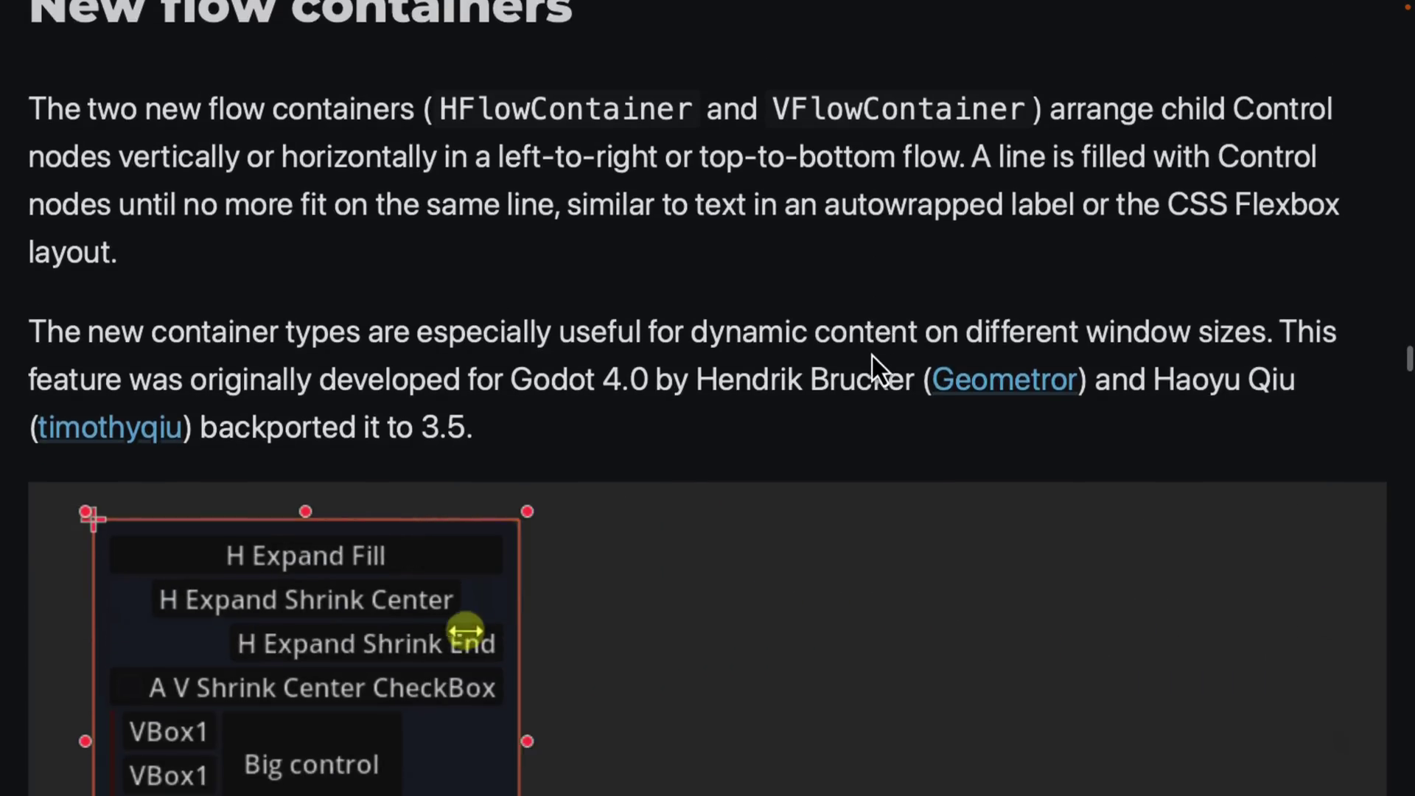
{"action": "scroll", "coordinate": [874, 365], "scroll_direction": "down", "scroll_amount": 7}
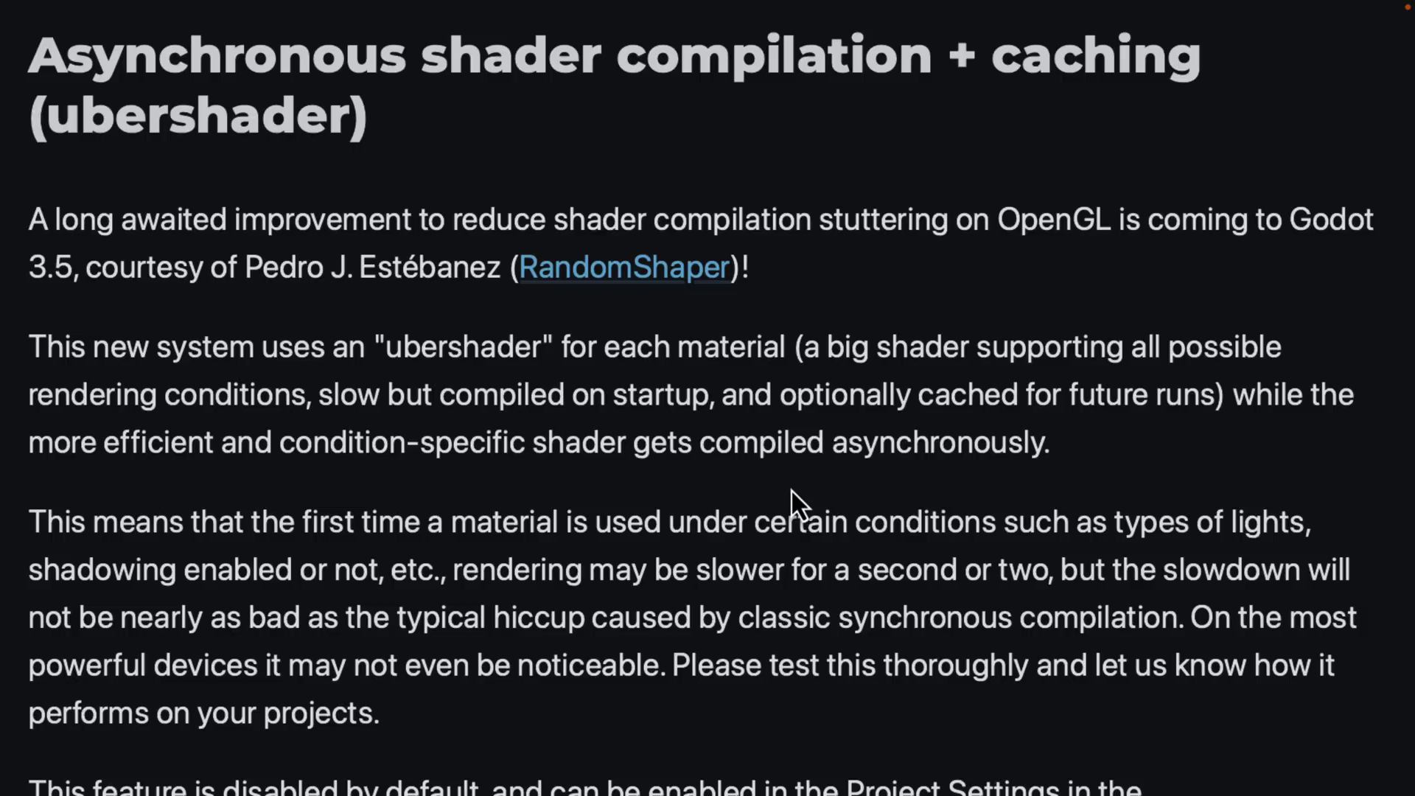
{"action": "scroll", "coordinate": [791, 491], "scroll_direction": "down", "scroll_amount": 4}
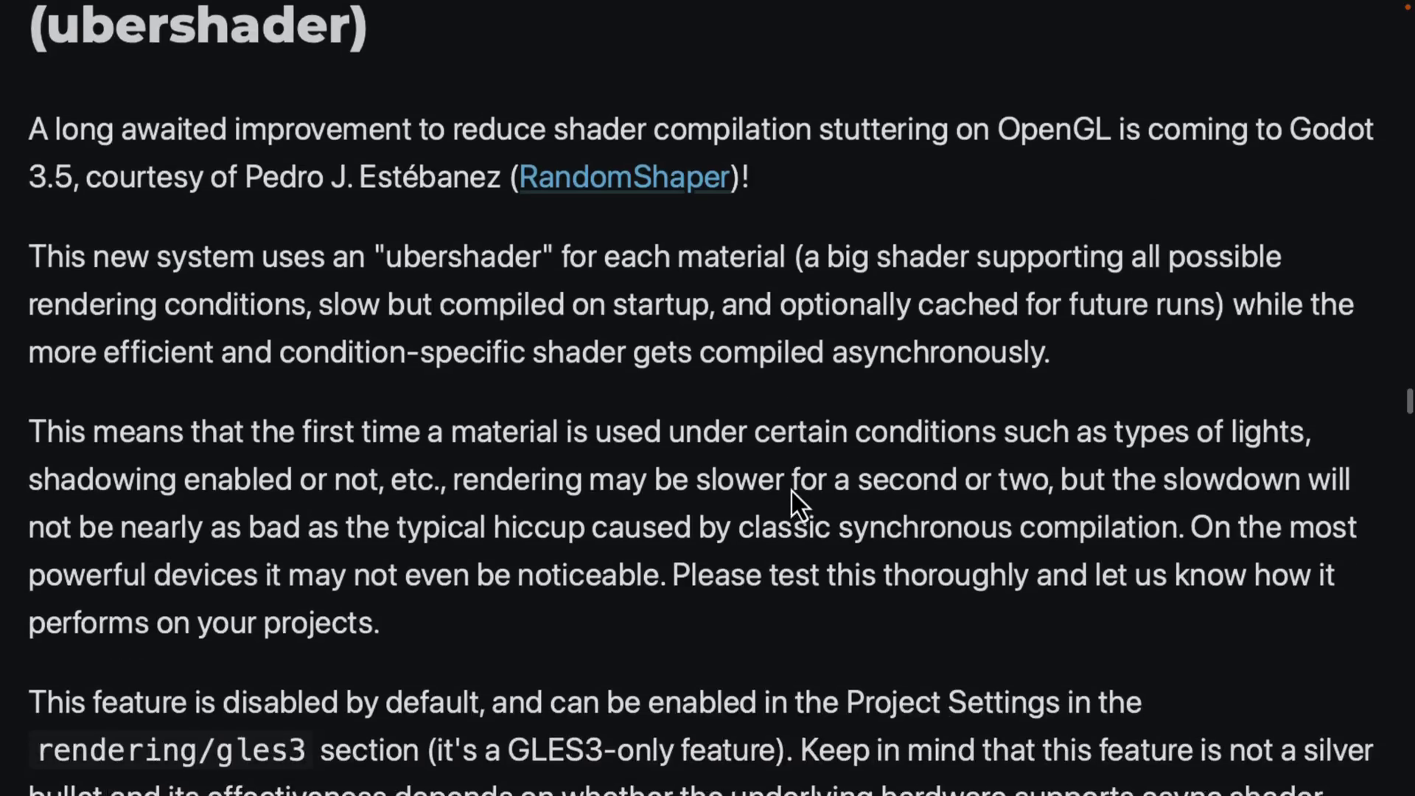
{"action": "scroll", "coordinate": [791, 486], "scroll_direction": "down", "scroll_amount": 4}
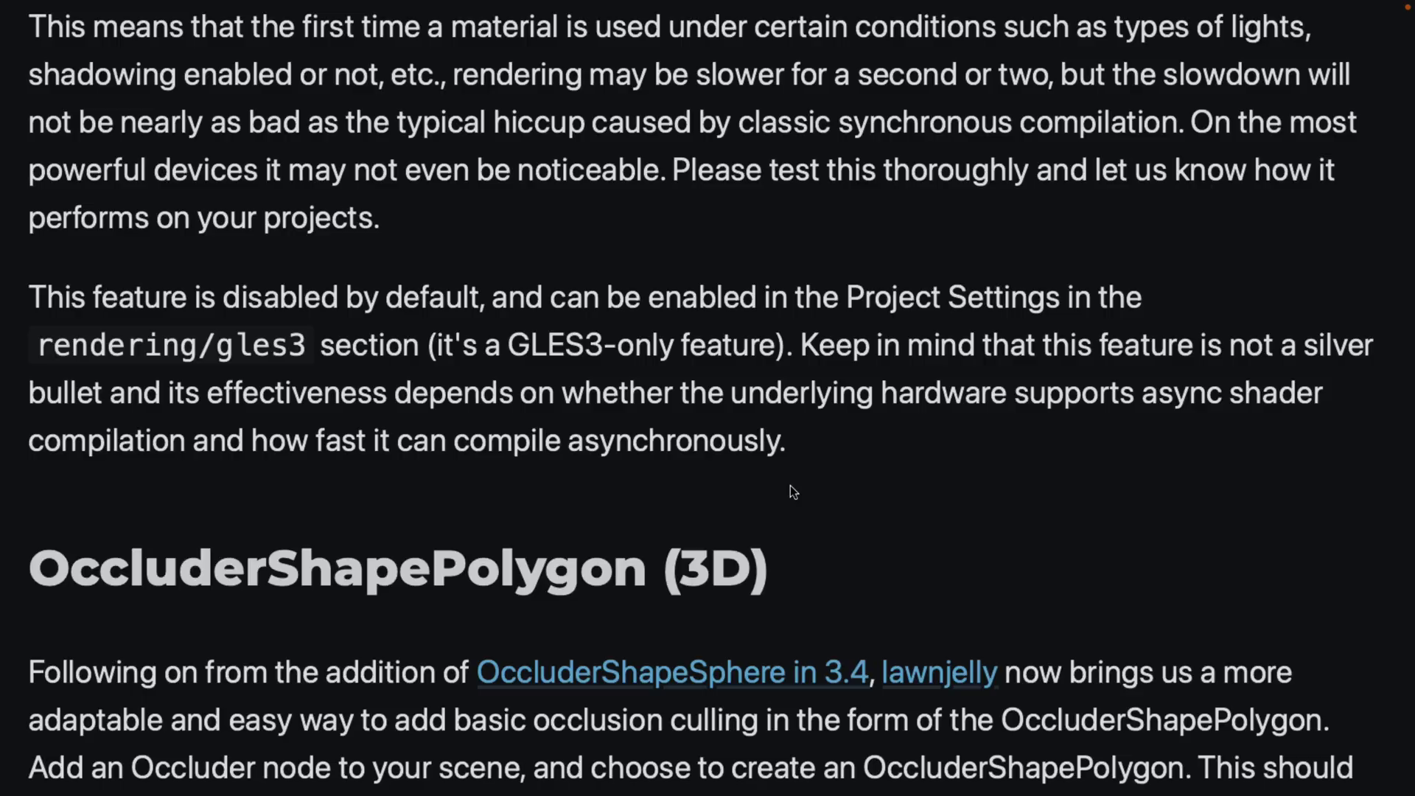
{"action": "scroll", "coordinate": [793, 493], "scroll_direction": "down", "scroll_amount": 8}
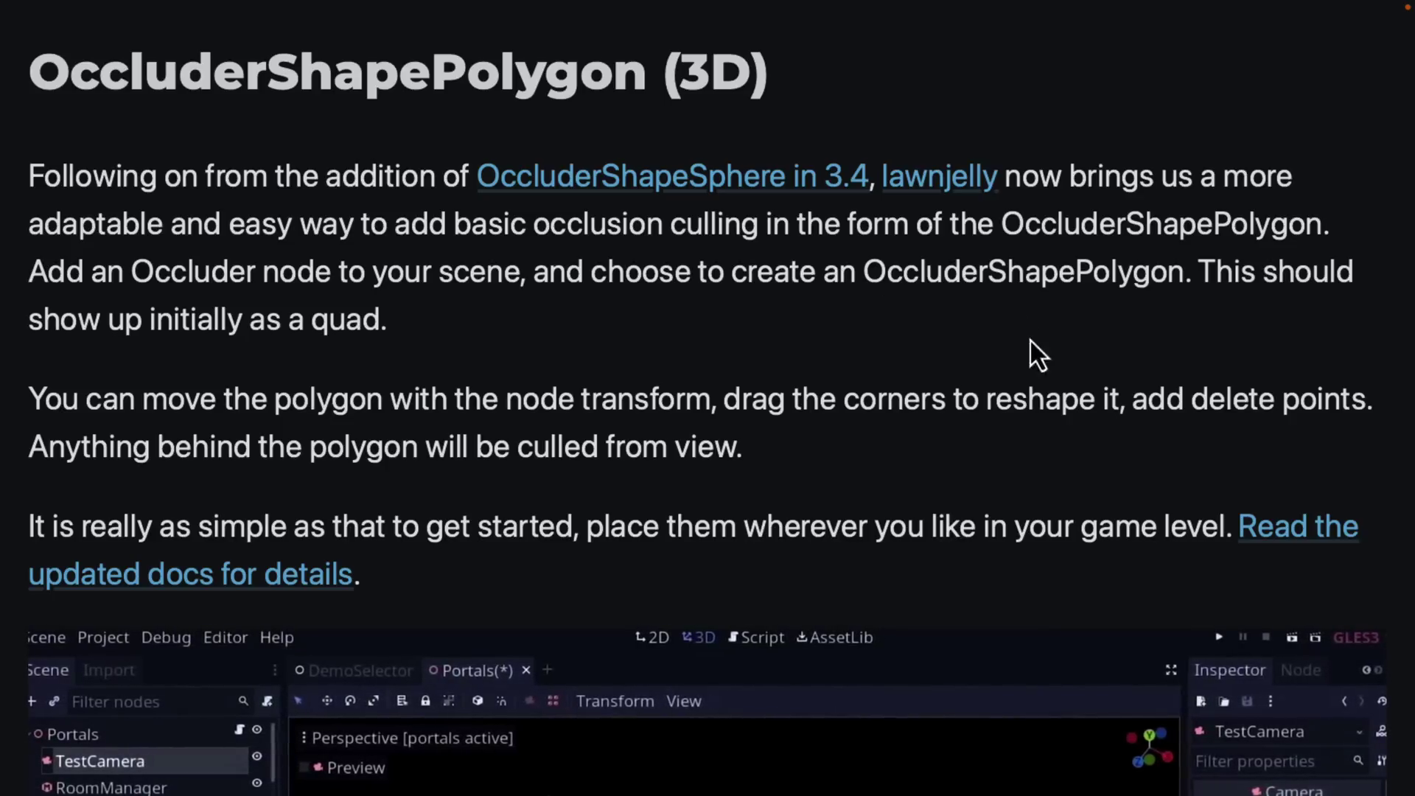
{"action": "scroll", "coordinate": [873, 334], "scroll_direction": "down", "scroll_amount": 7}
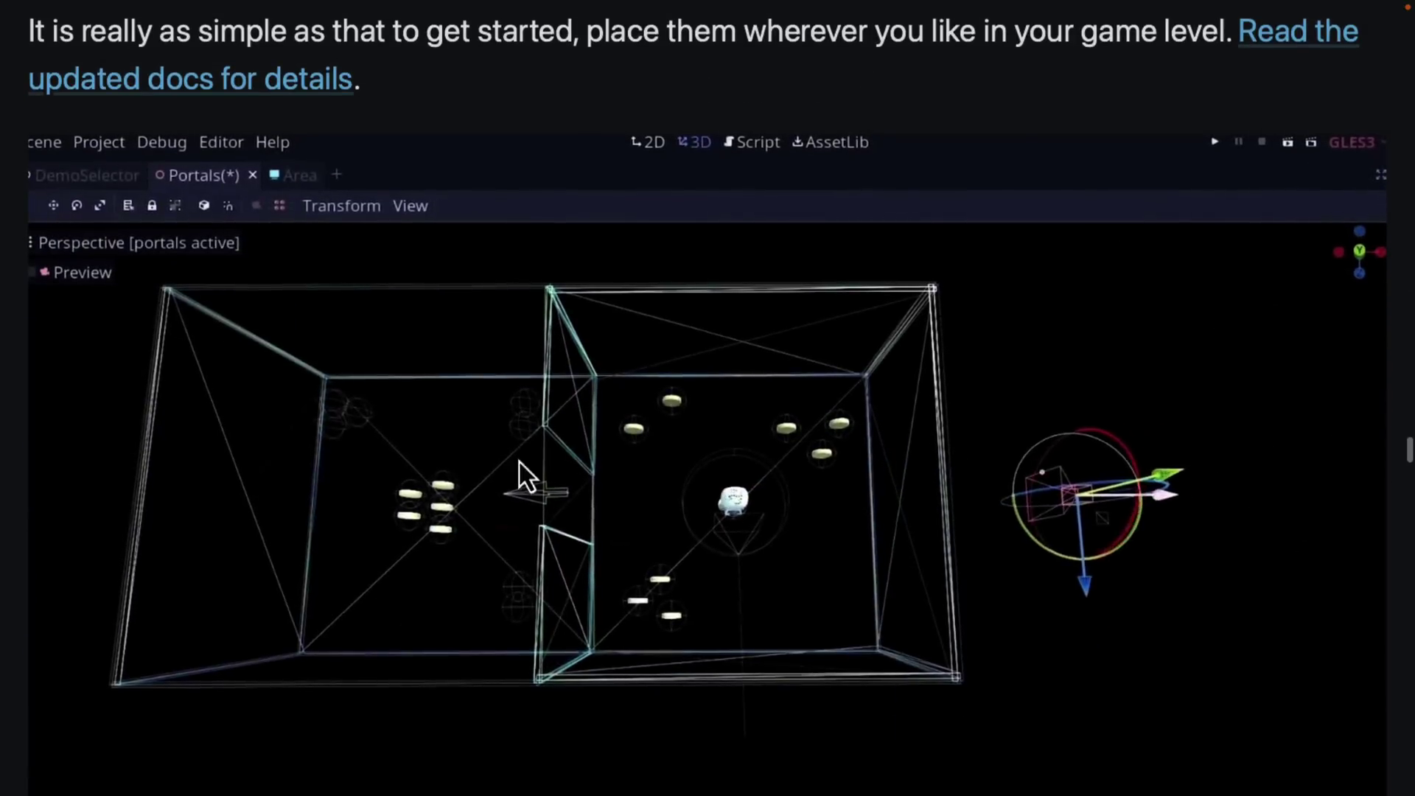
{"action": "scroll", "coordinate": [551, 410], "scroll_direction": "down", "scroll_amount": 5}
{"action": "scroll", "coordinate": [644, 451], "scroll_direction": "down", "scroll_amount": 5}
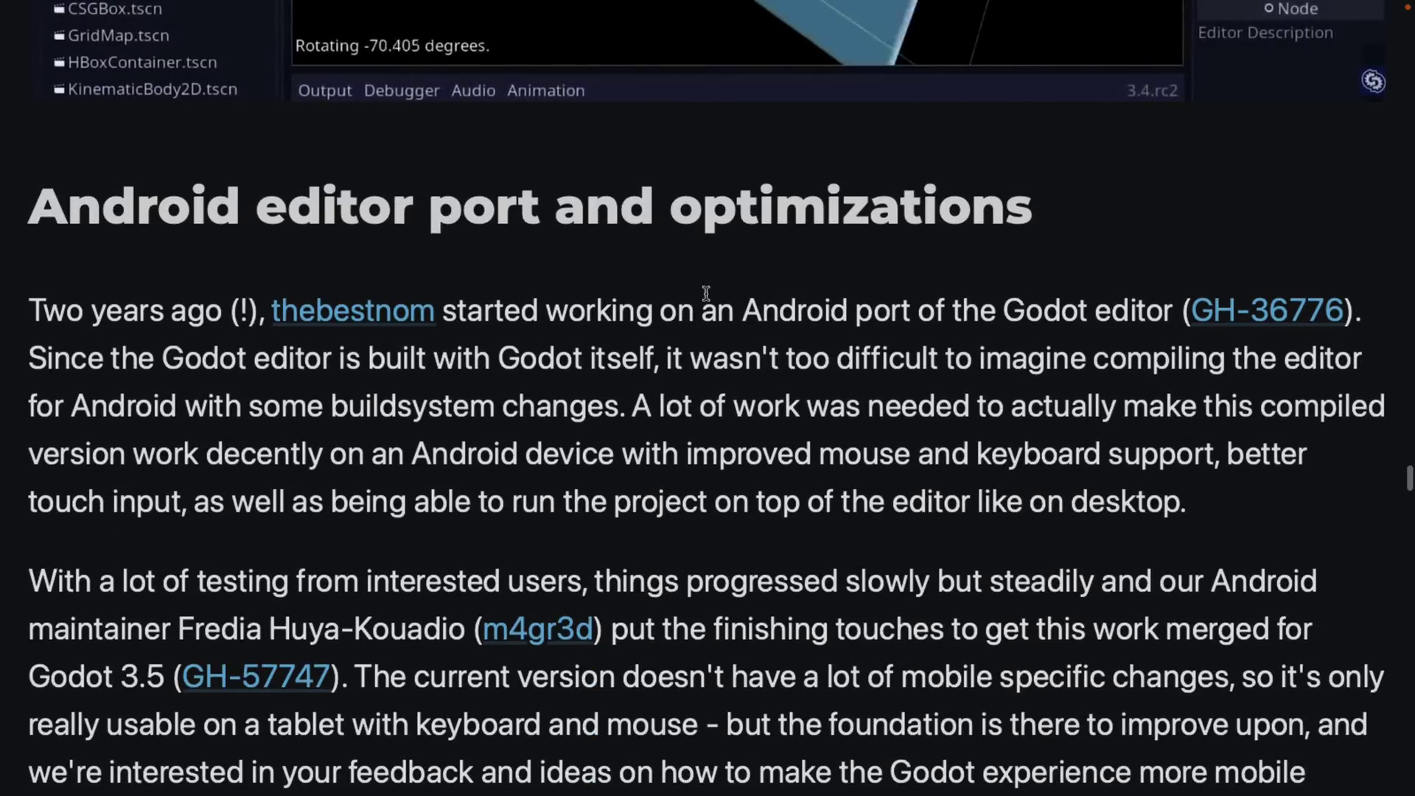
Scroll through Material Overlay and 'Other rendering changes' to 'Big improvements to VCS UI'.
{"action": "scroll", "coordinate": [706, 293], "scroll_direction": "down", "scroll_amount": 3}
{"action": "scroll", "coordinate": [706, 293], "scroll_direction": "down", "scroll_amount": 13}
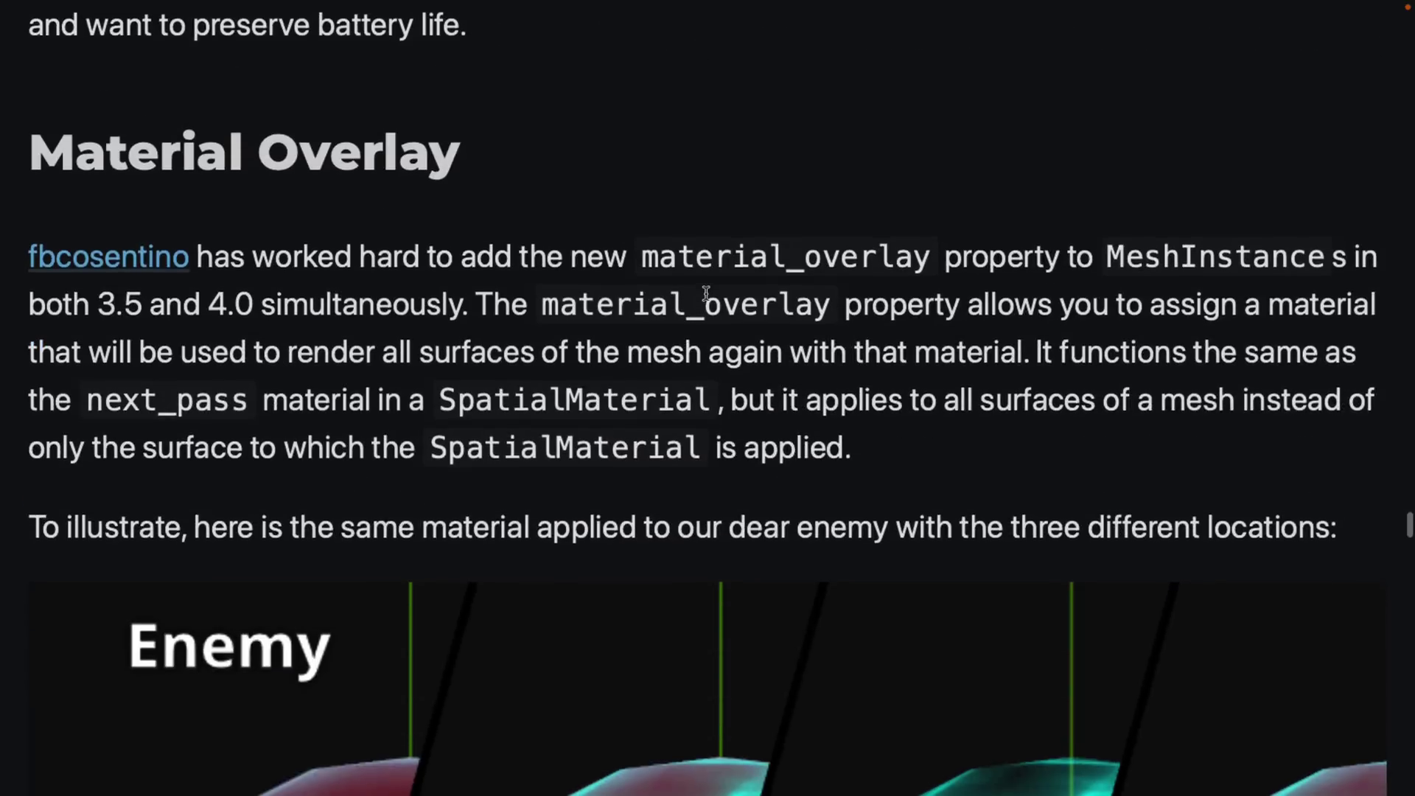
{"action": "scroll", "coordinate": [705, 293], "scroll_direction": "down", "scroll_amount": 2}
{"action": "scroll", "coordinate": [706, 294], "scroll_direction": "up", "scroll_amount": 1}
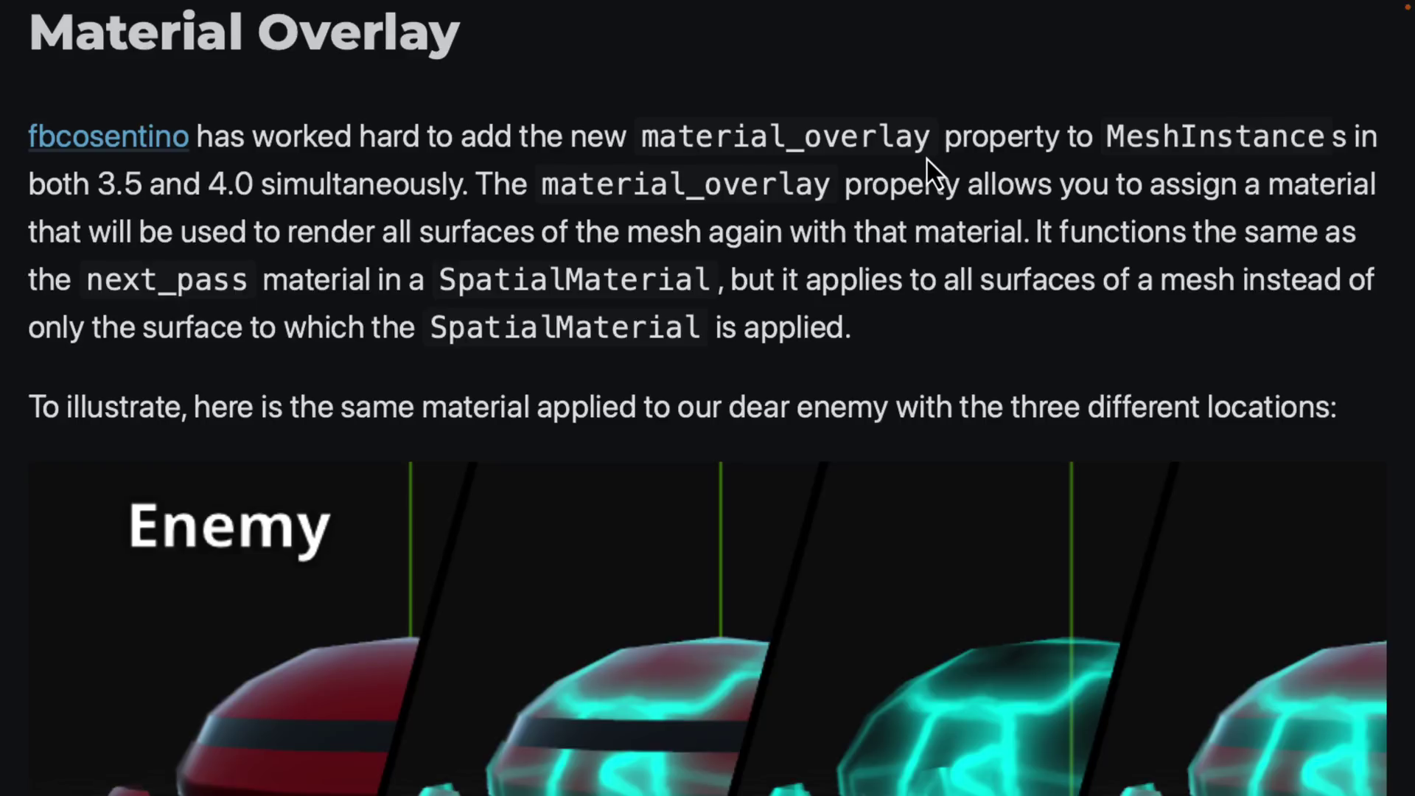
{"action": "scroll", "coordinate": [927, 159], "scroll_direction": "down", "scroll_amount": 5}
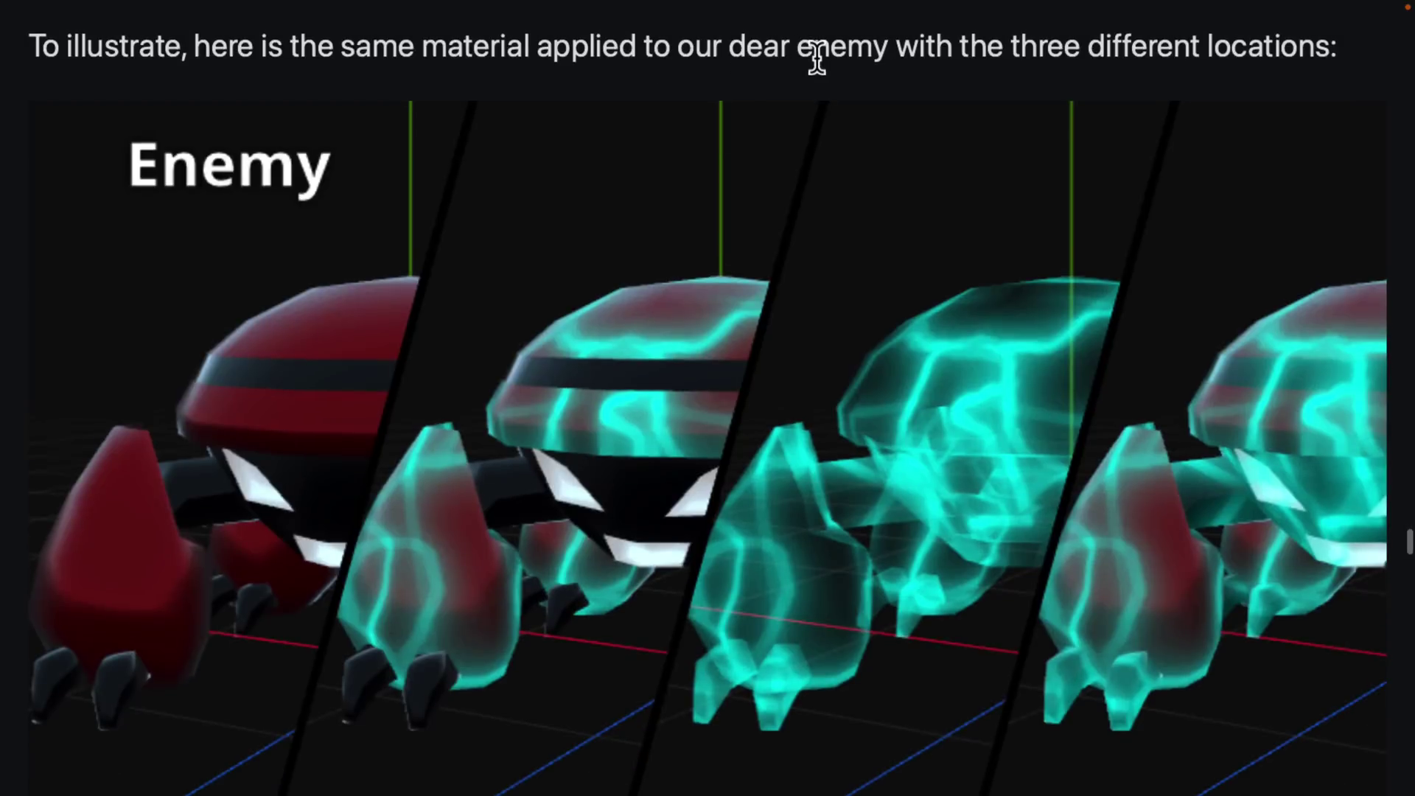
{"action": "scroll", "coordinate": [790, 332], "scroll_direction": "down", "scroll_amount": 2}
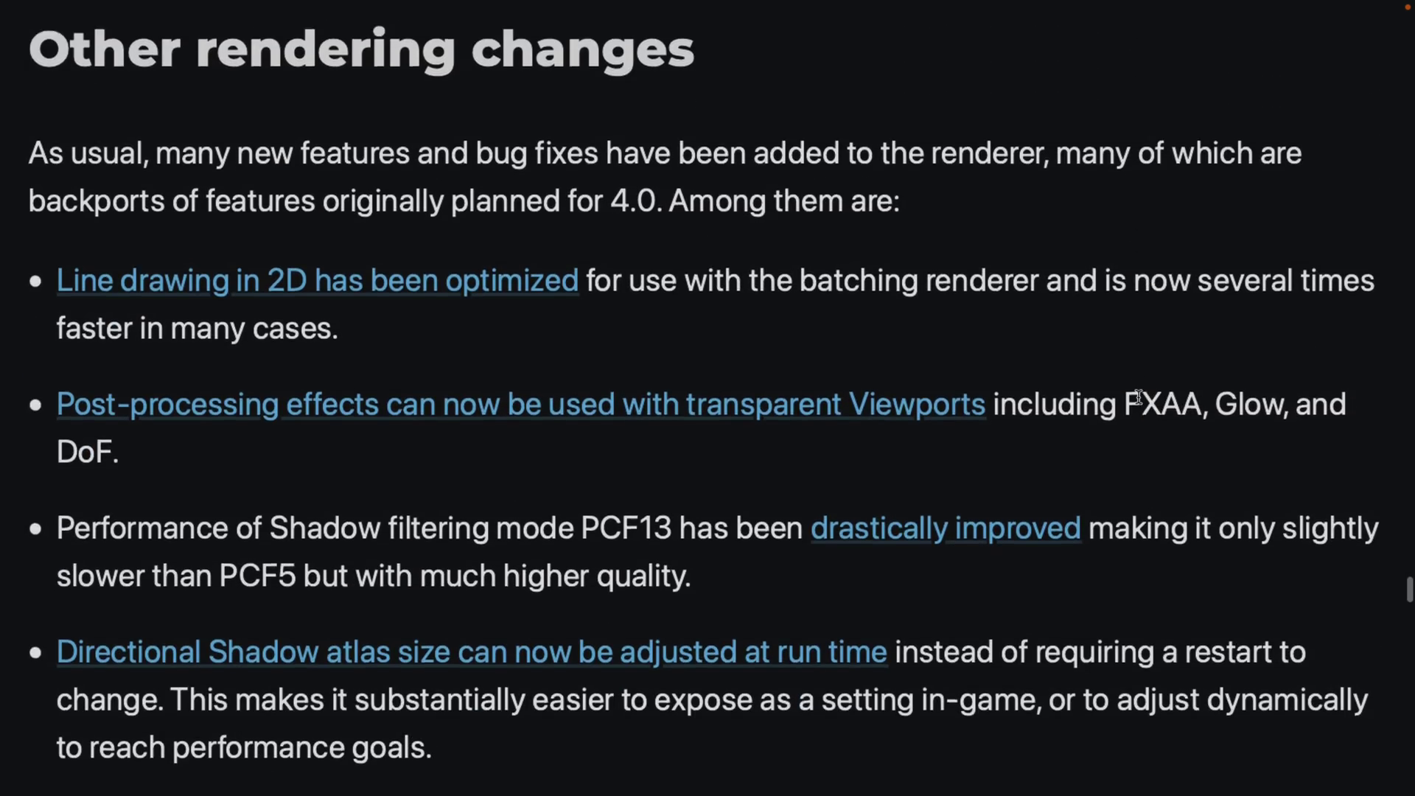
{"action": "scroll", "coordinate": [1139, 398], "scroll_direction": "down", "scroll_amount": 6}
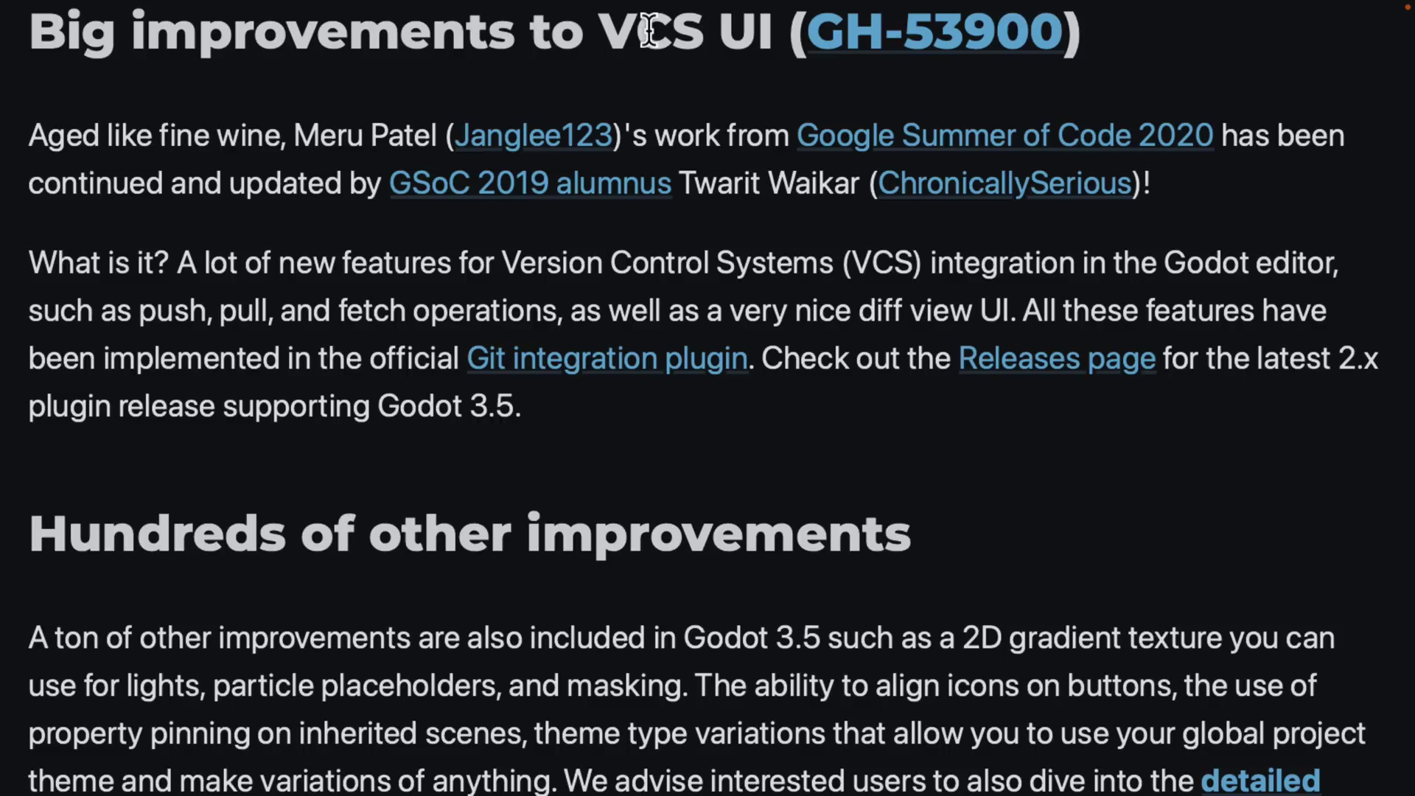
{"action": "scroll", "coordinate": [603, 280], "scroll_direction": "down", "scroll_amount": 1}
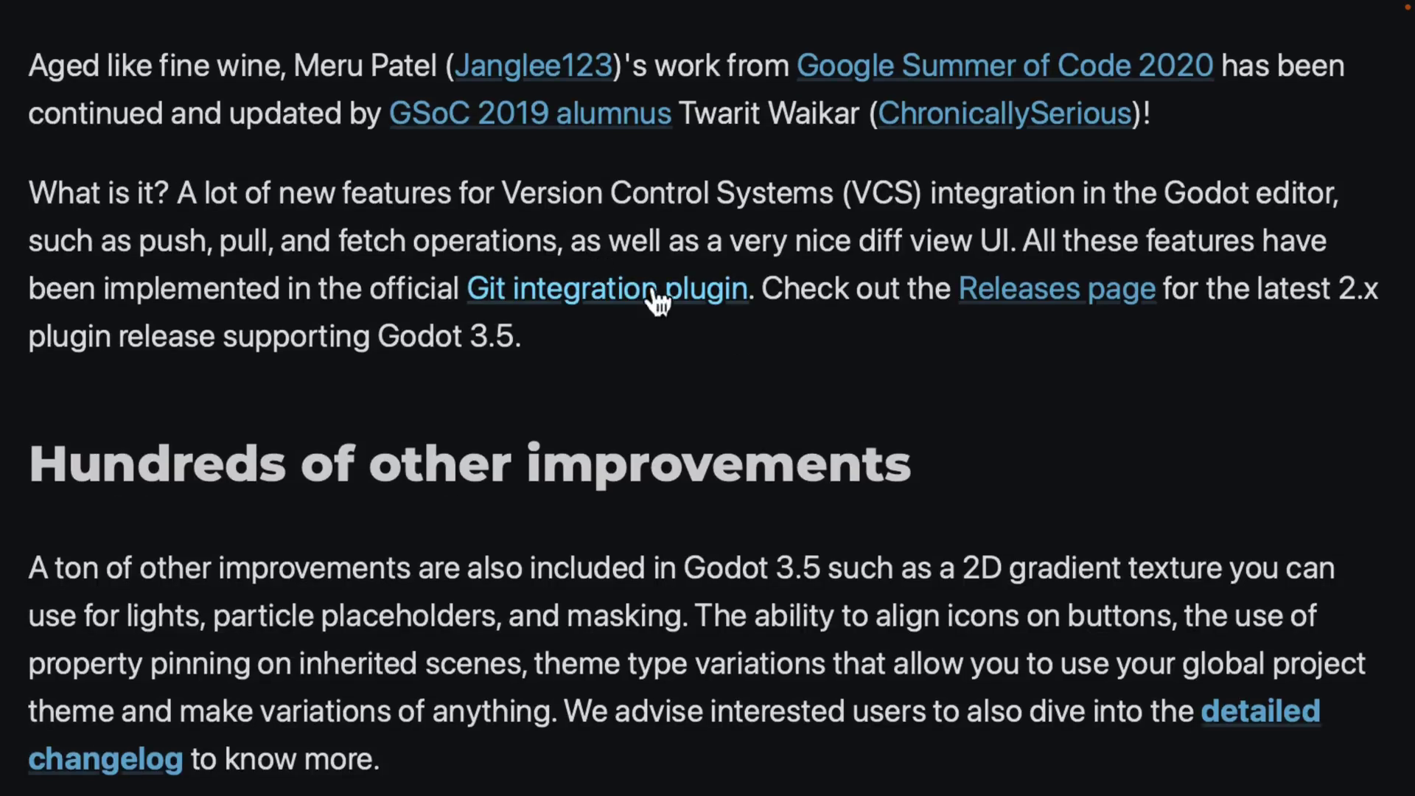
Scroll through Known issues, Reporting issues and Future to the end of the 3.5 post.
{"action": "scroll", "coordinate": [924, 405], "scroll_direction": "down", "scroll_amount": 15}
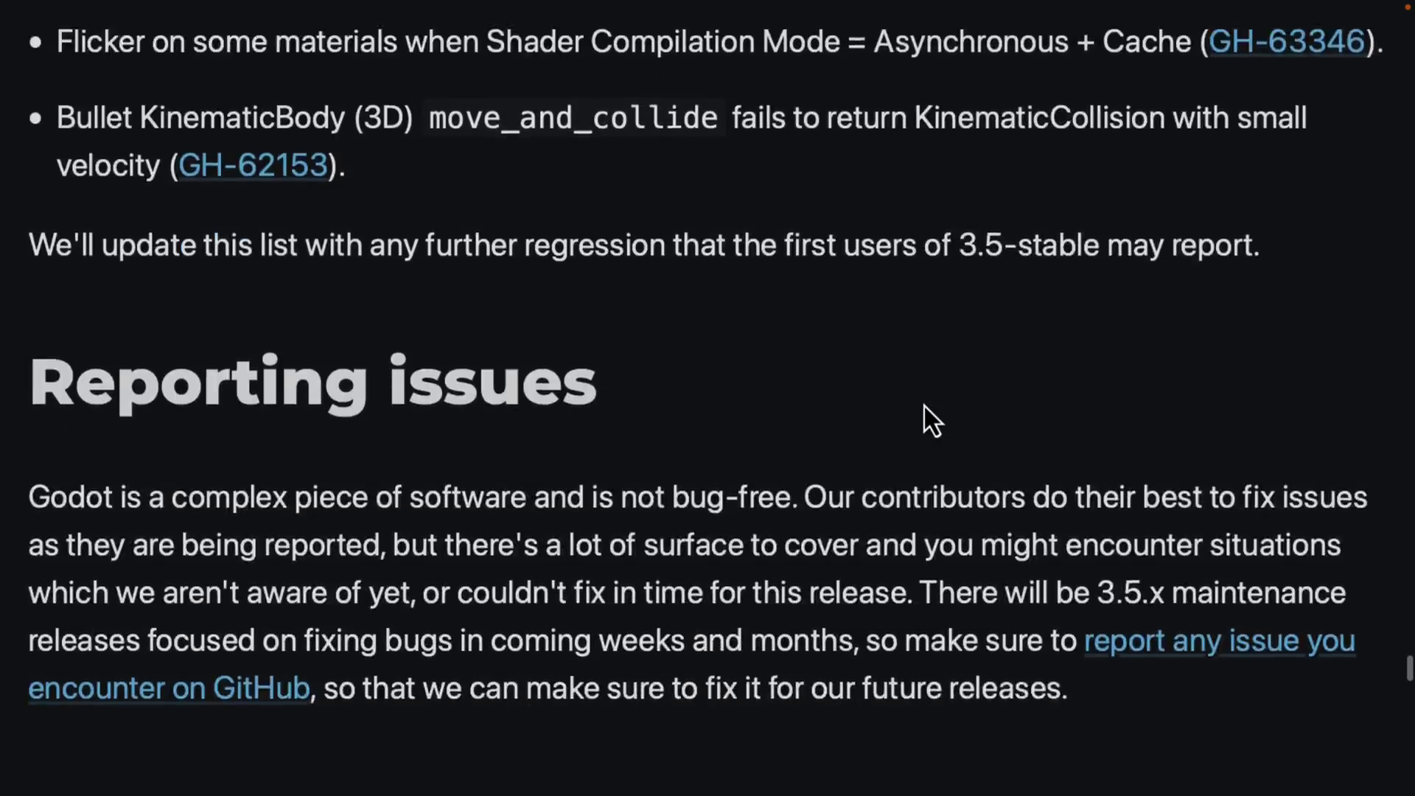
{"action": "scroll", "coordinate": [925, 405], "scroll_direction": "down", "scroll_amount": 10}
{"action": "scroll", "coordinate": [925, 405], "scroll_direction": "up", "scroll_amount": 14}
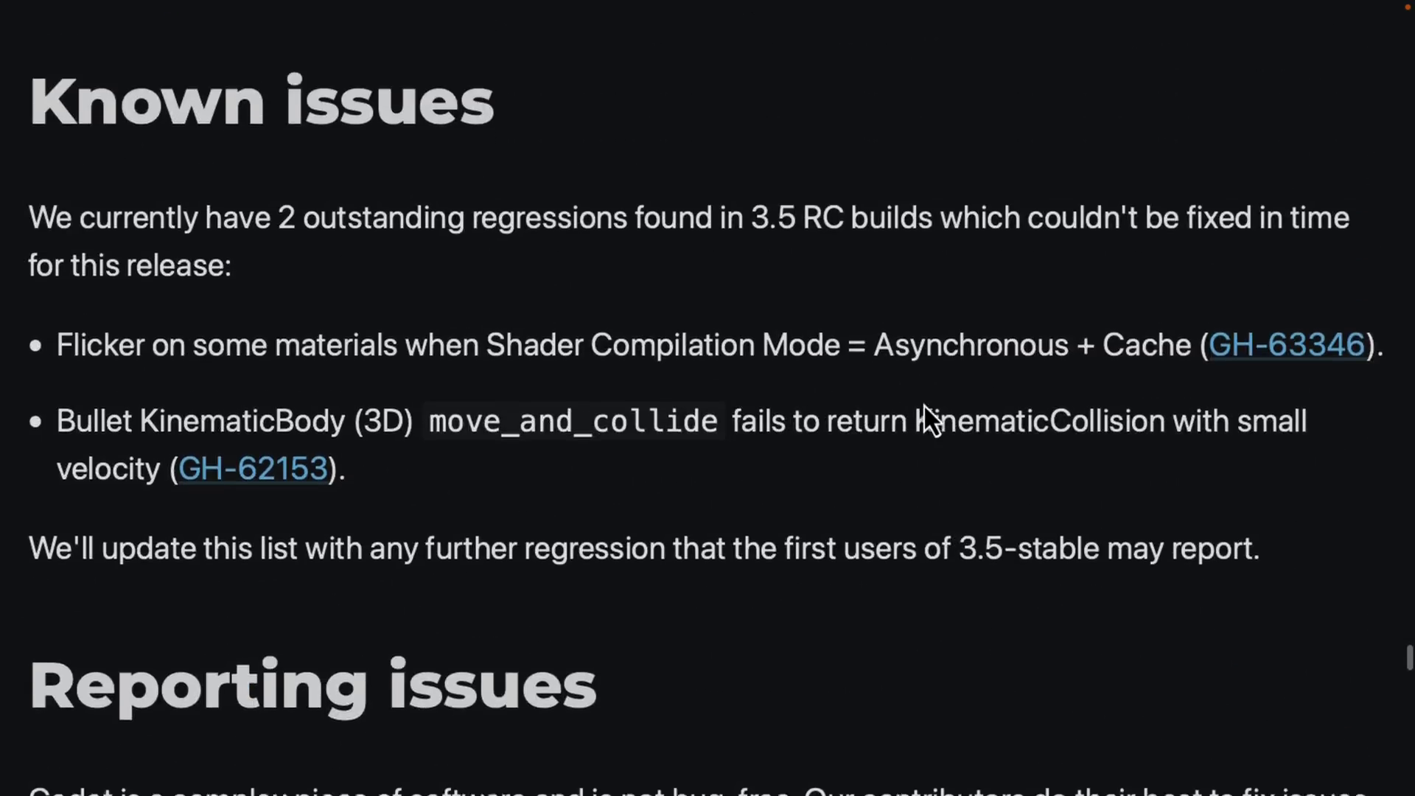
{"action": "scroll", "coordinate": [924, 406], "scroll_direction": "down", "scroll_amount": 1}
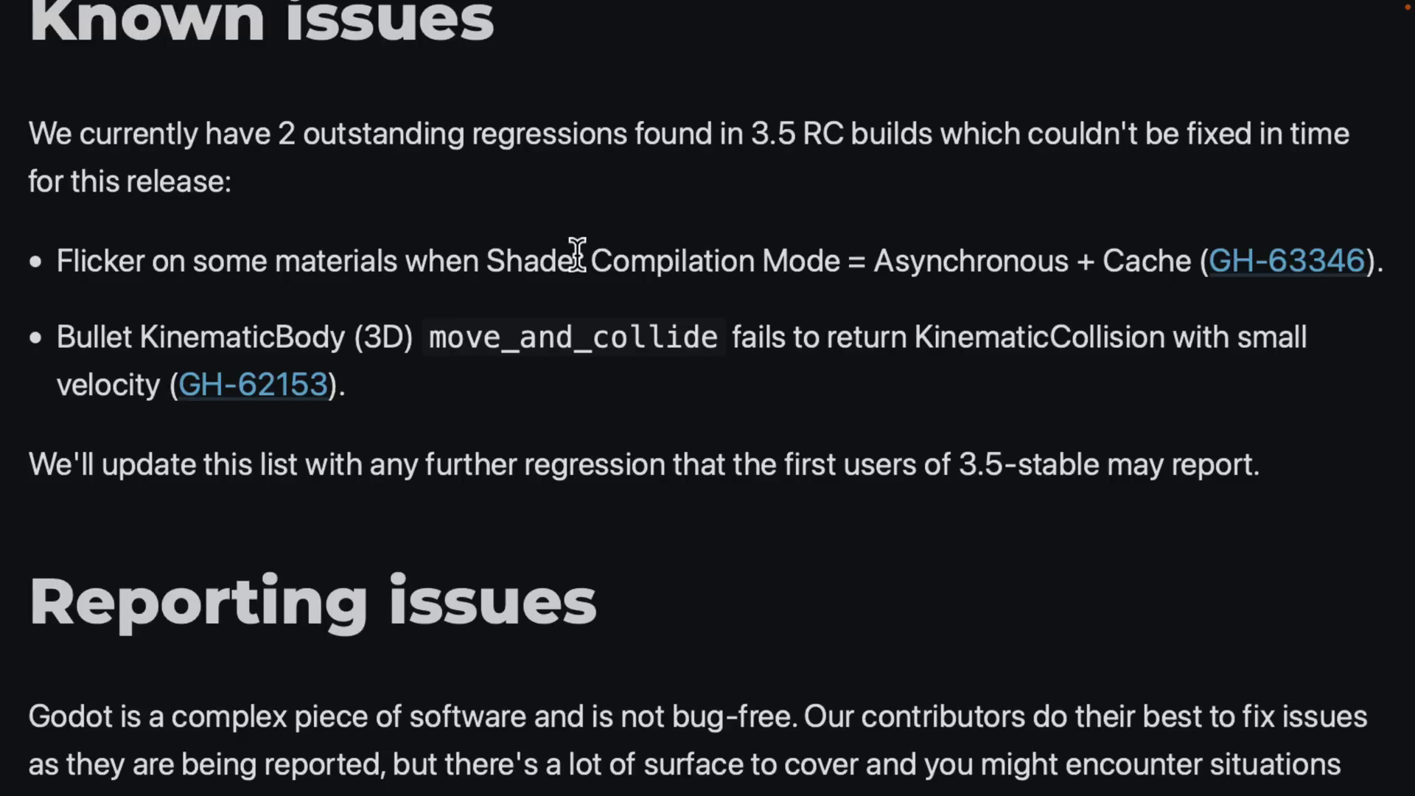
{"action": "scroll", "coordinate": [578, 257], "scroll_direction": "down", "scroll_amount": 9}
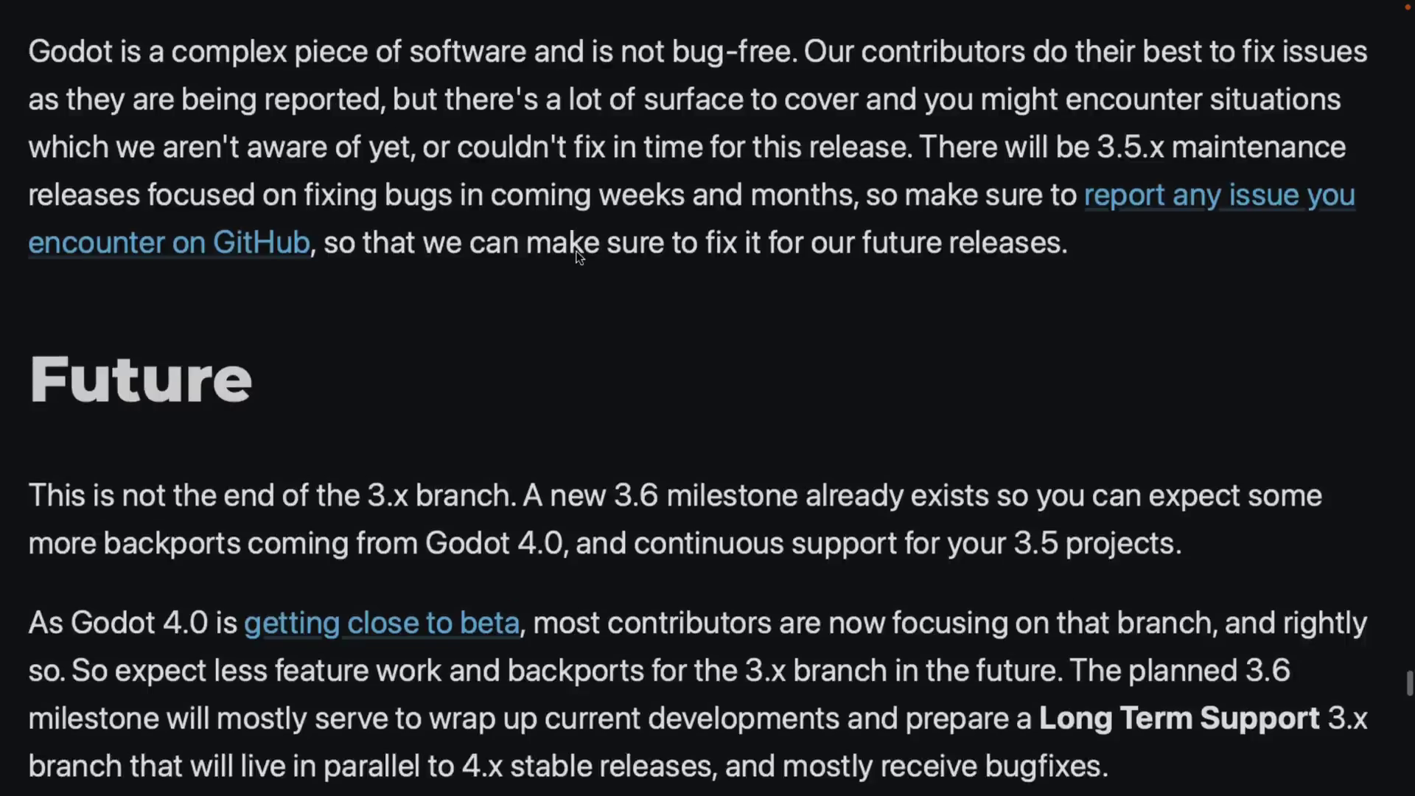
{"action": "scroll", "coordinate": [580, 257], "scroll_direction": "down", "scroll_amount": 14}
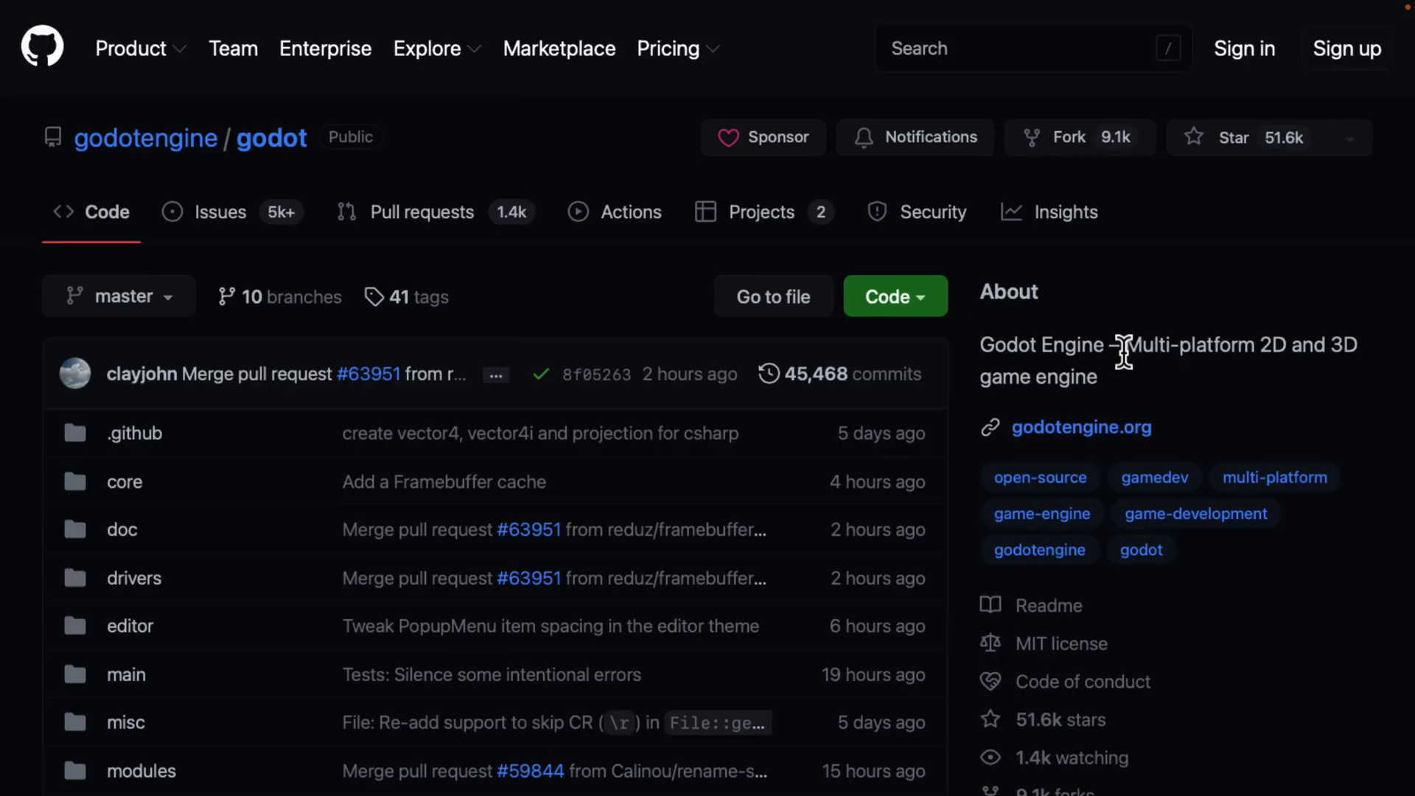
Open the '3.5-stable' release from the Releases sidebar of the godotengine/godot repository.
{"action": "scroll", "coordinate": [1390, 405], "scroll_direction": "down", "scroll_amount": 7}
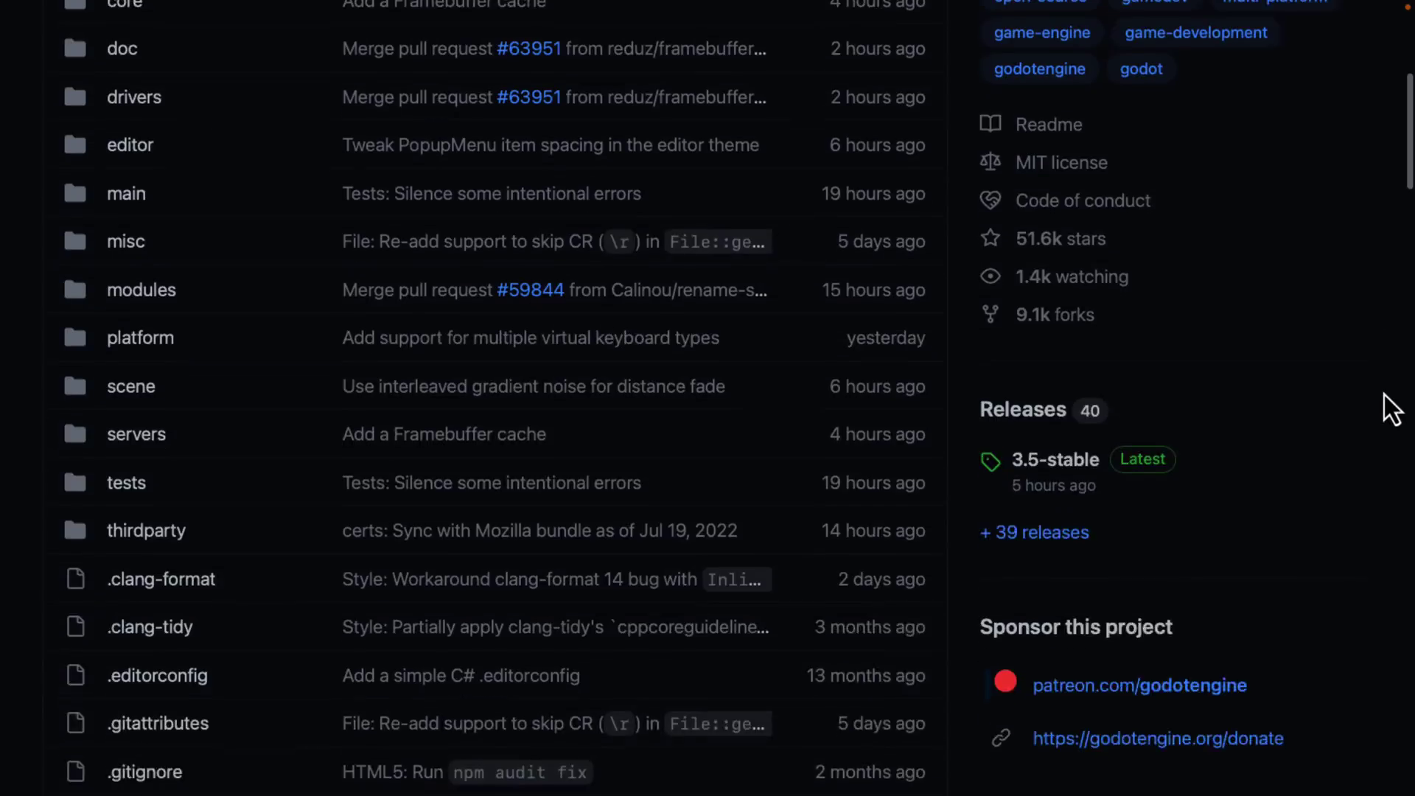
{"action": "left_click", "coordinate": [1053, 433]}
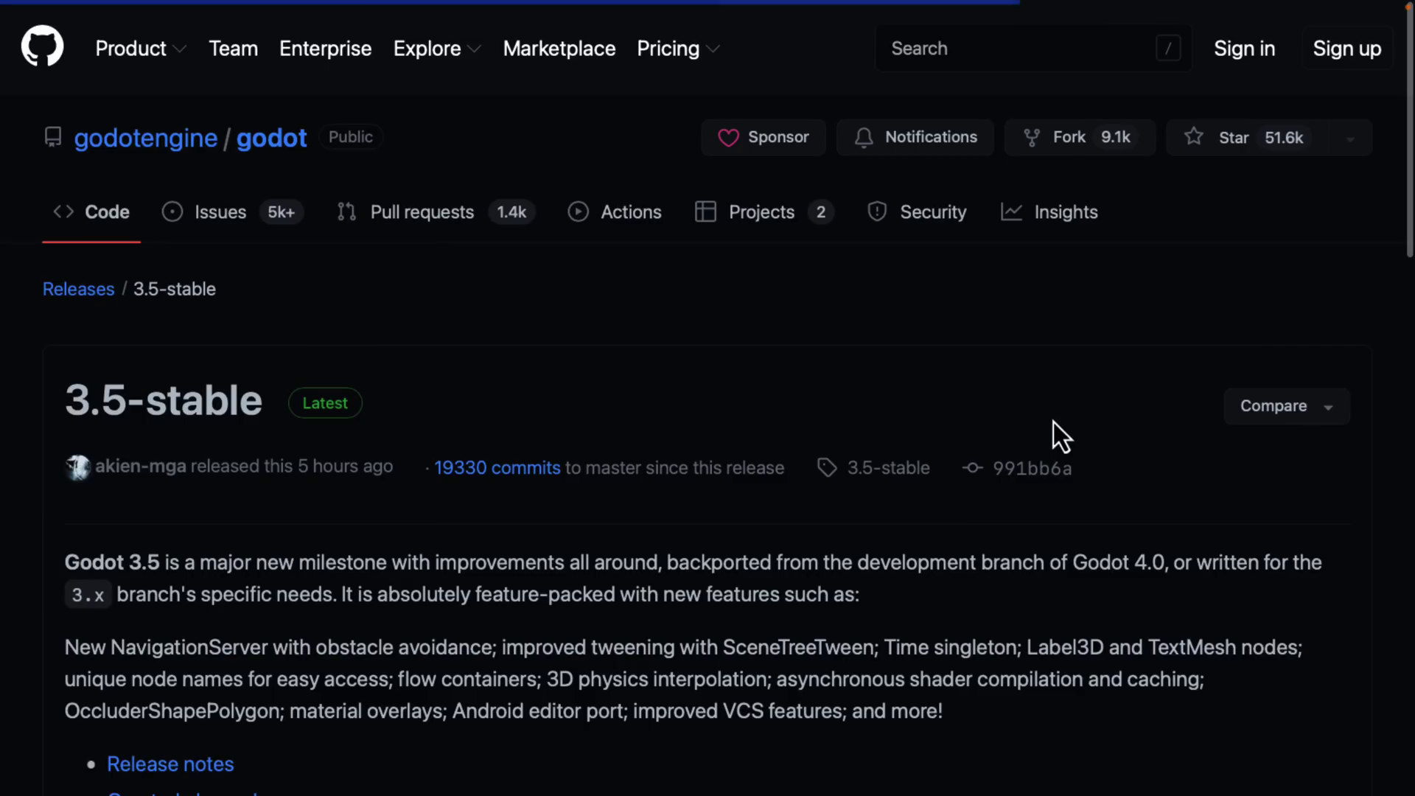